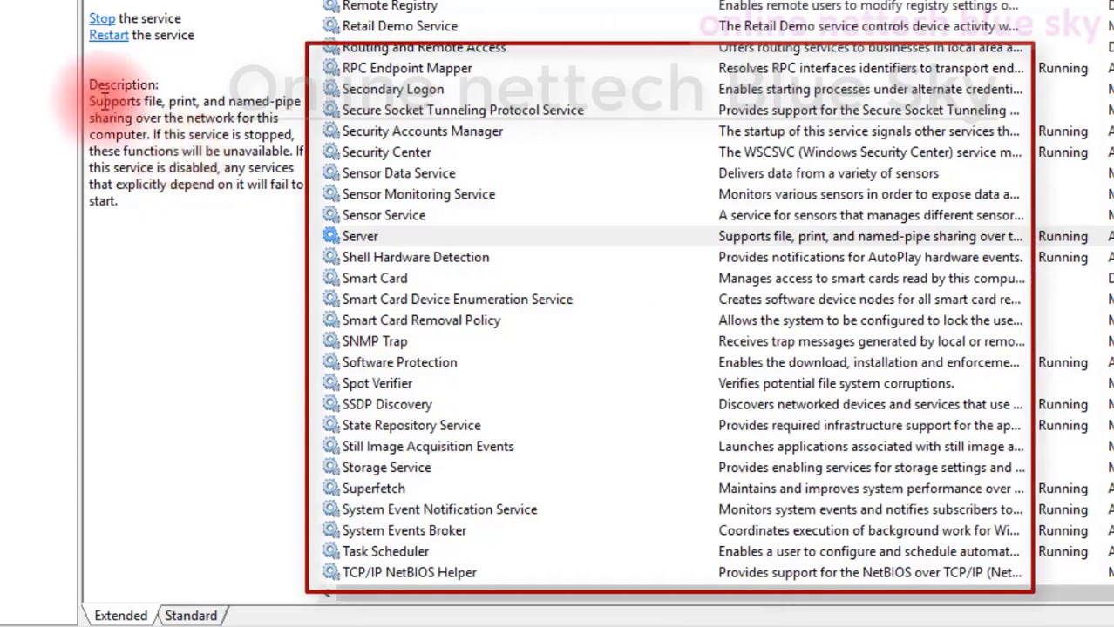
Step: Browse the services list, checking the Windows Firewall and Windows Font Cache Service entries
scroll(645, 292, "down", 5)
scroll(637, 298, "down", 14)
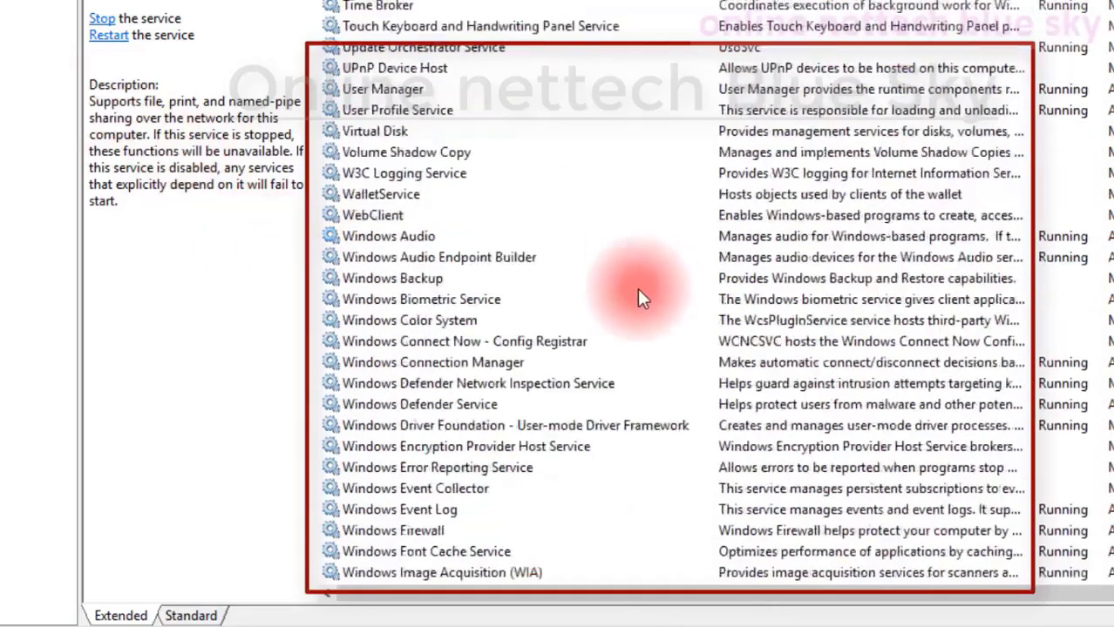
scroll(593, 297, "up", 5)
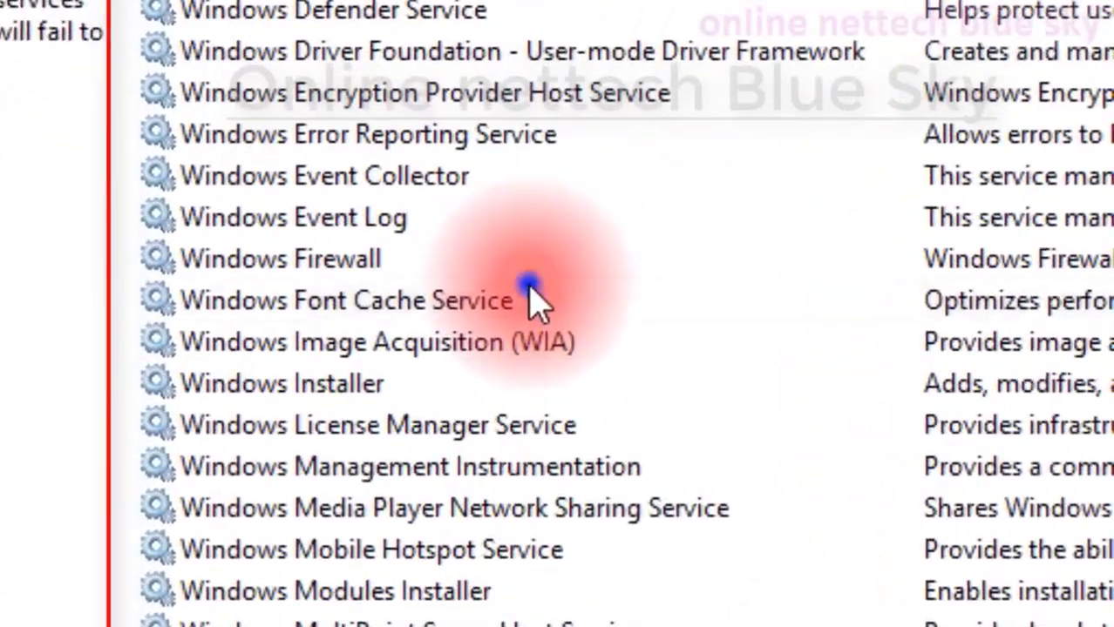
left_click(518, 317)
left_click(524, 297)
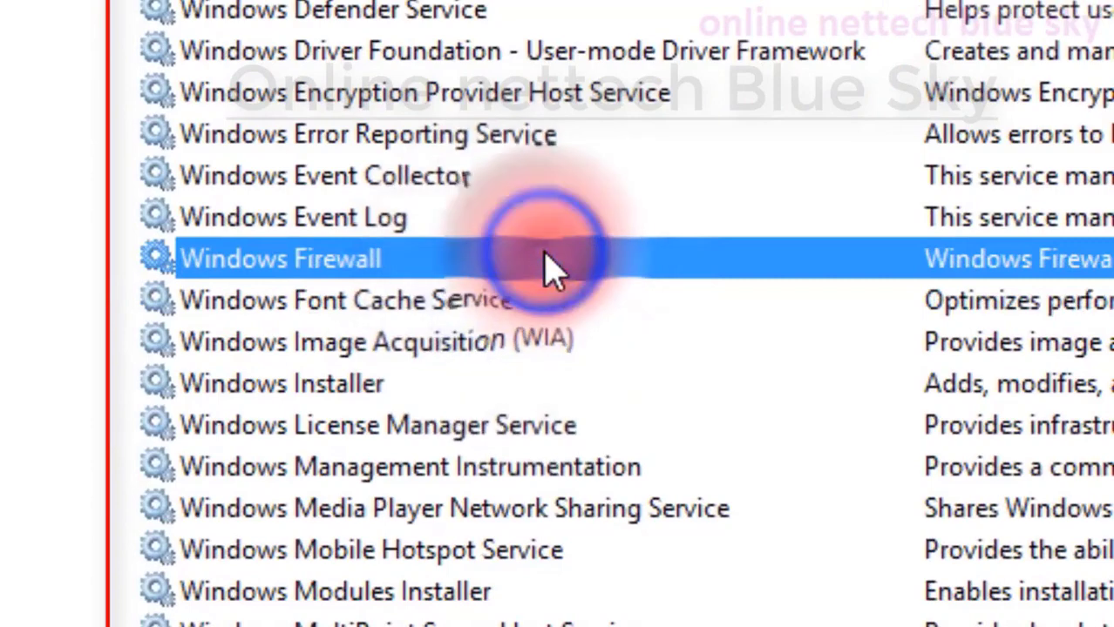
left_click(625, 306)
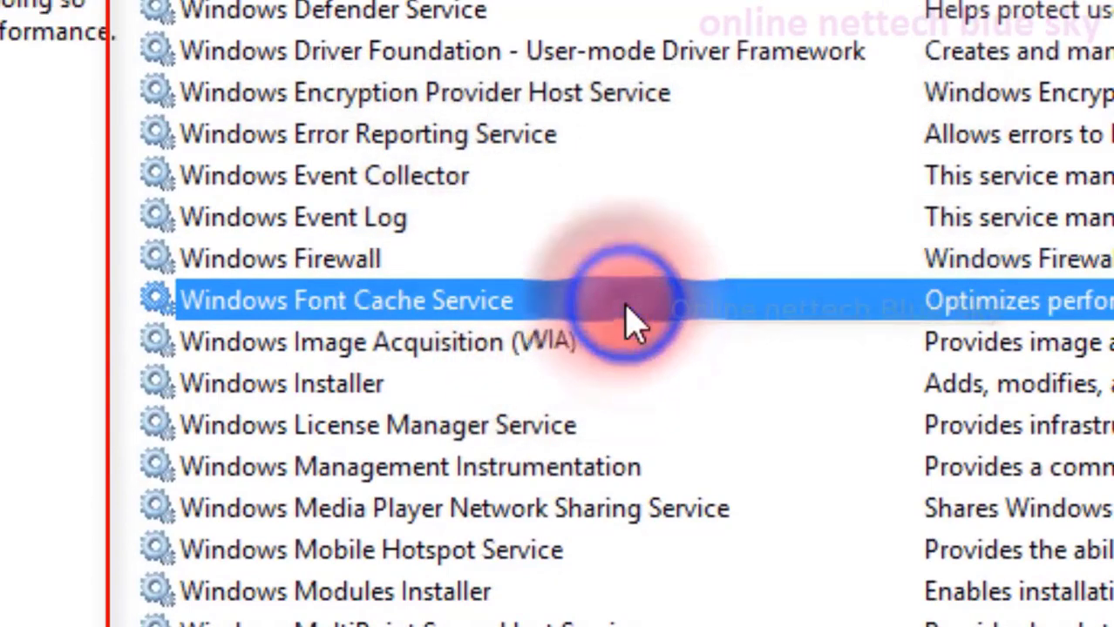
scroll(632, 315, "up", 20)
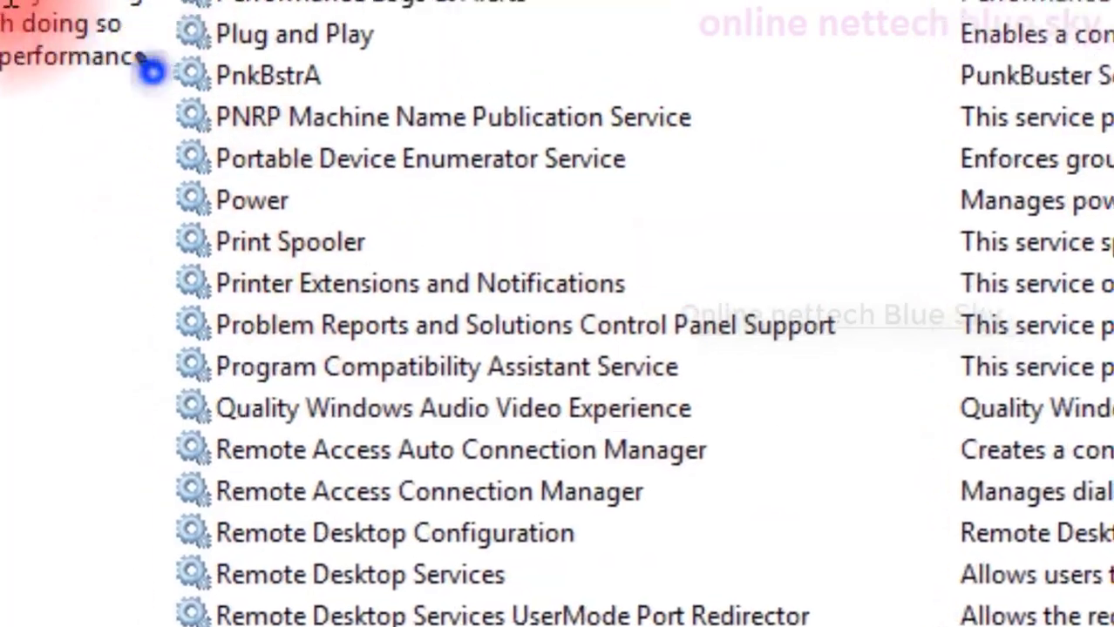
scroll(105, 55, "up", 10)
scroll(850, 313, "up", 5)
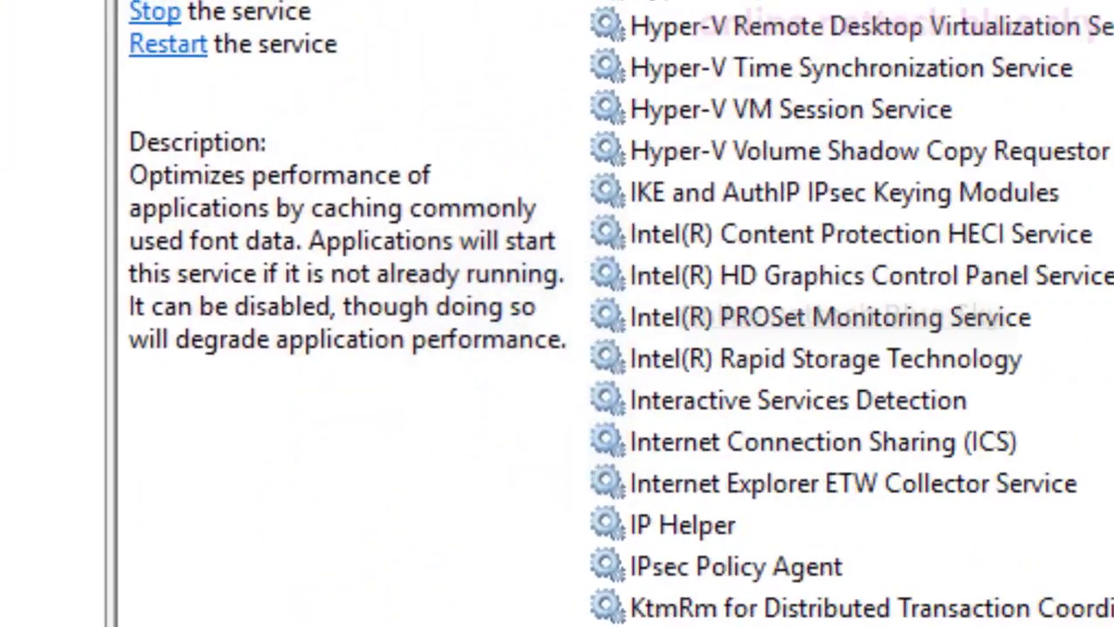
Step: Open the properties of the Interactive Services Detection service and choose Automatic as its startup type
left_click(1113, 359)
left_click(1113, 400)
right_click(1113, 402)
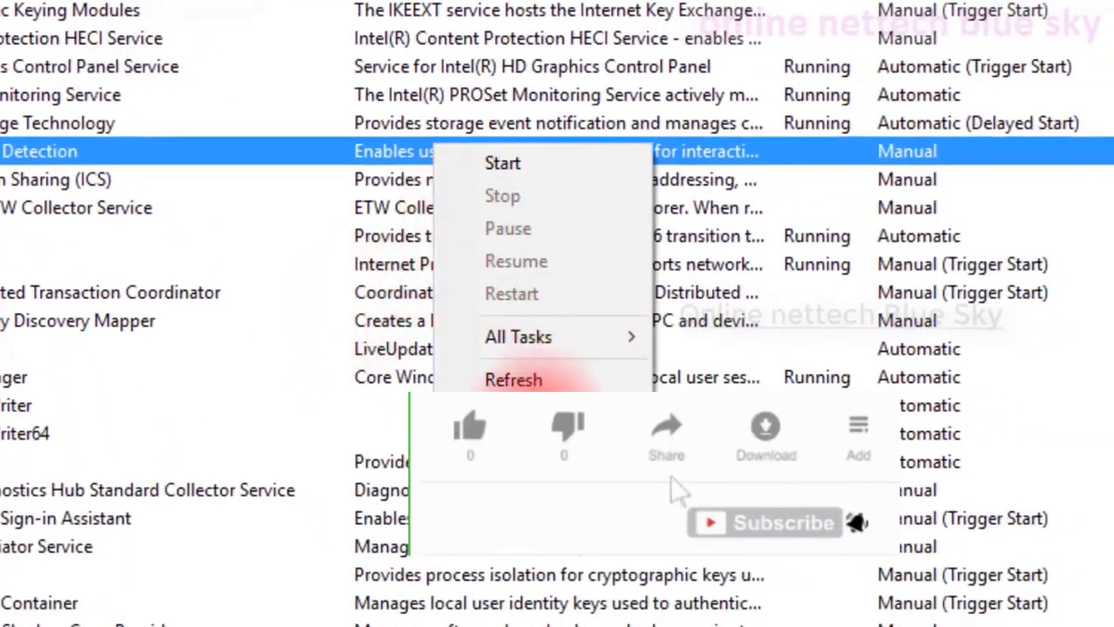
left_click(514, 424)
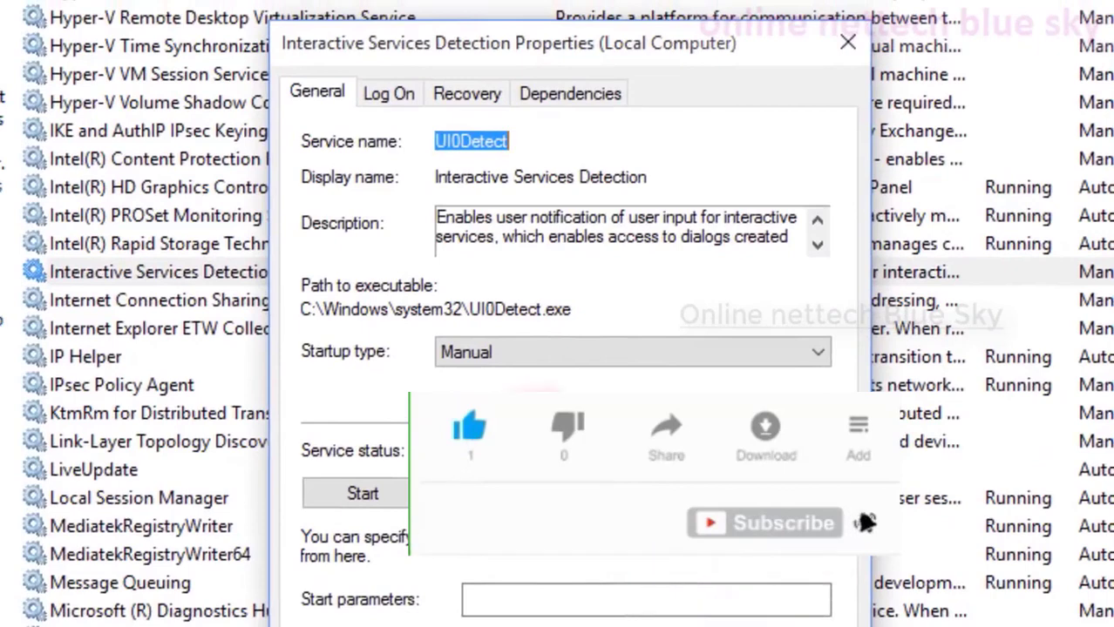
left_click(538, 358)
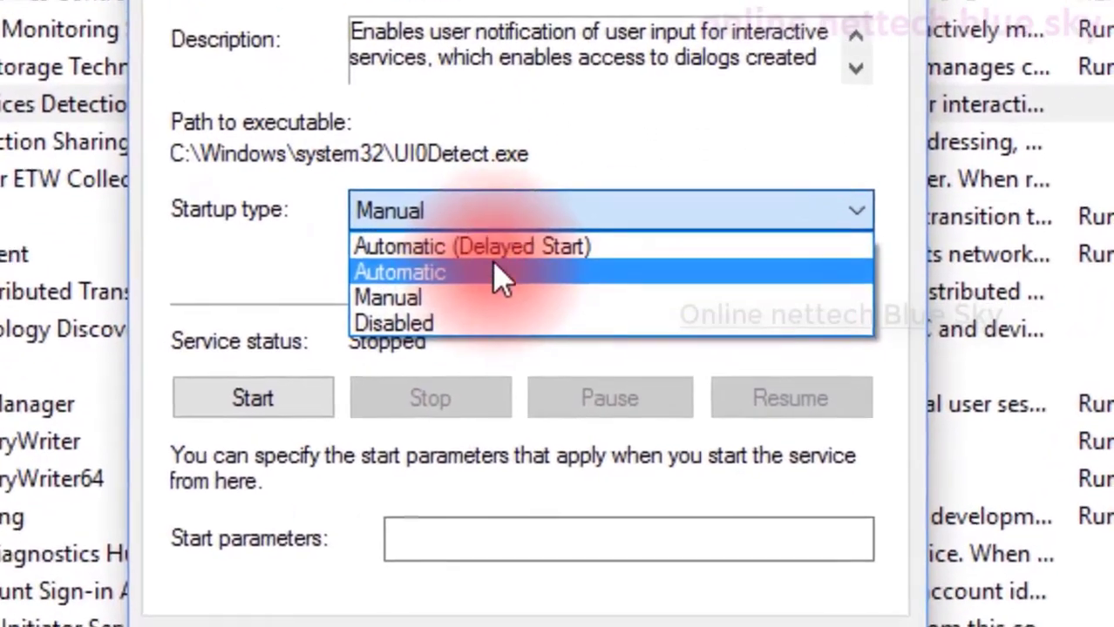
left_click(539, 402)
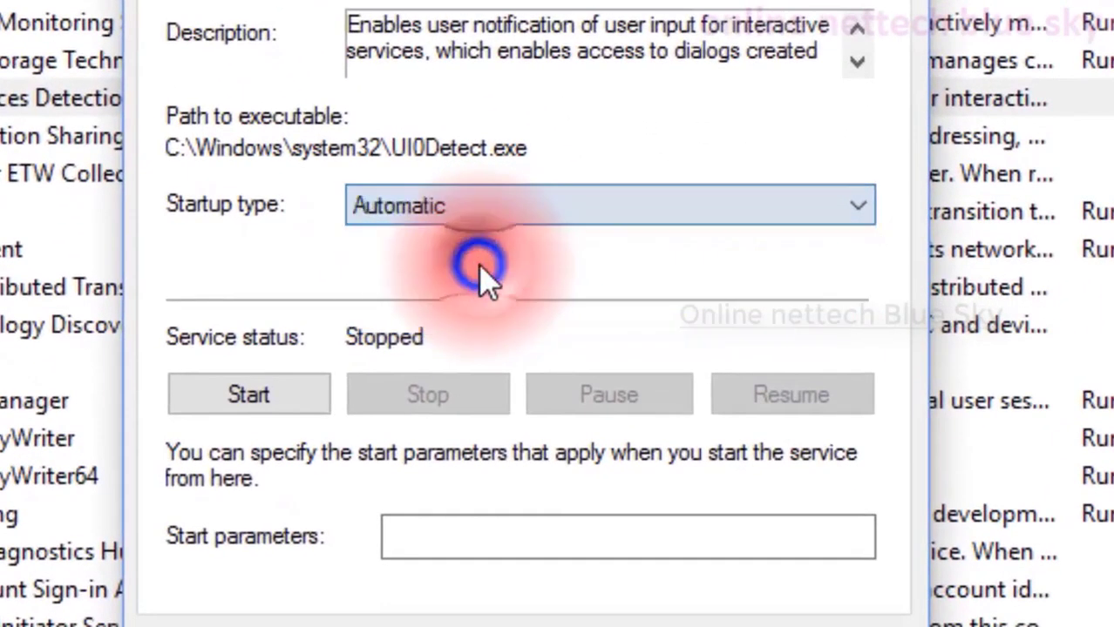
Step: Try to start the Interactive Services Detection service and close its properties
left_click(272, 399)
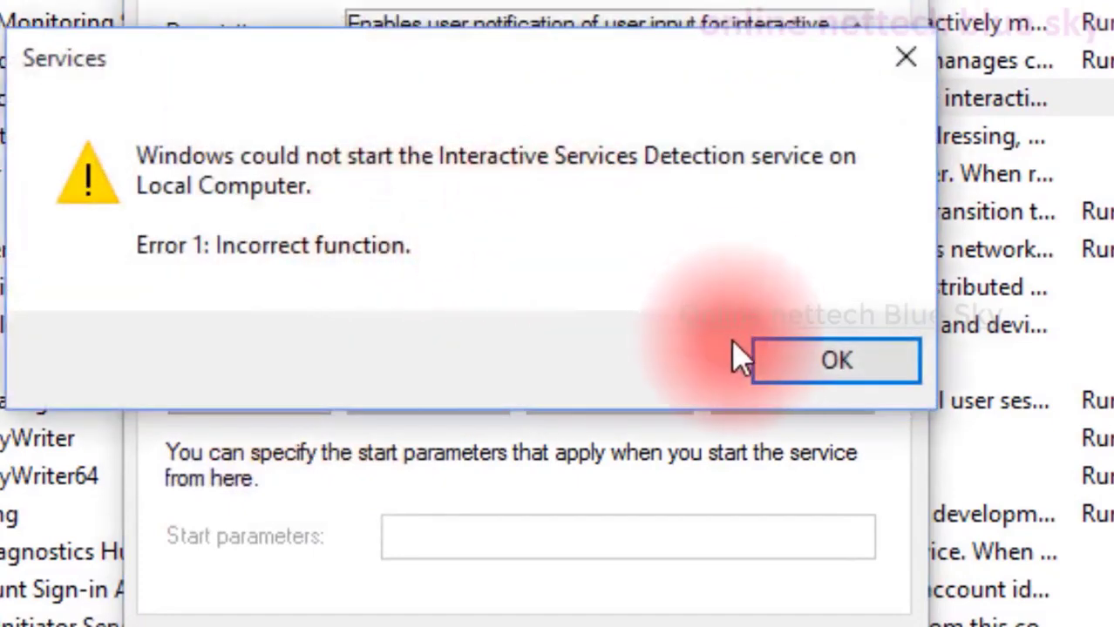
left_click(776, 356)
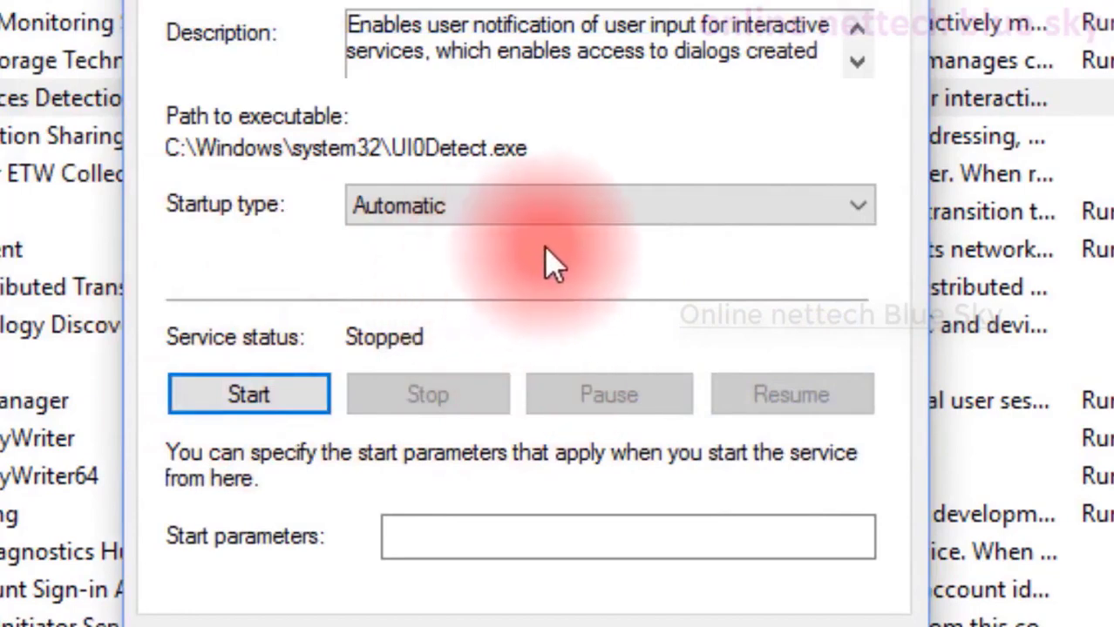
left_click(671, 619)
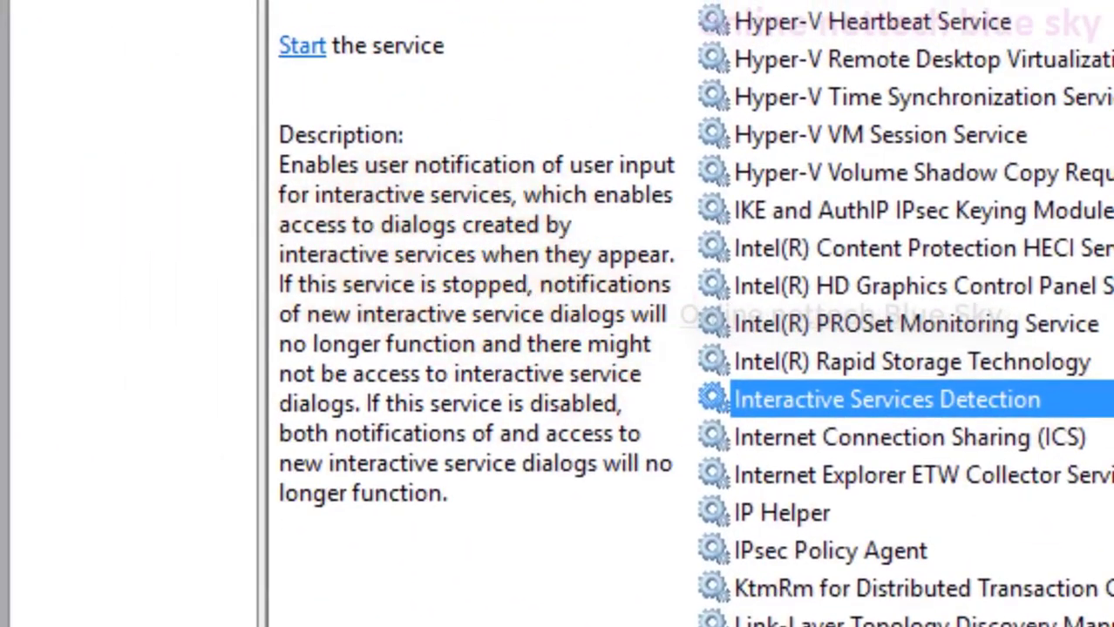
Step: Open the properties of the Microsoft iSCSI Initiator Service
scroll(906, 348, "down", 2)
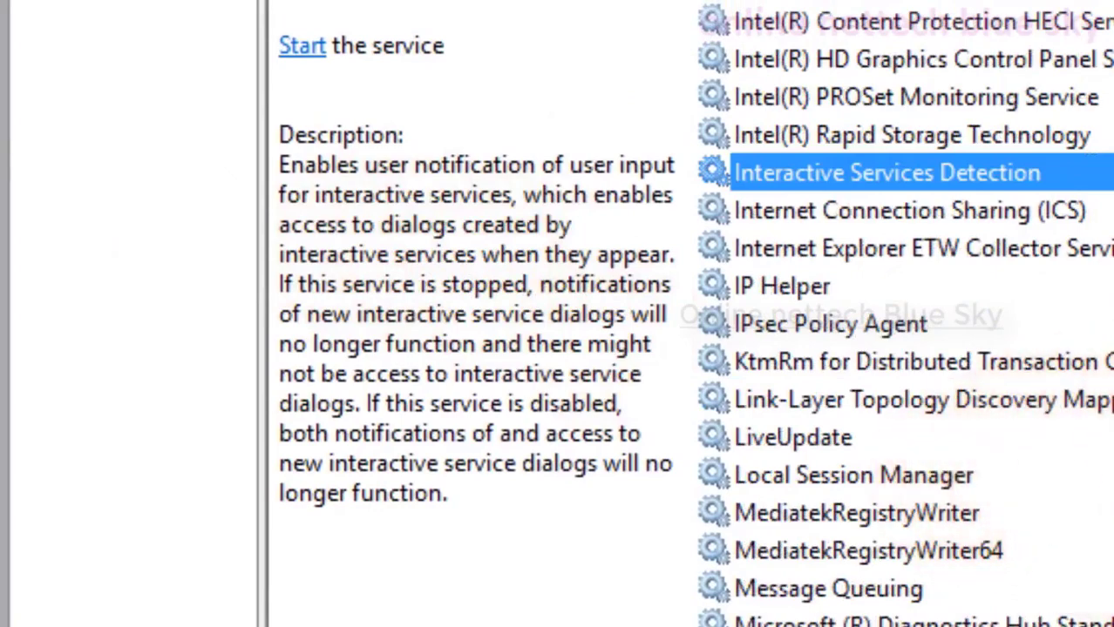
scroll(907, 348, "down", 2)
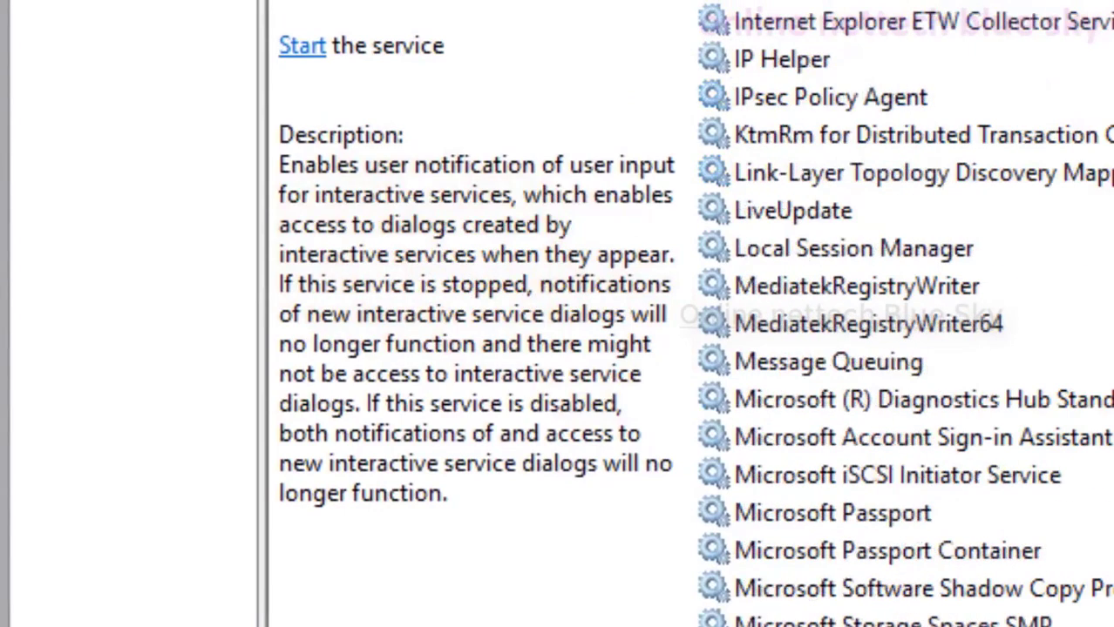
left_click(1050, 476)
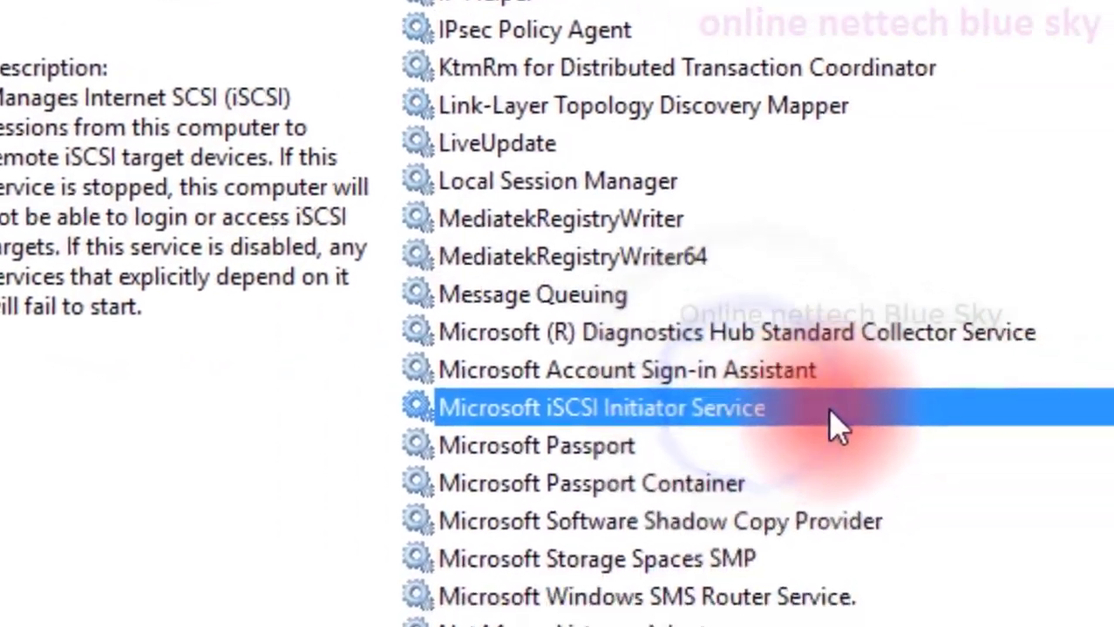
right_click(1111, 476)
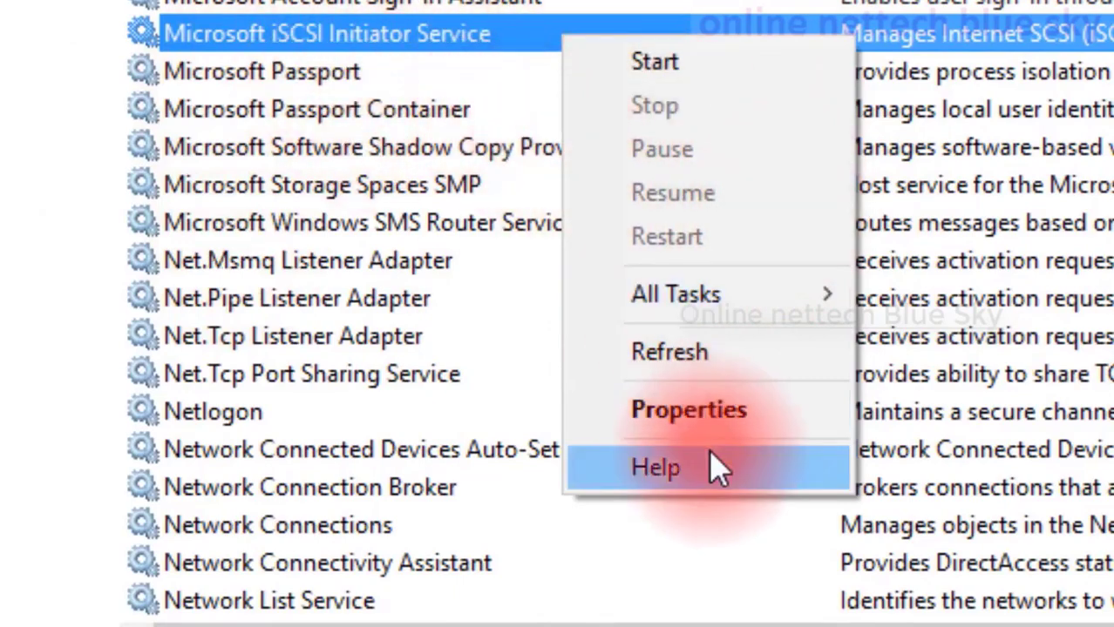
left_click(735, 427)
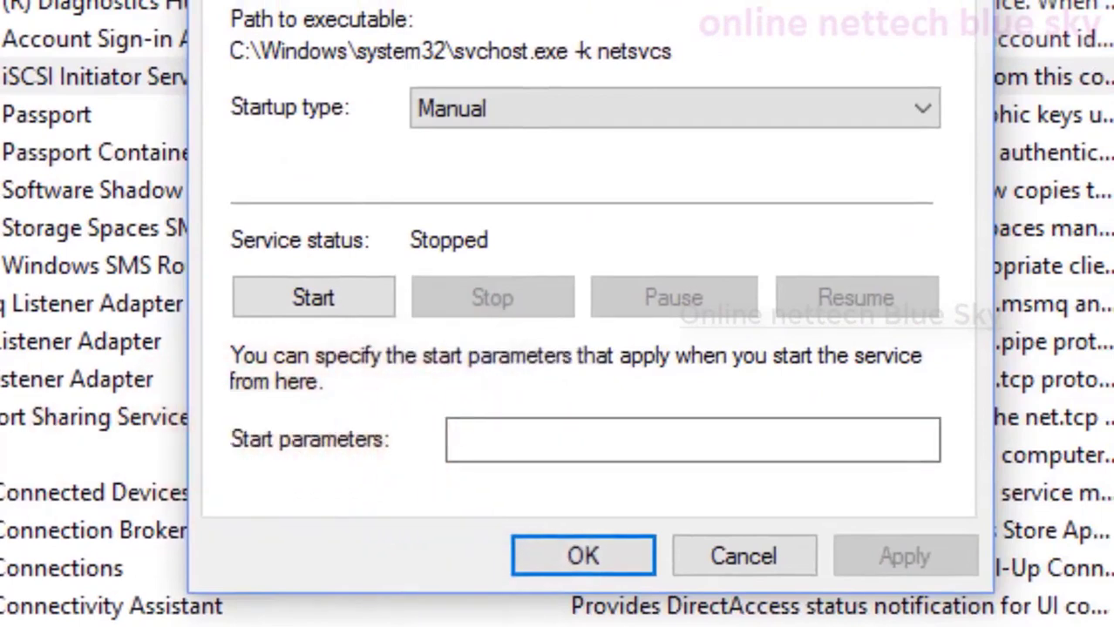
Step: Set the iSCSI service's startup type to Automatic, start the service and apply the change
left_click(472, 101)
left_click(477, 112)
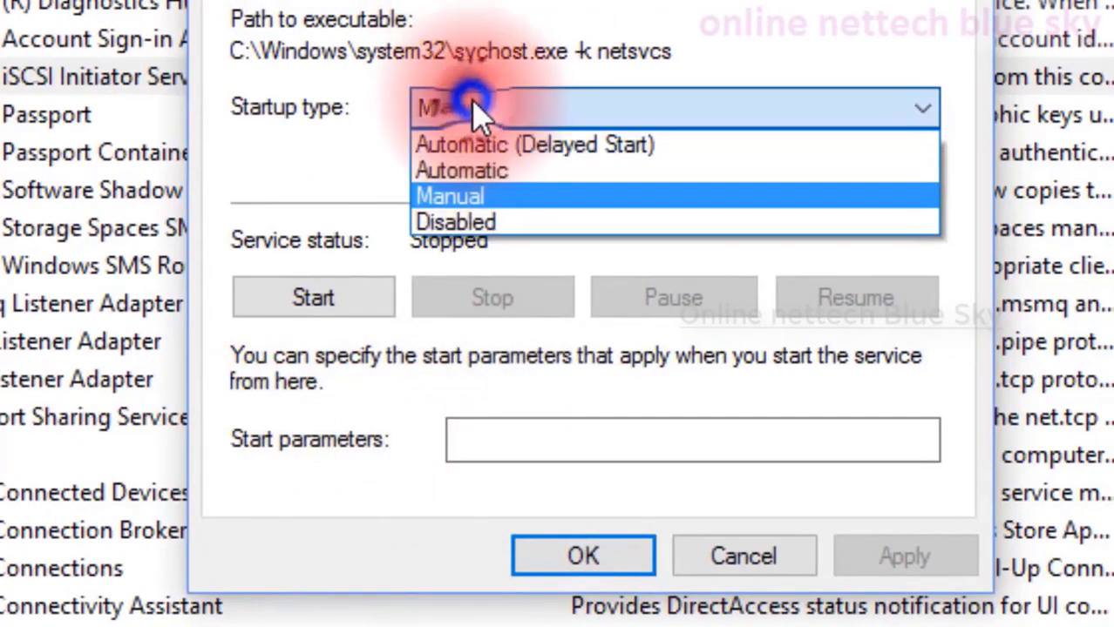
left_click(477, 172)
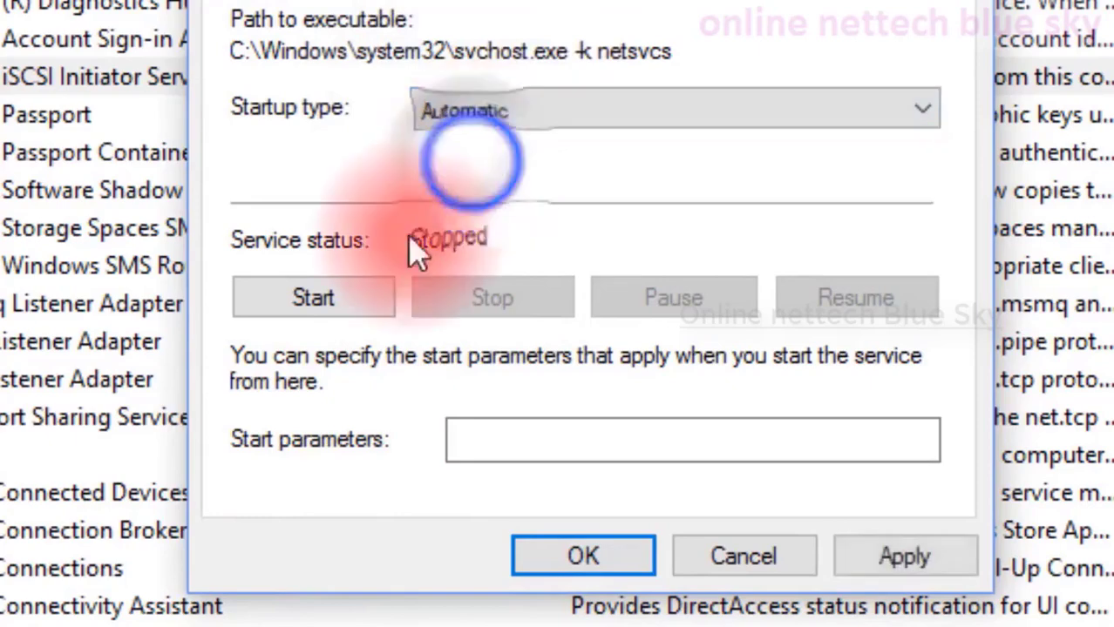
left_click(340, 305)
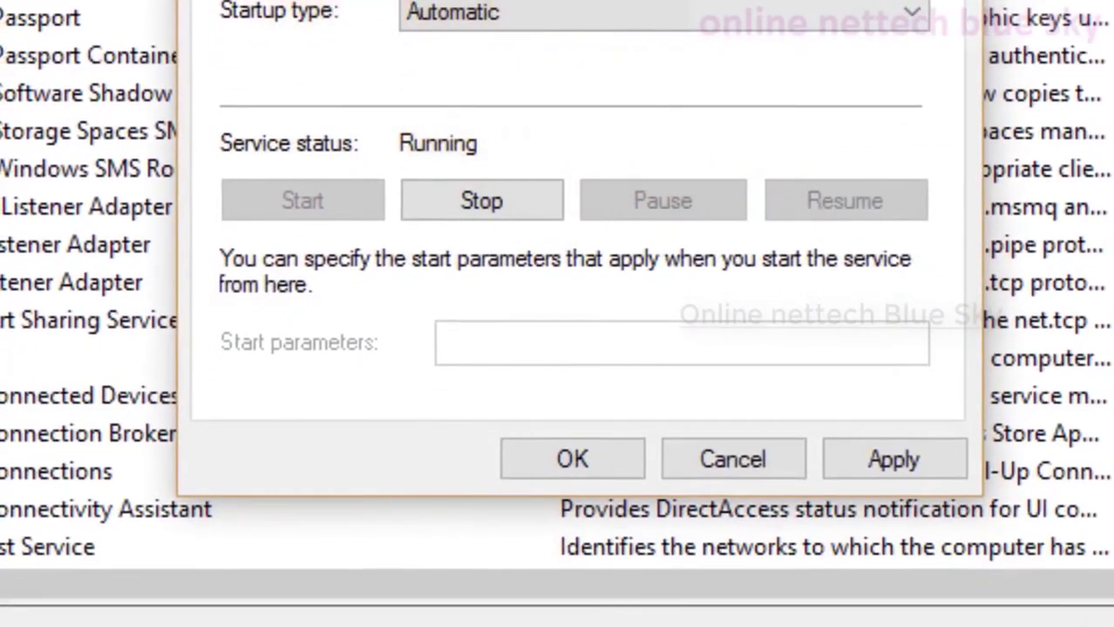
left_click(882, 479)
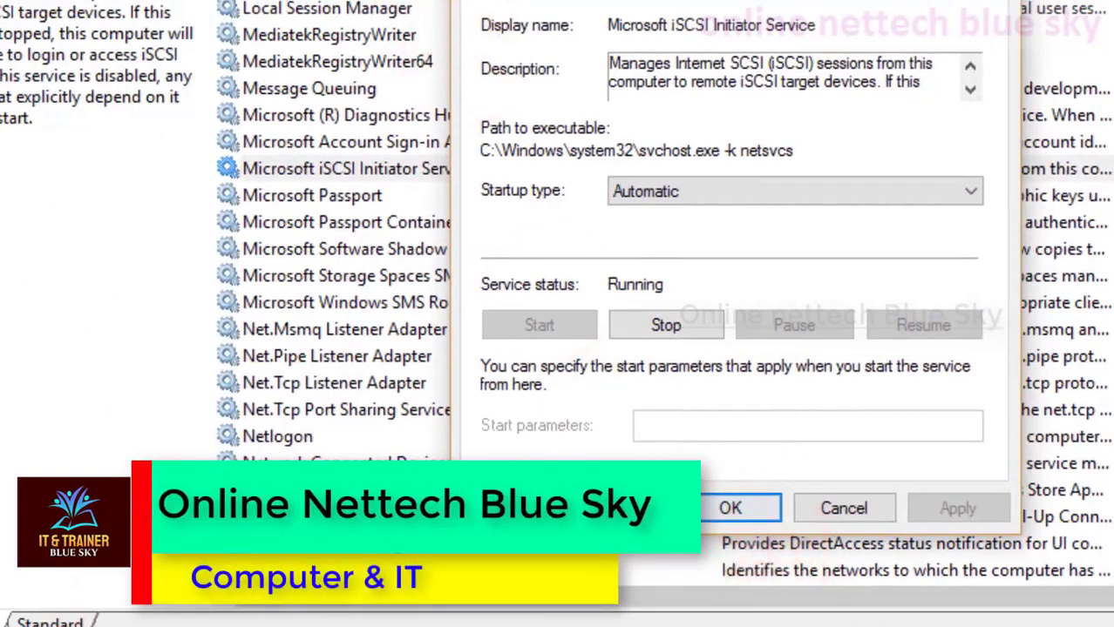
Step: Review the iSCSI service's log-on account, recovery actions and dependencies, and close its properties
left_click(567, 2)
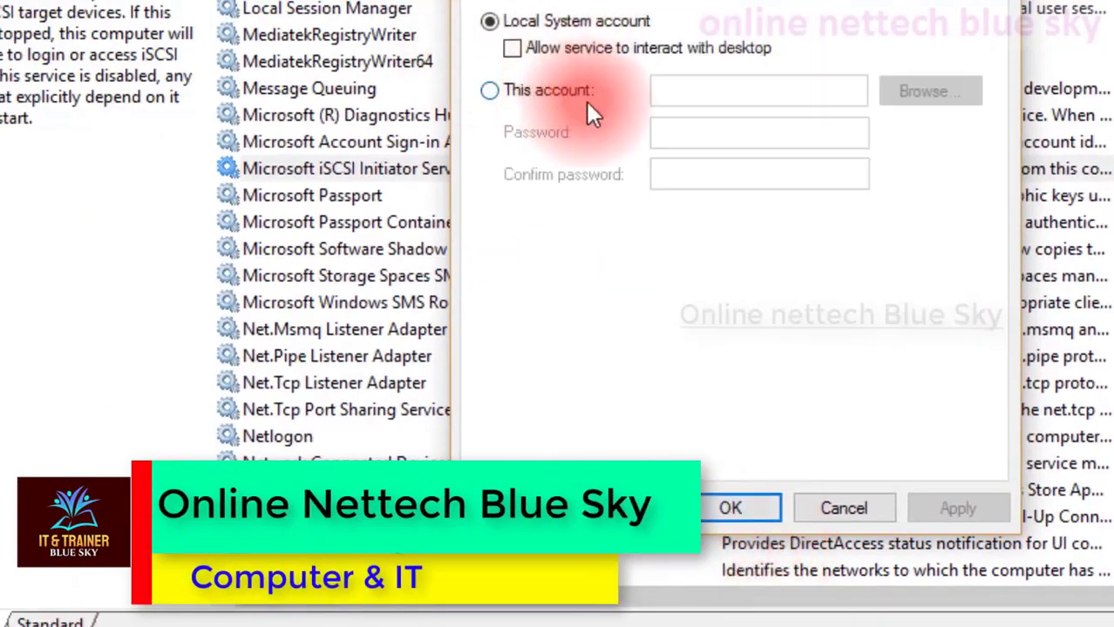
left_click(624, 0)
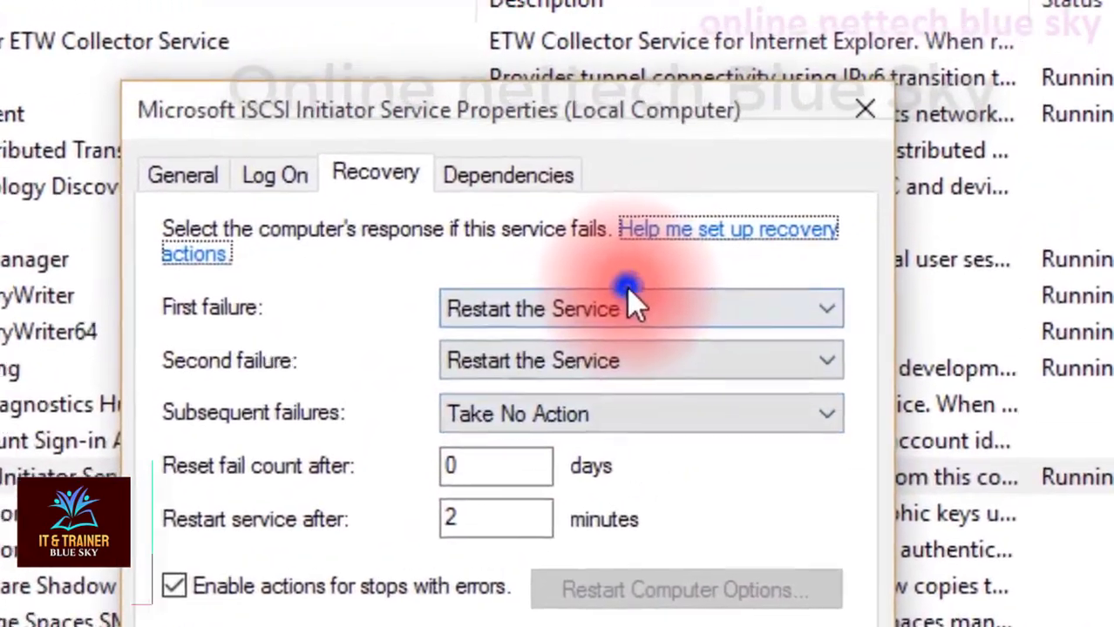
left_click(724, 248)
left_click(725, 247)
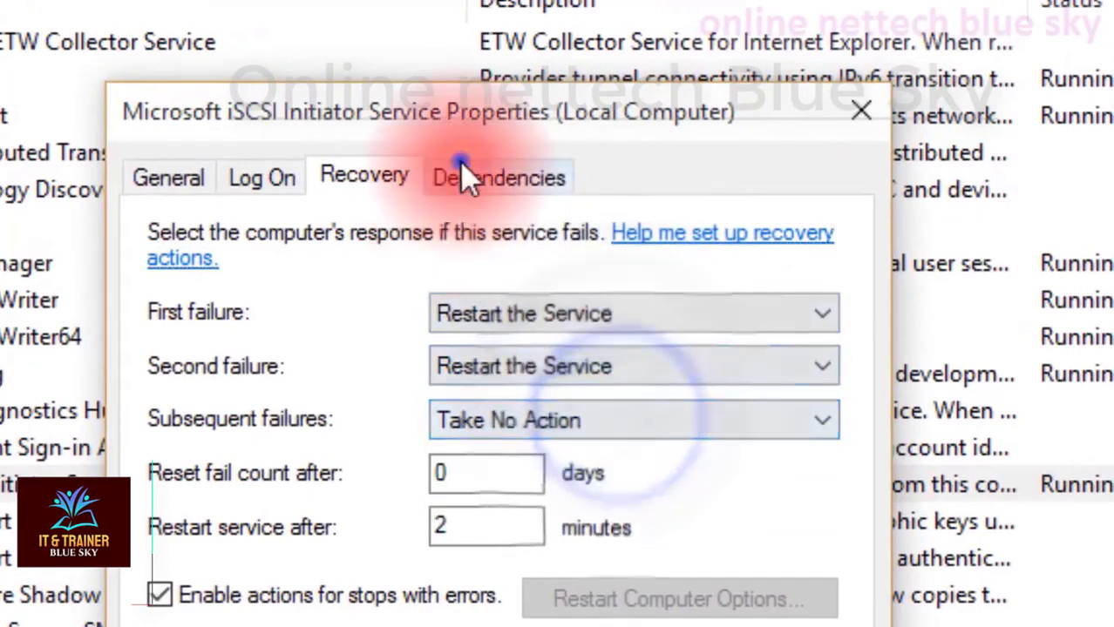
left_click(462, 167)
left_click(166, 179)
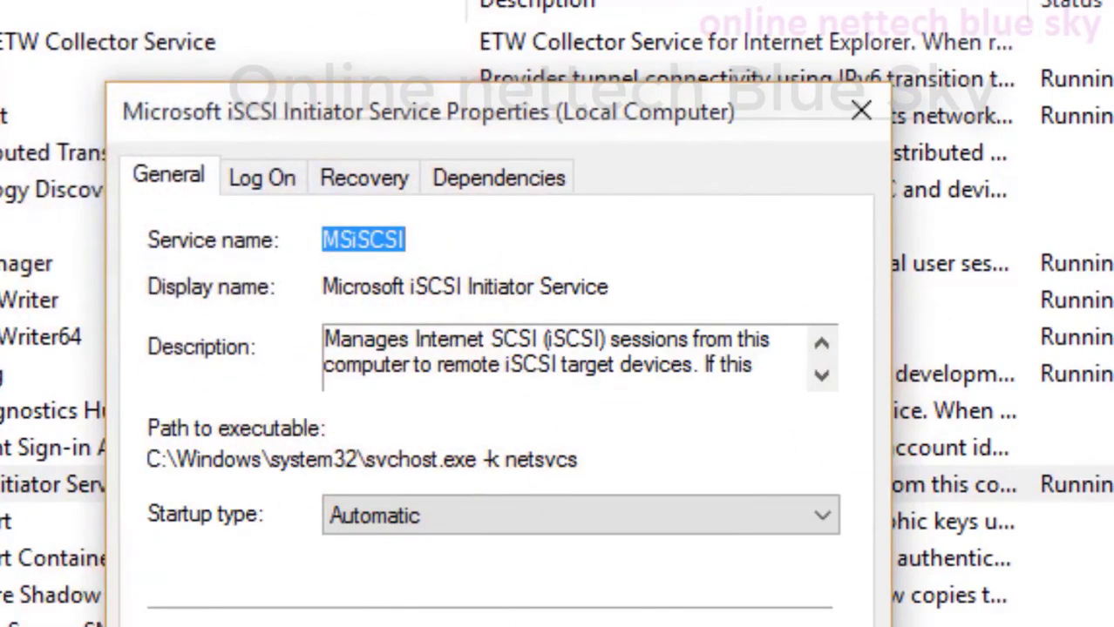
key("Escape")
left_click(971, 480)
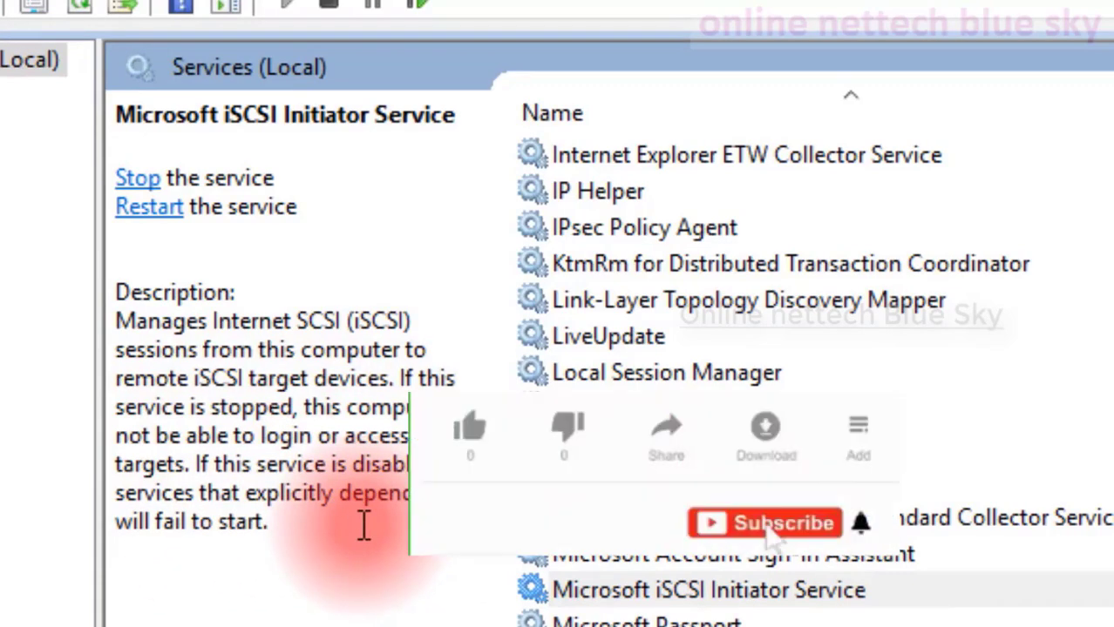
Step: Find and select the Remote Registry service in the services list to view its description
left_click(1002, 598)
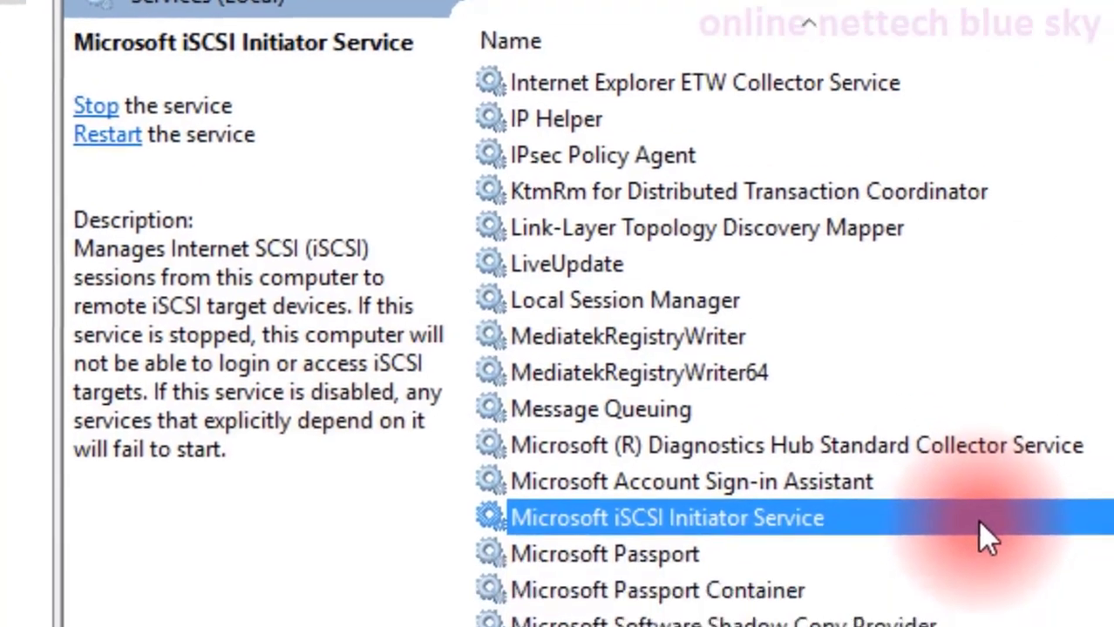
scroll(876, 490, "down", 15)
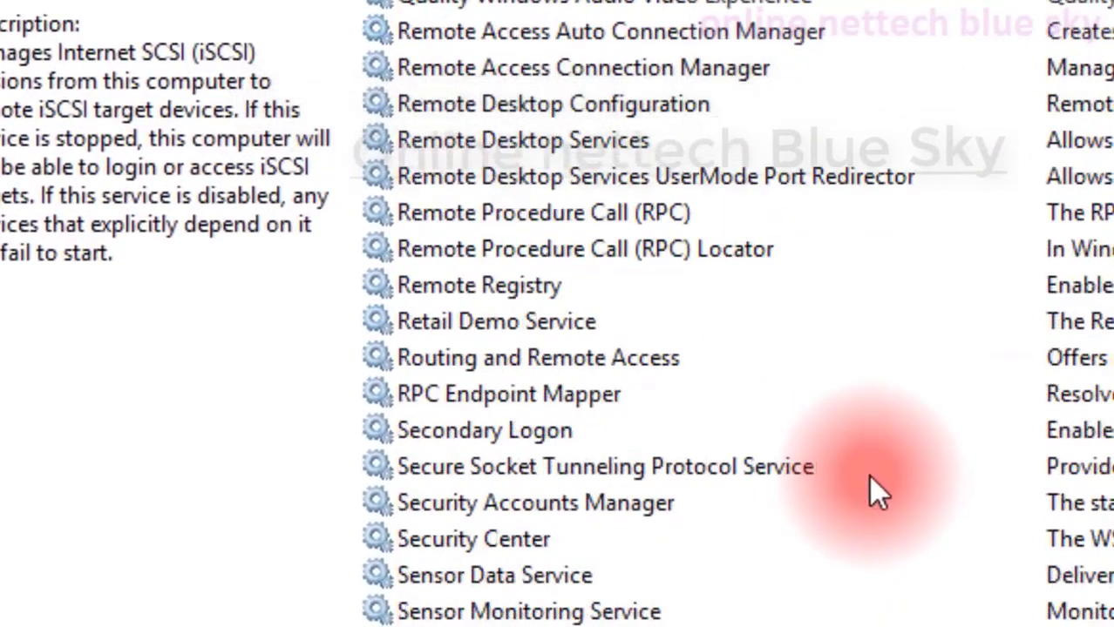
scroll(868, 475, "down", 1)
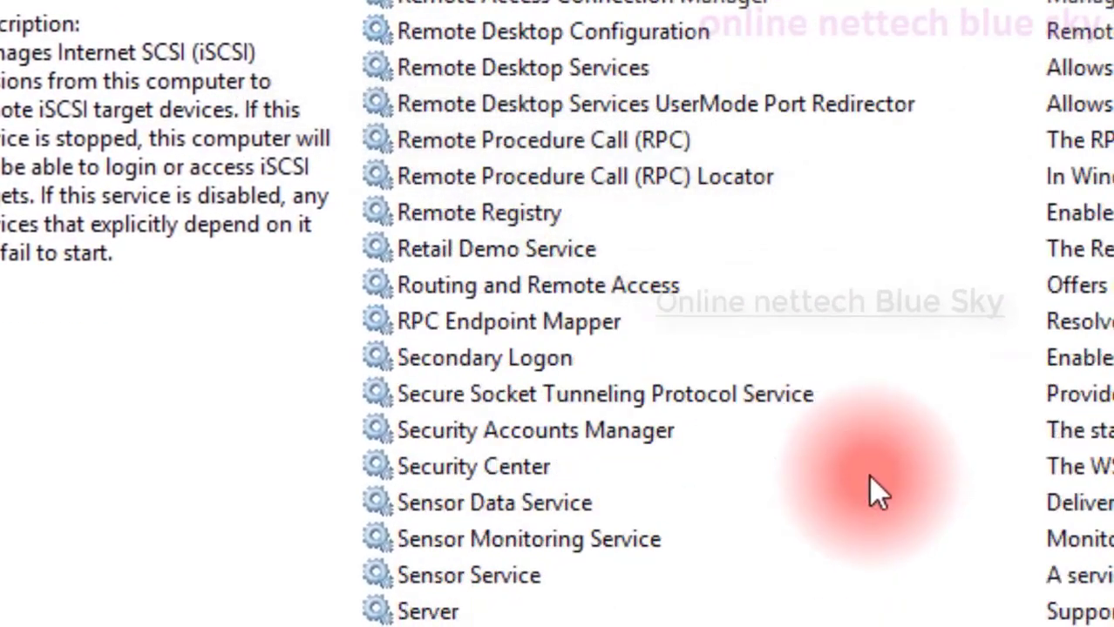
left_click(617, 215)
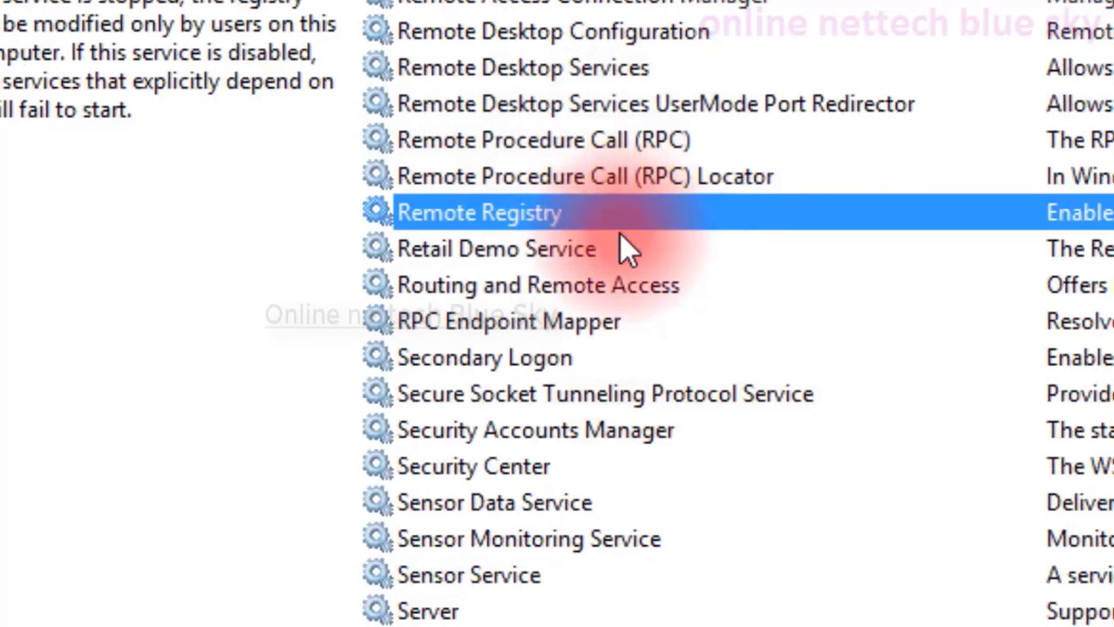
Step: Launch Registry Editor with the regedit command and expand the HKEY_CLASSES_ROOT branch
key("super+r")
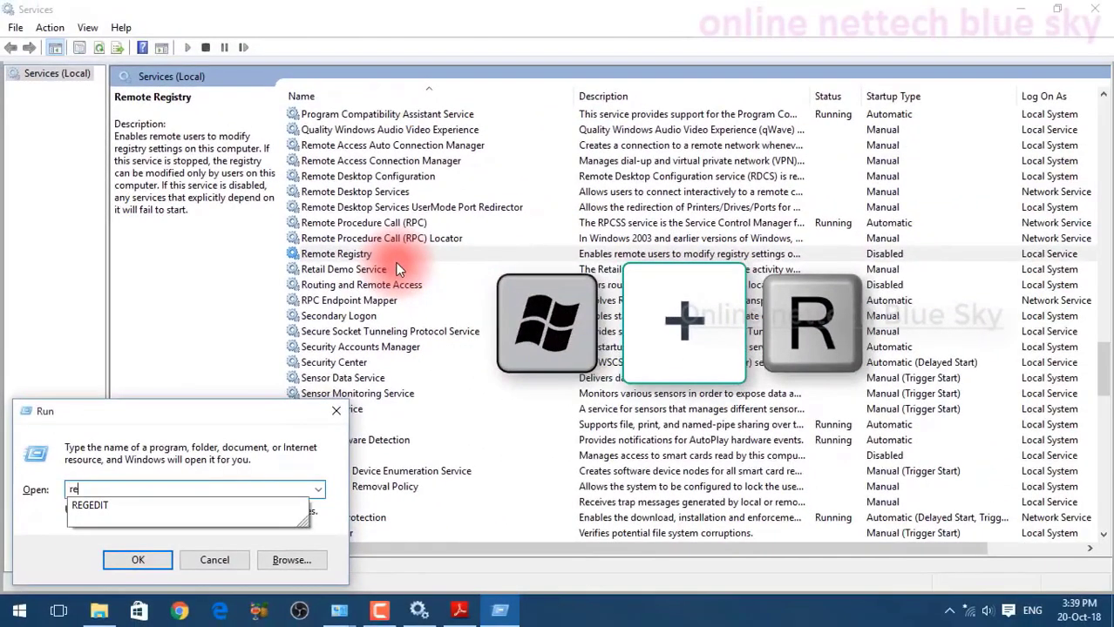
type("regedi")
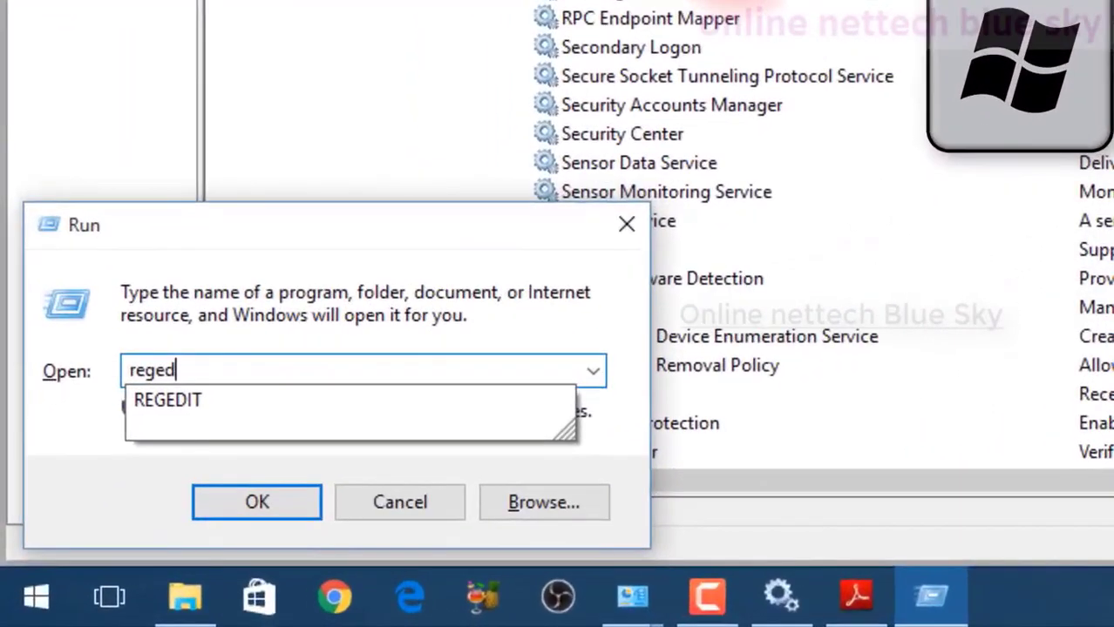
type("t")
key("Return")
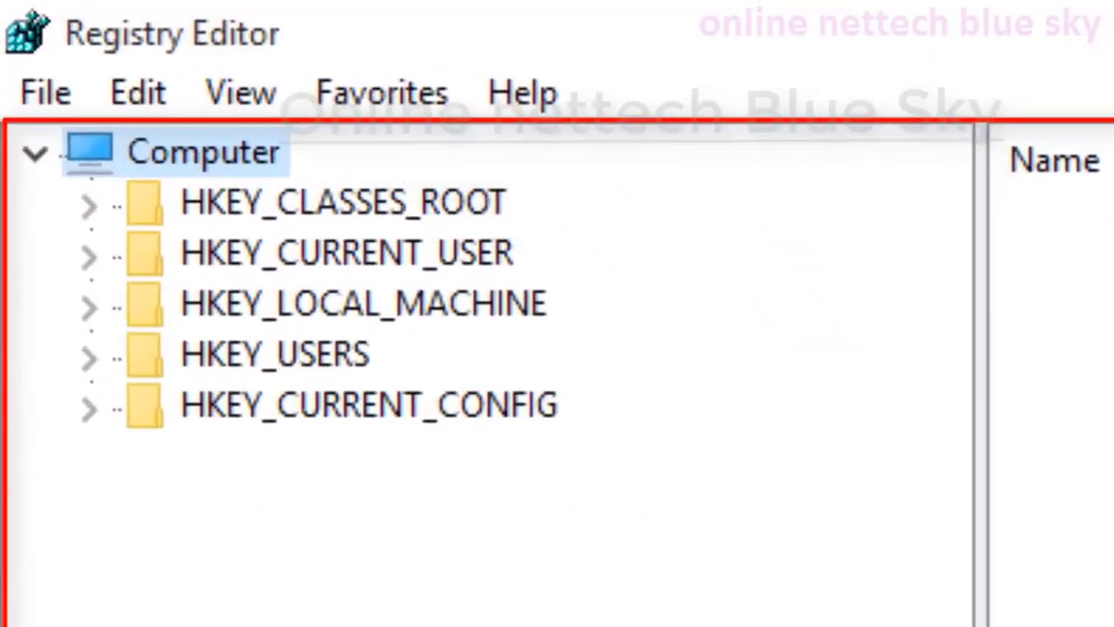
left_click(93, 222)
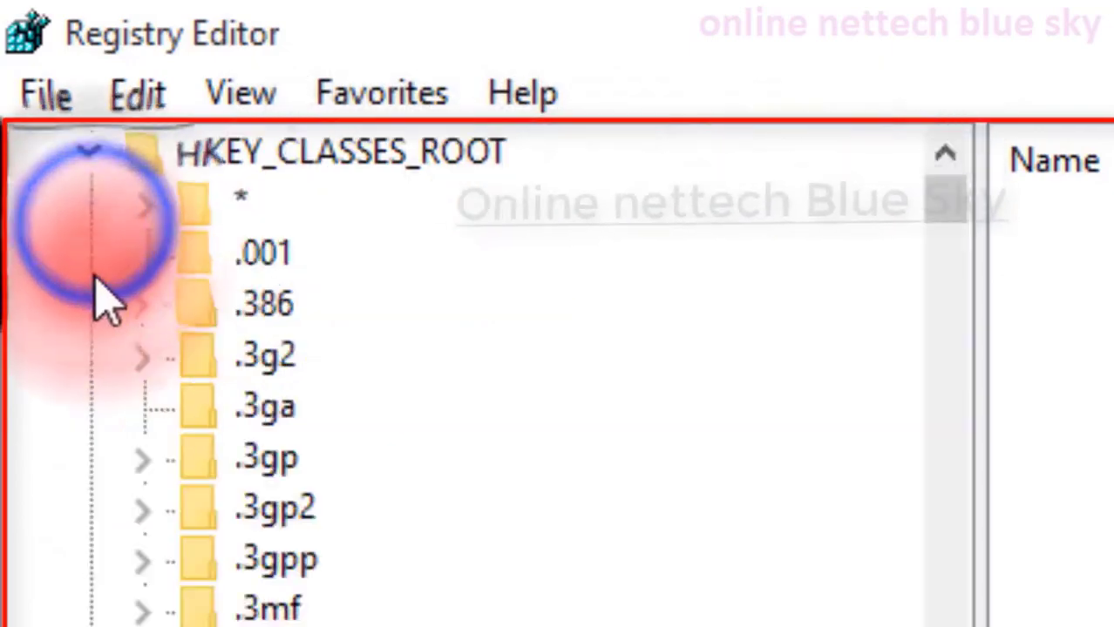
Step: Browse the HKEY_CLASSES_ROOT keys, expand HKEY_USERS and HKEY_LOCAL_MACHINE, and return to the Services window
scroll(640, 523, "down", 20)
left_click_drag(927, 237, 936, 626)
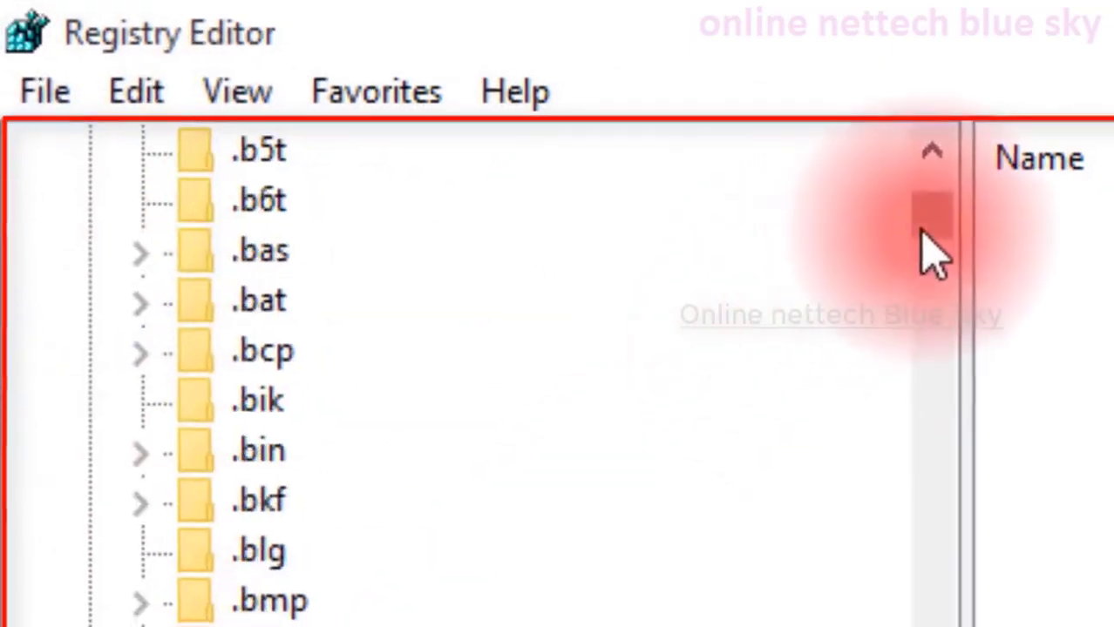
left_click_drag(270, 395, 245, 529)
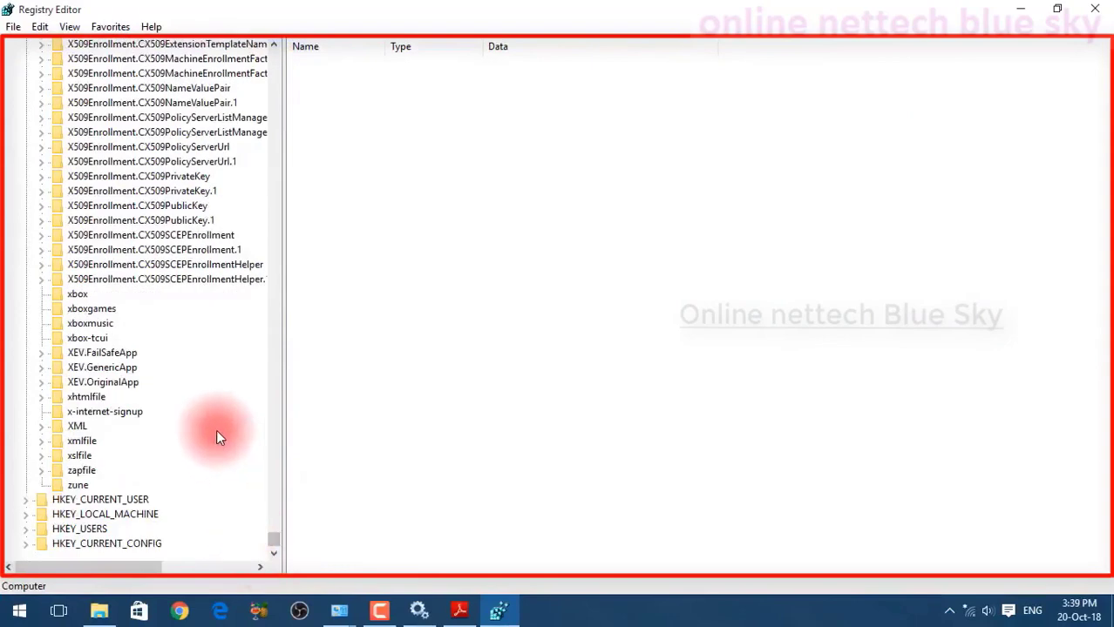
left_click(24, 533)
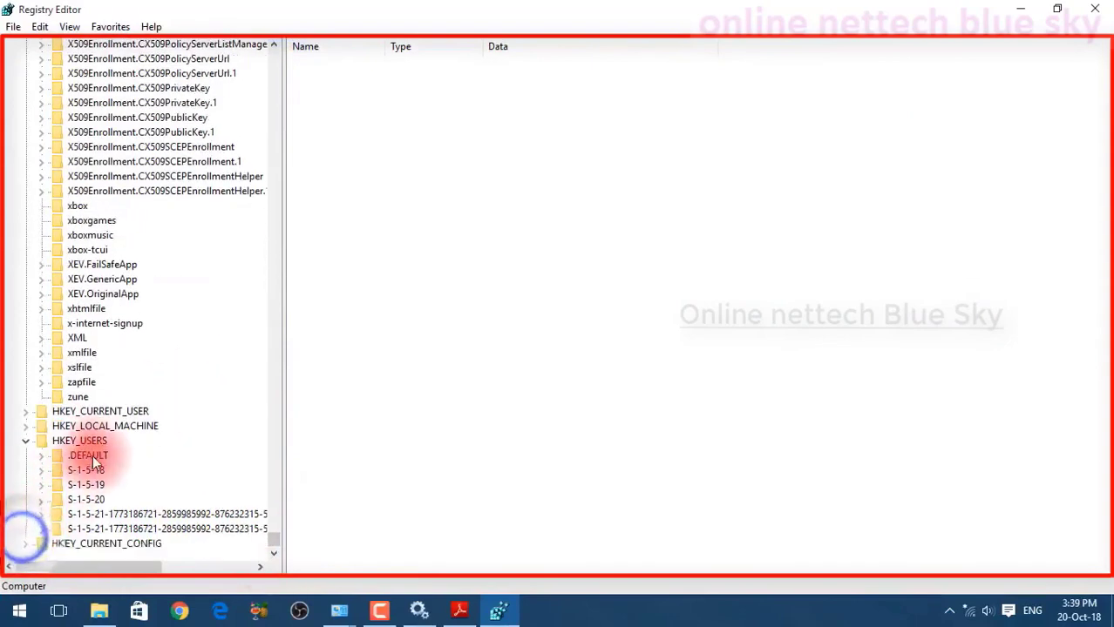
mouse_move(274, 540)
left_mouse_down()
mouse_move(265, 530)
mouse_move(259, 551)
left_mouse_up()
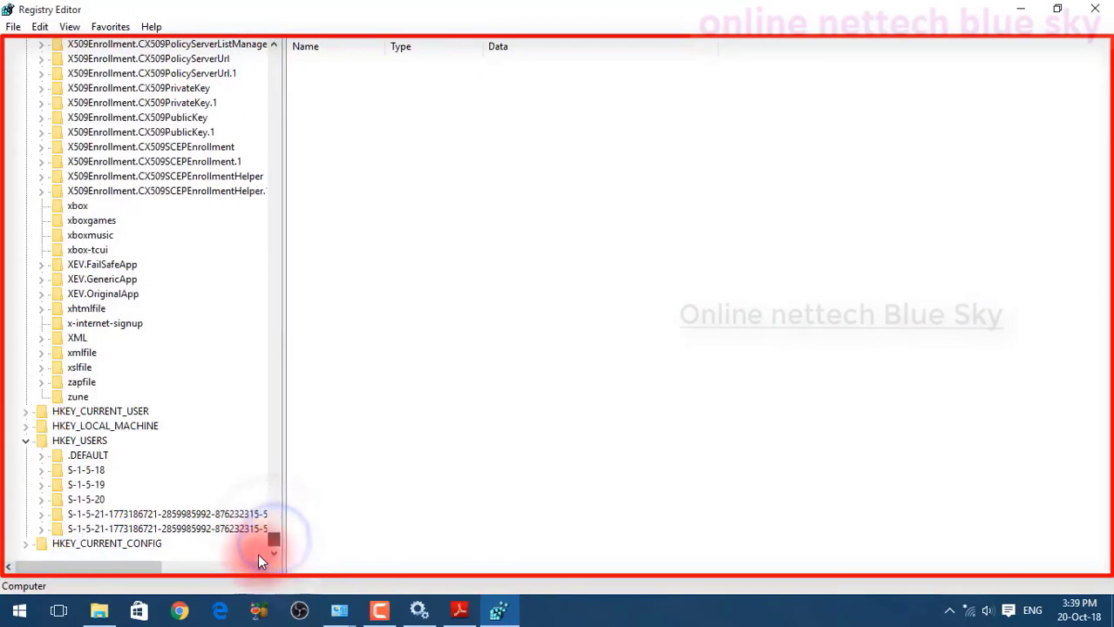
left_click(25, 426)
left_click(276, 435)
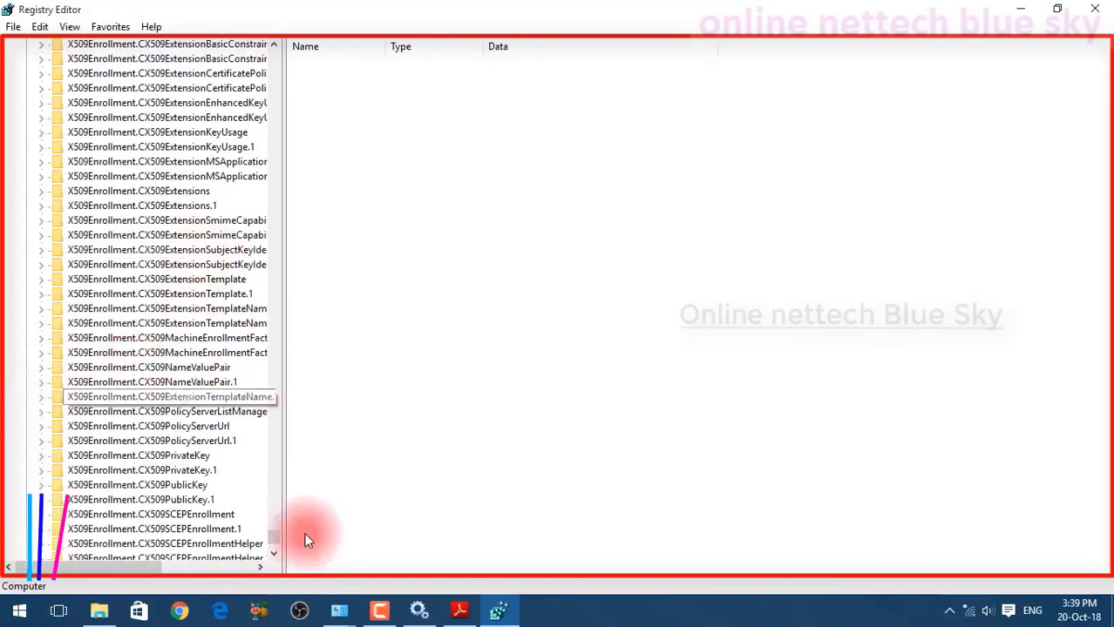
left_click_drag(270, 538, 278, 170)
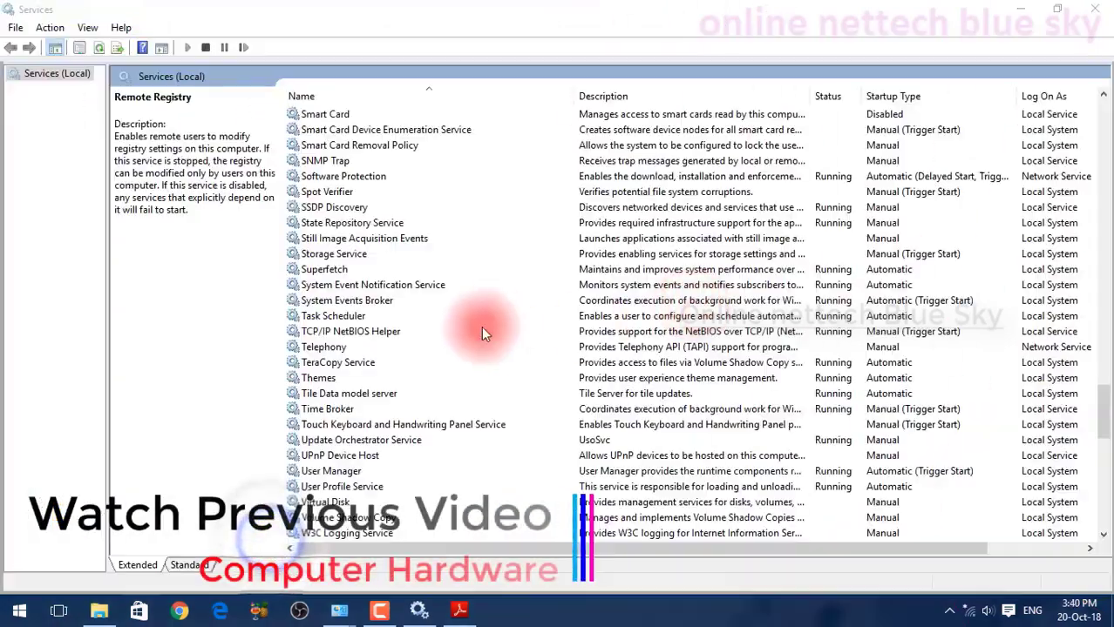
Step: Select the Spot Verifier and SSDP Discovery services in turn to read their descriptions
scroll(397, 309, "down", 4)
scroll(397, 316, "up", 4)
scroll(397, 316, "up", 1)
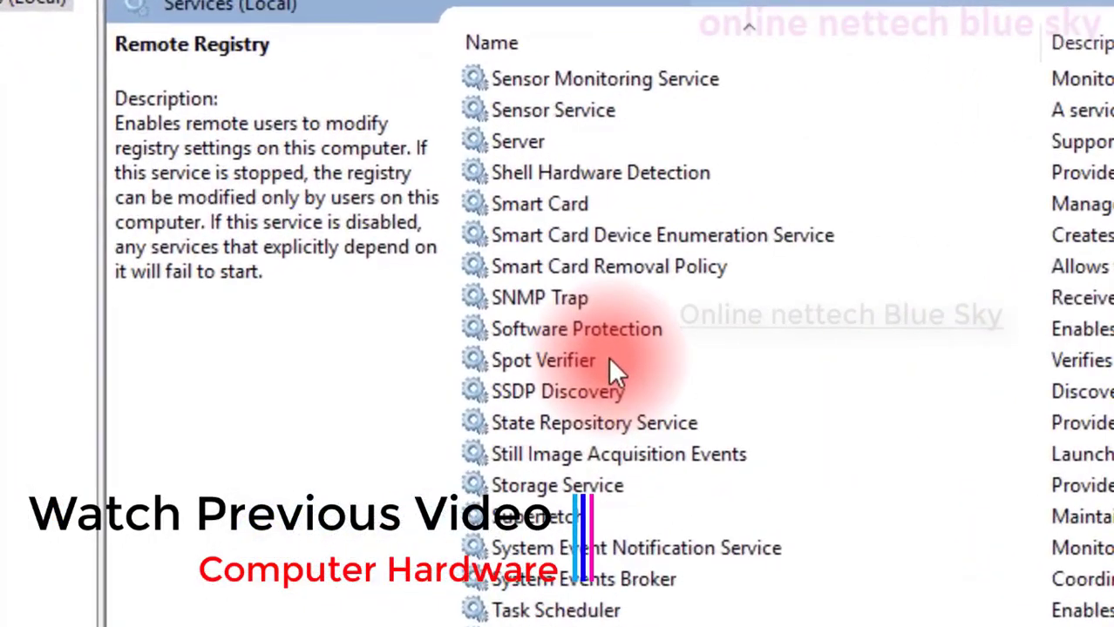
left_click(609, 360)
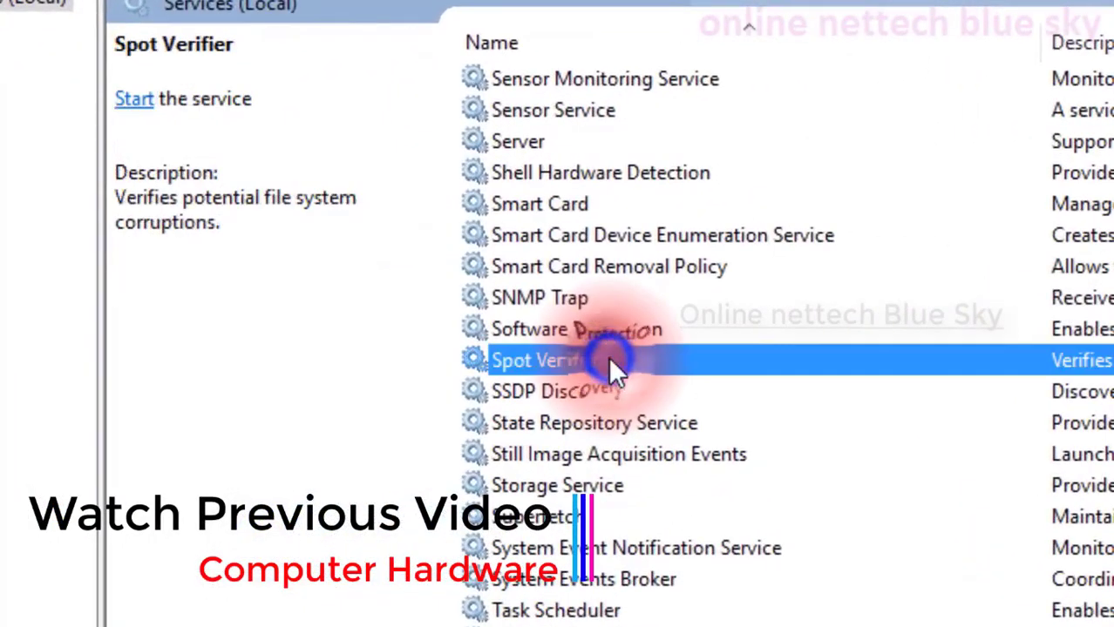
left_click(626, 389)
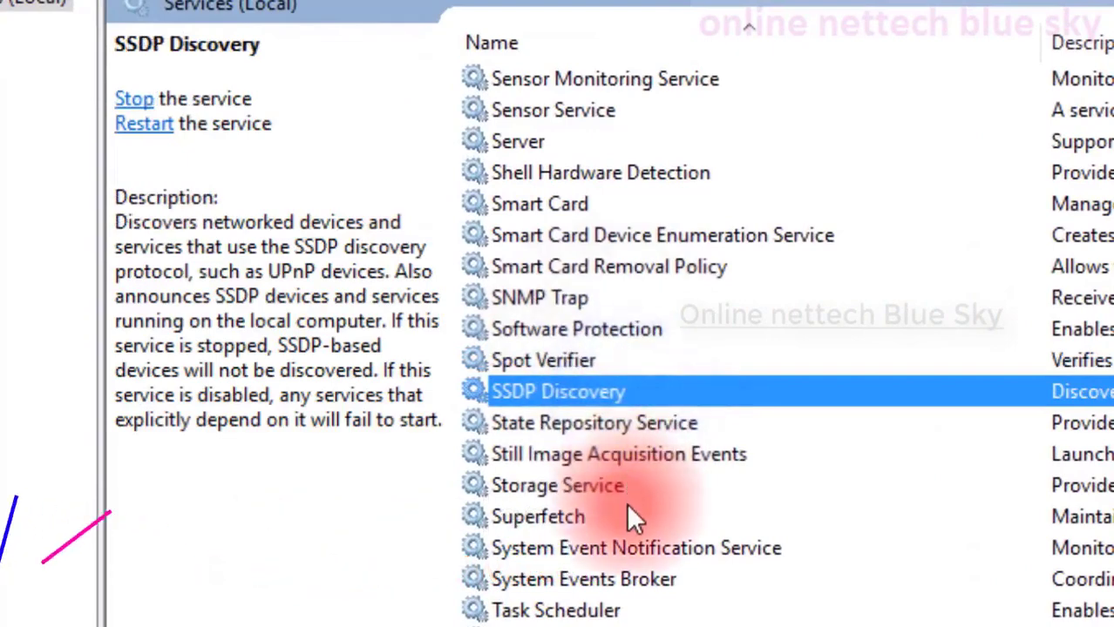
Step: Find the Xbox Live Networking Service at the end of the list, open its properties and stop the service
scroll(636, 531, "down", 7)
scroll(645, 551, "down", 9)
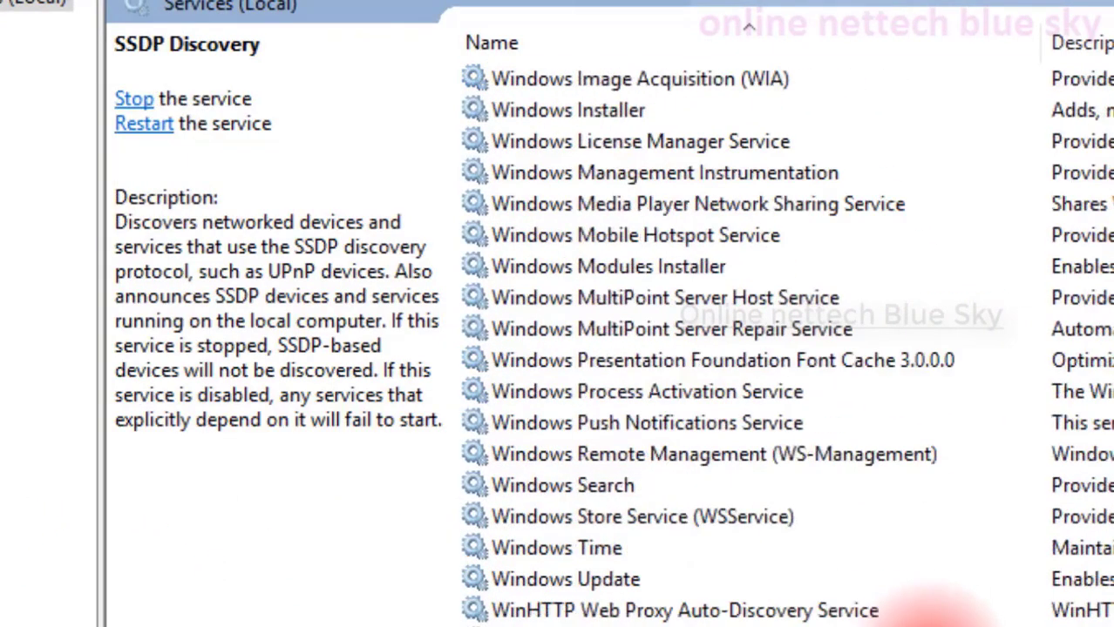
scroll(698, 348, "down", 5)
left_click(854, 436)
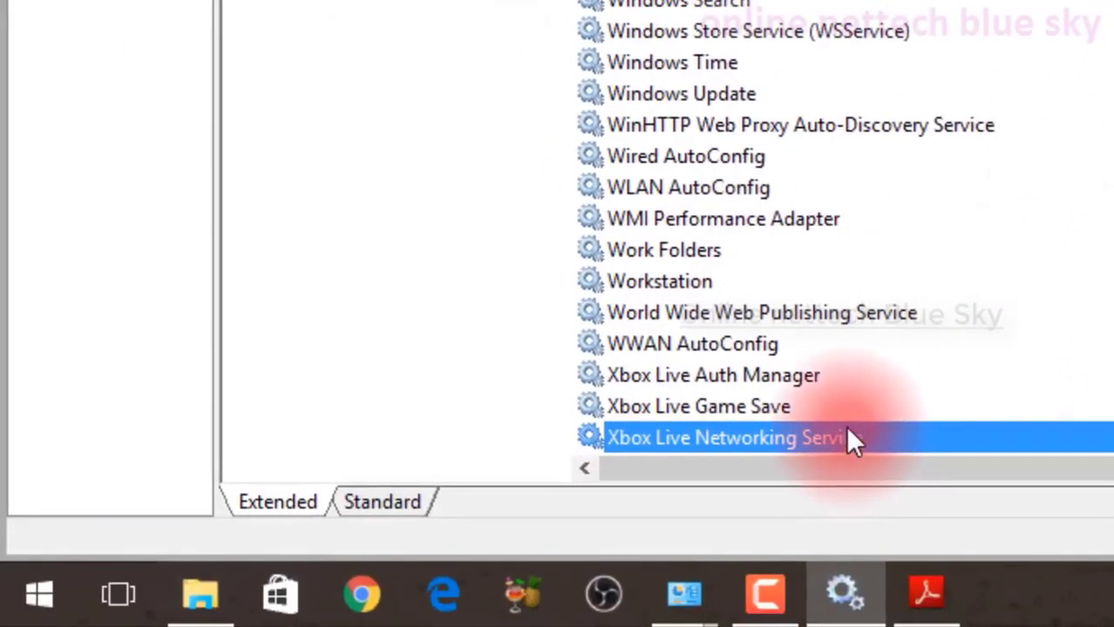
right_click(845, 429)
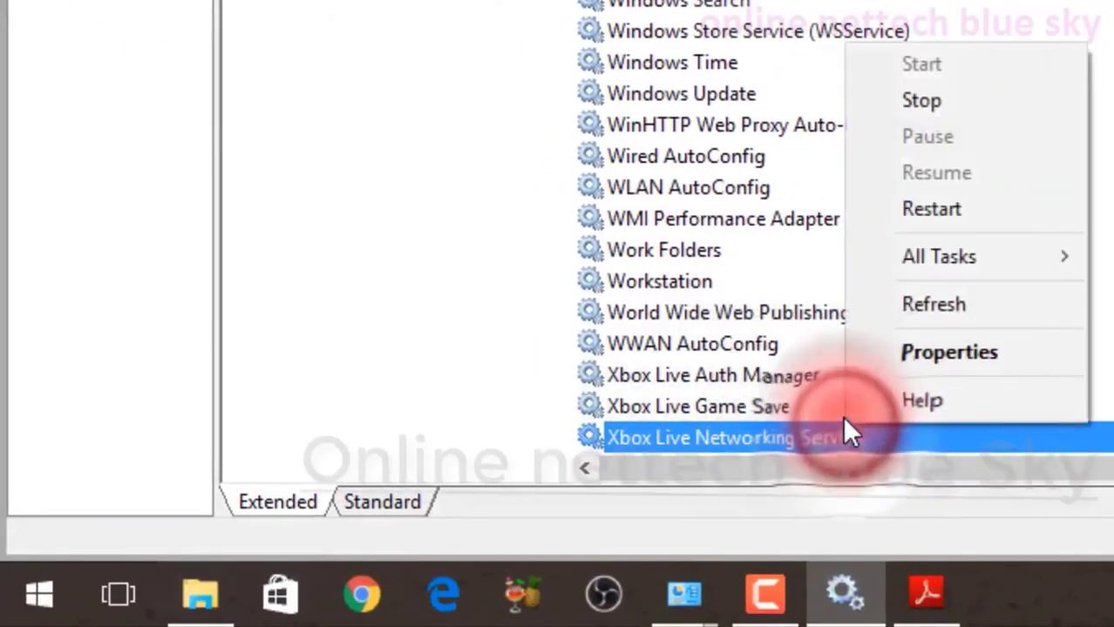
left_click(878, 358)
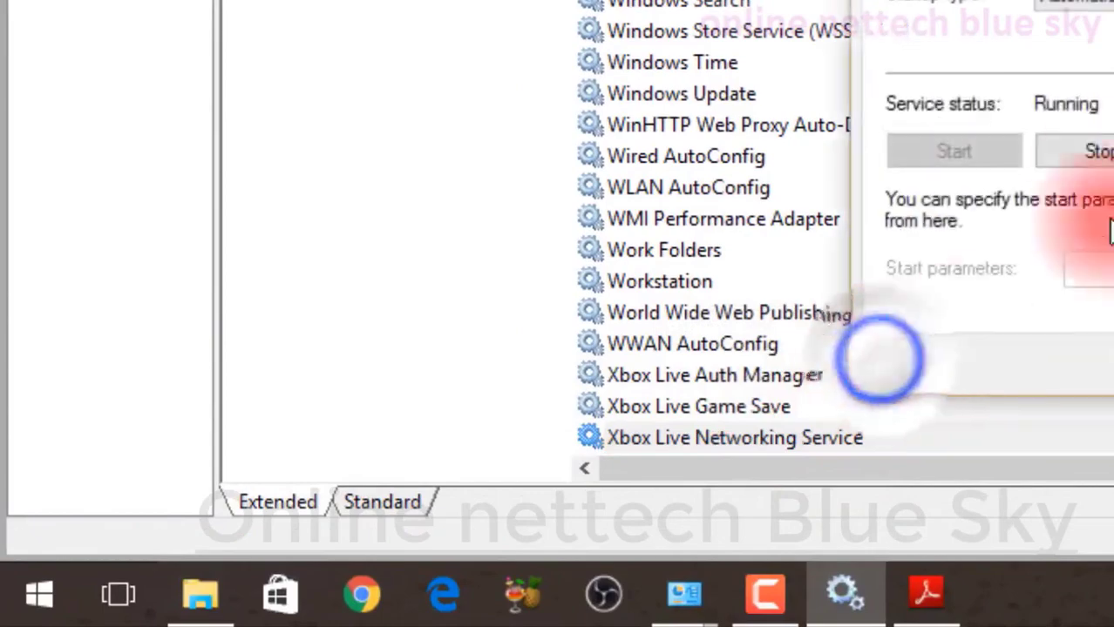
left_click(1076, 155)
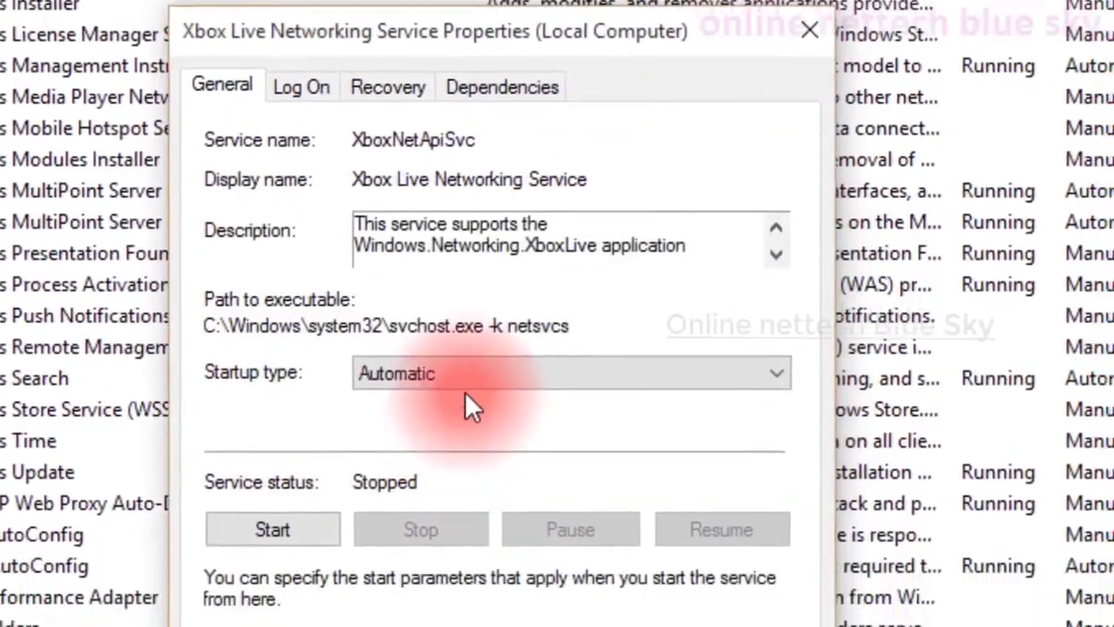
Step: Set the Xbox Live Networking Service's startup type to Manual, apply the change and close its properties
left_click(443, 304)
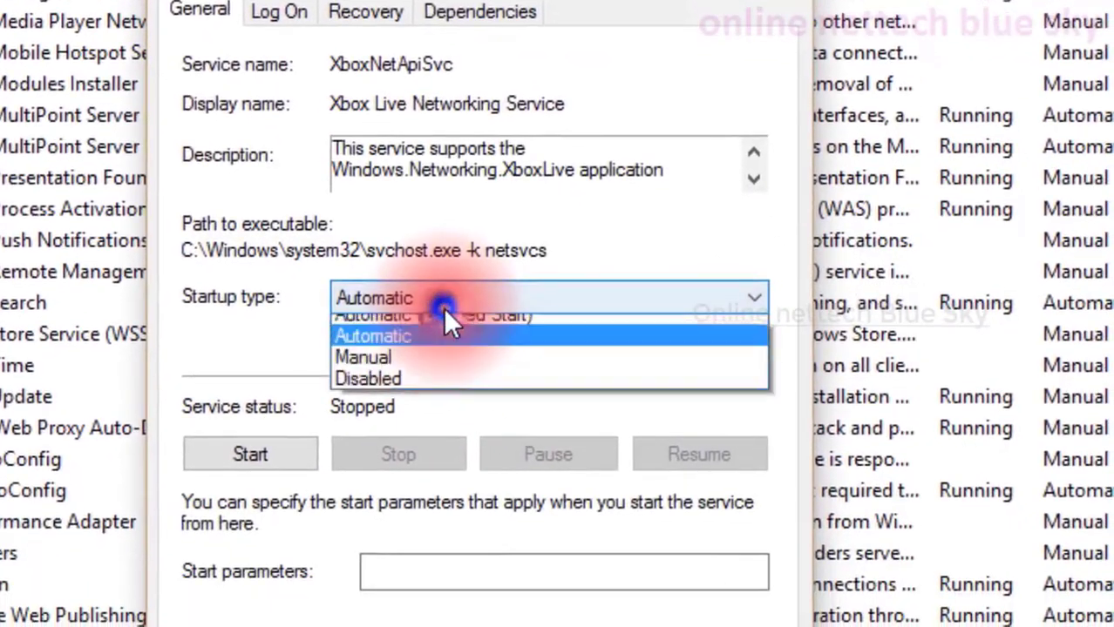
left_click(431, 373)
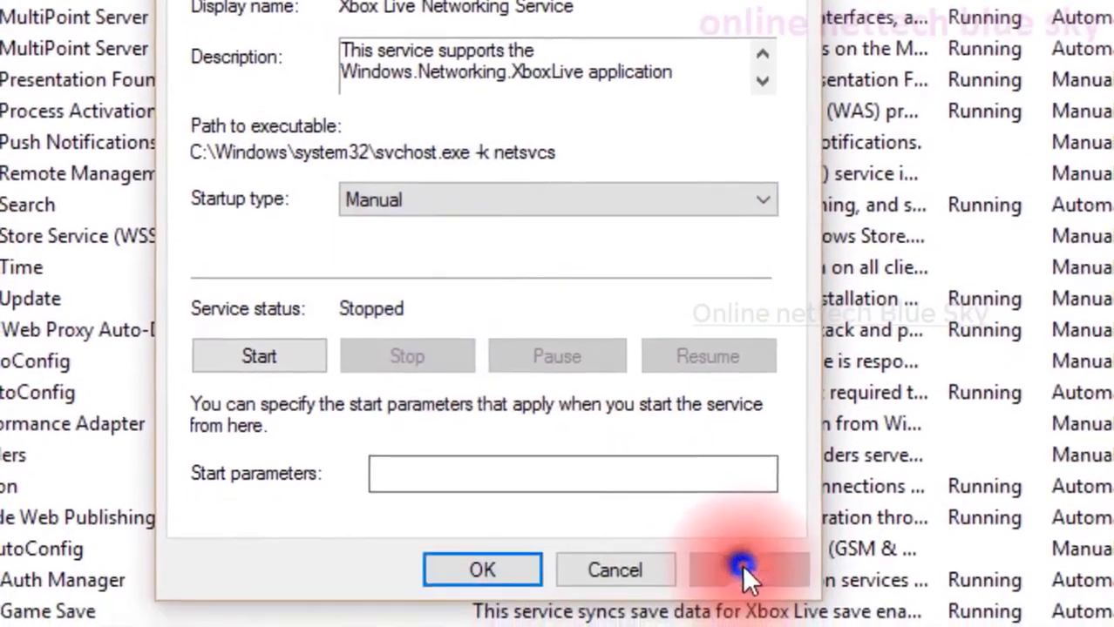
left_click(744, 569)
left_click_drag(621, 567, 481, 575)
left_click(482, 572)
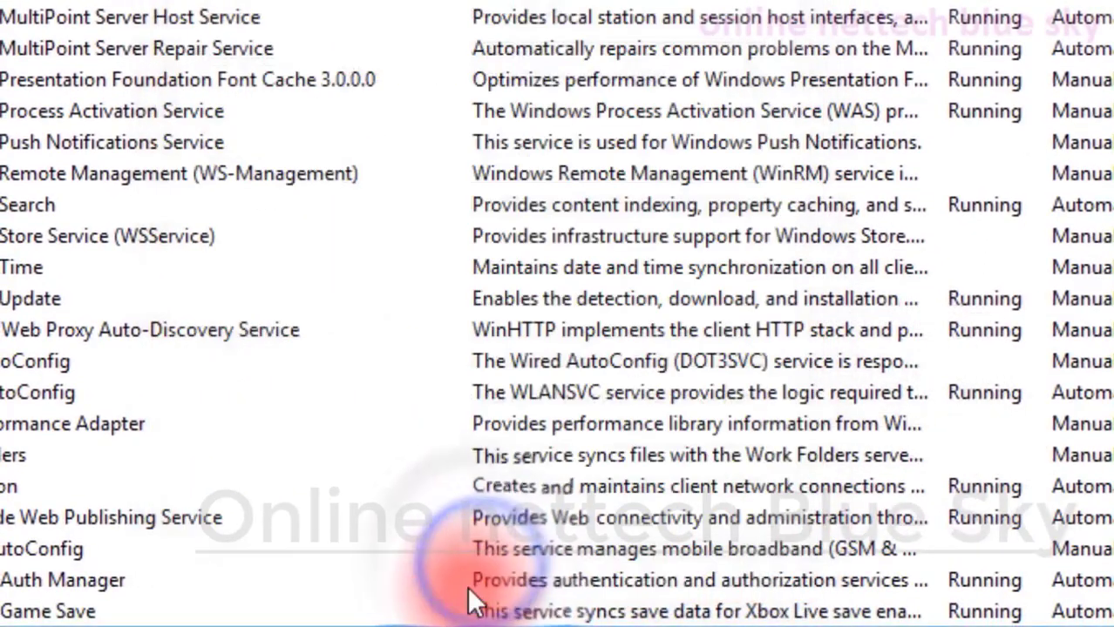
Step: Set the Xbox Live Auth Manager service's startup type to Manual in its properties and apply the change
left_click(420, 584)
right_click(419, 583)
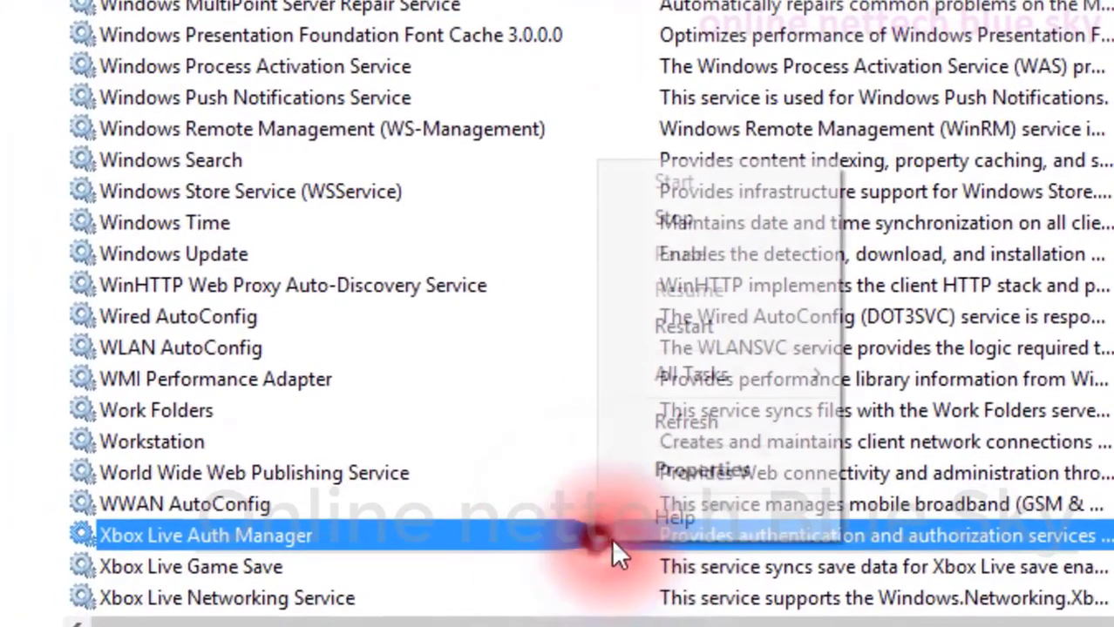
left_click(424, 524)
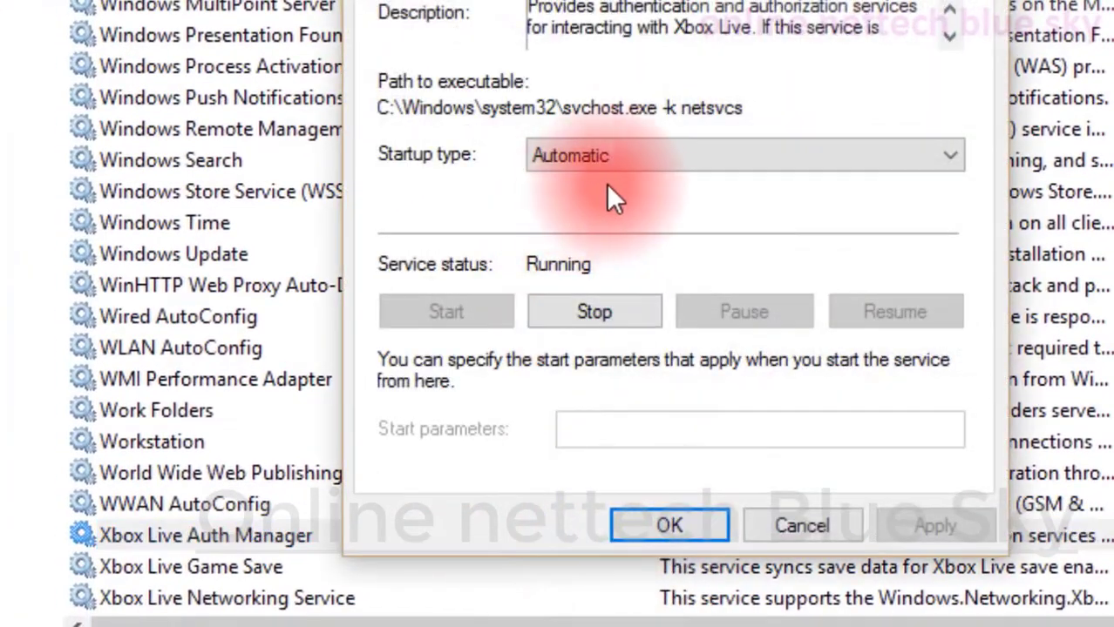
left_click(613, 157)
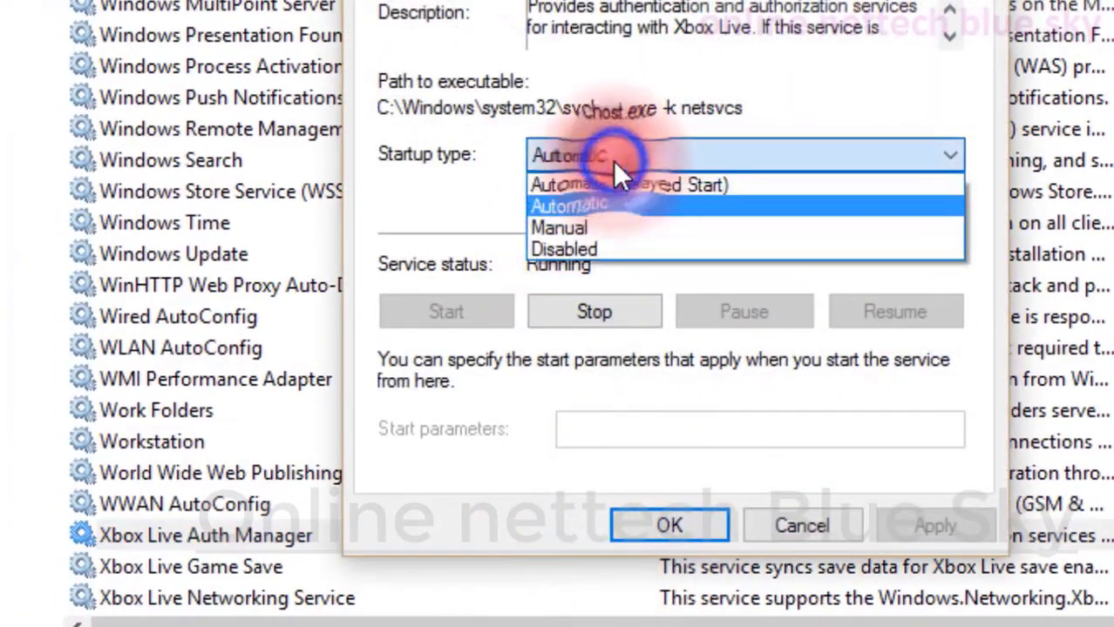
left_click(623, 228)
left_click(893, 516)
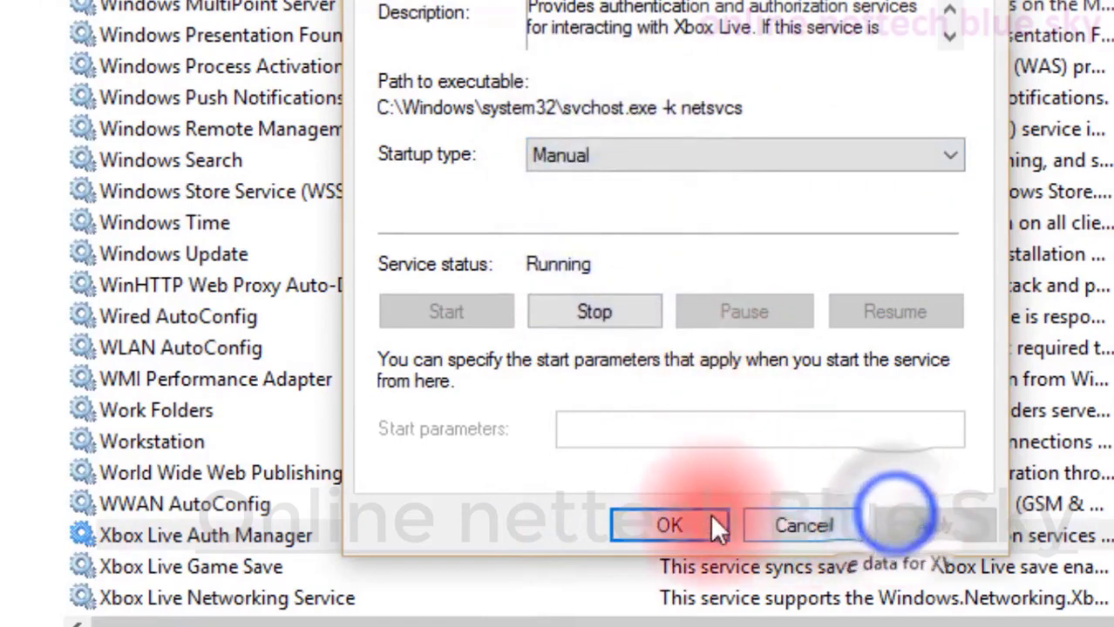
left_click(665, 524)
Step: Stop the Xbox Live Game Save service, set its startup type to Manual and apply the change
left_click(647, 559)
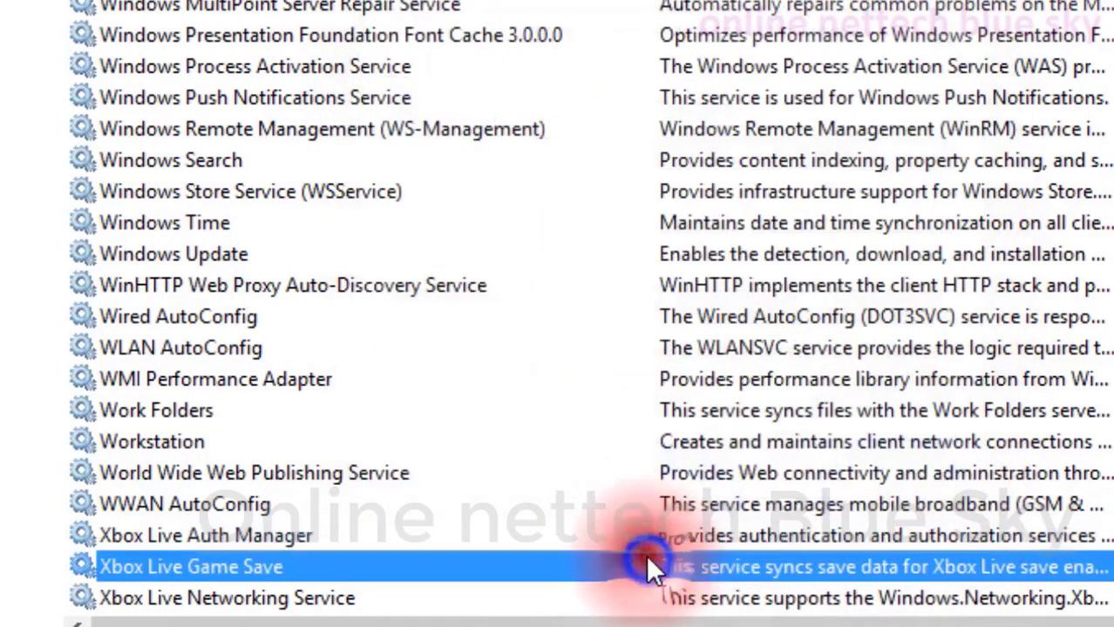
right_click(647, 559)
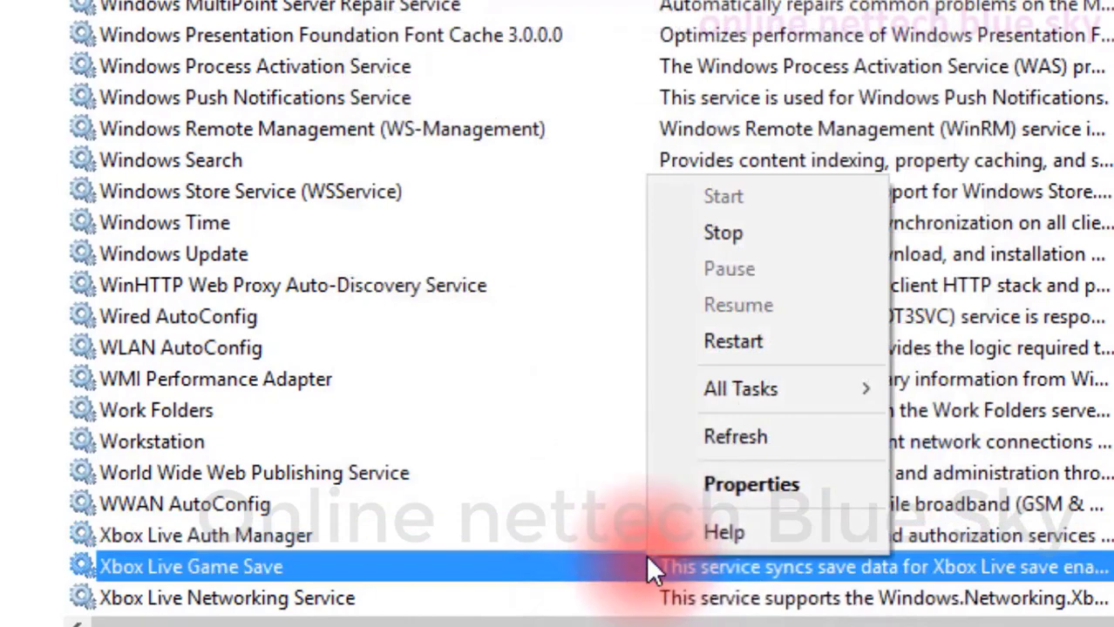
left_click(701, 495)
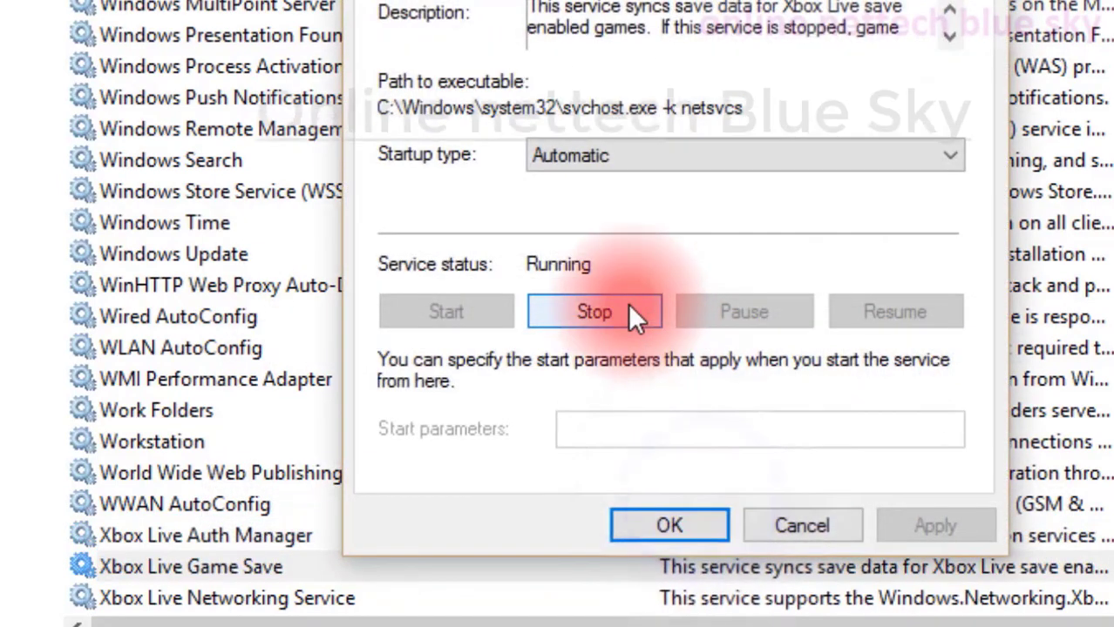
left_click(622, 310)
left_click(678, 156)
left_click(654, 229)
left_click(911, 520)
left_click(697, 524)
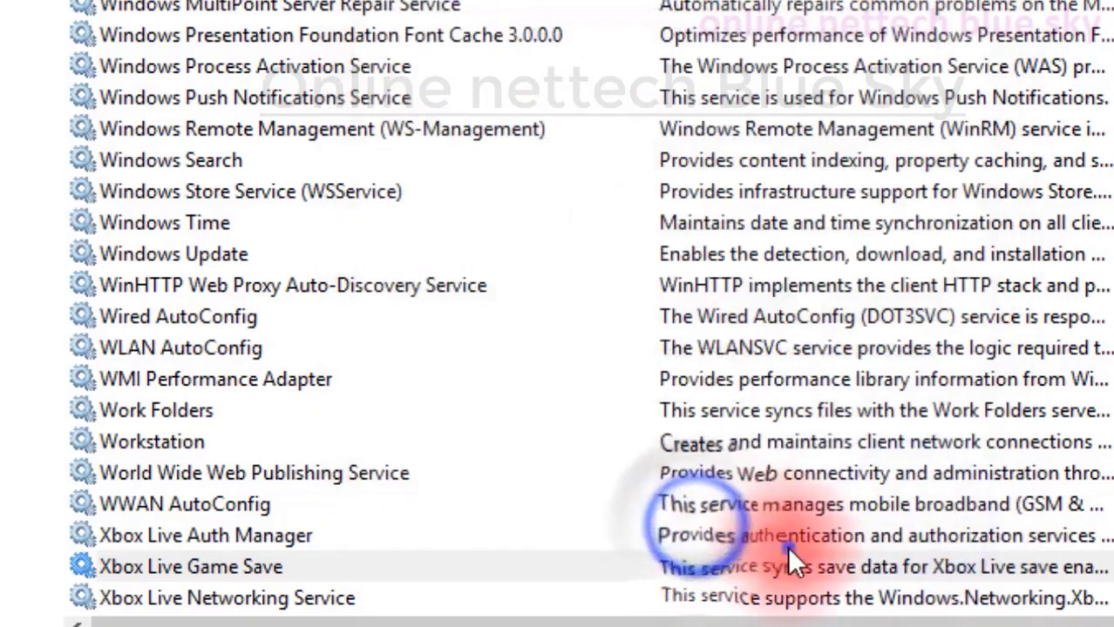
Step: Stop the Xbox Live Auth Manager service from its properties and close the dialog
right_click(784, 546)
left_click(793, 489)
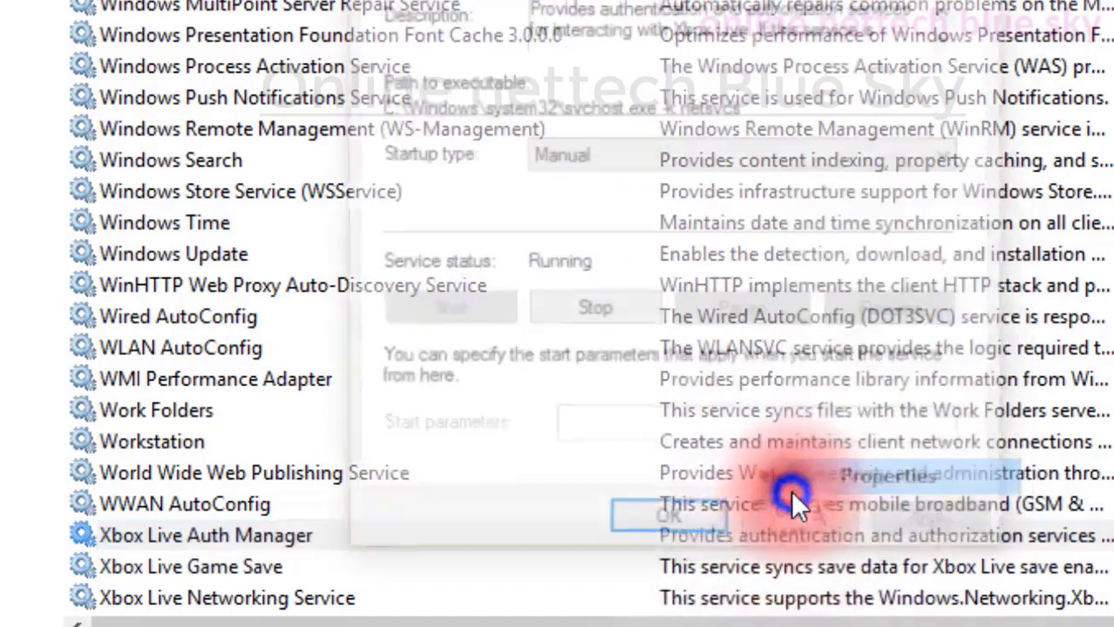
left_click(599, 311)
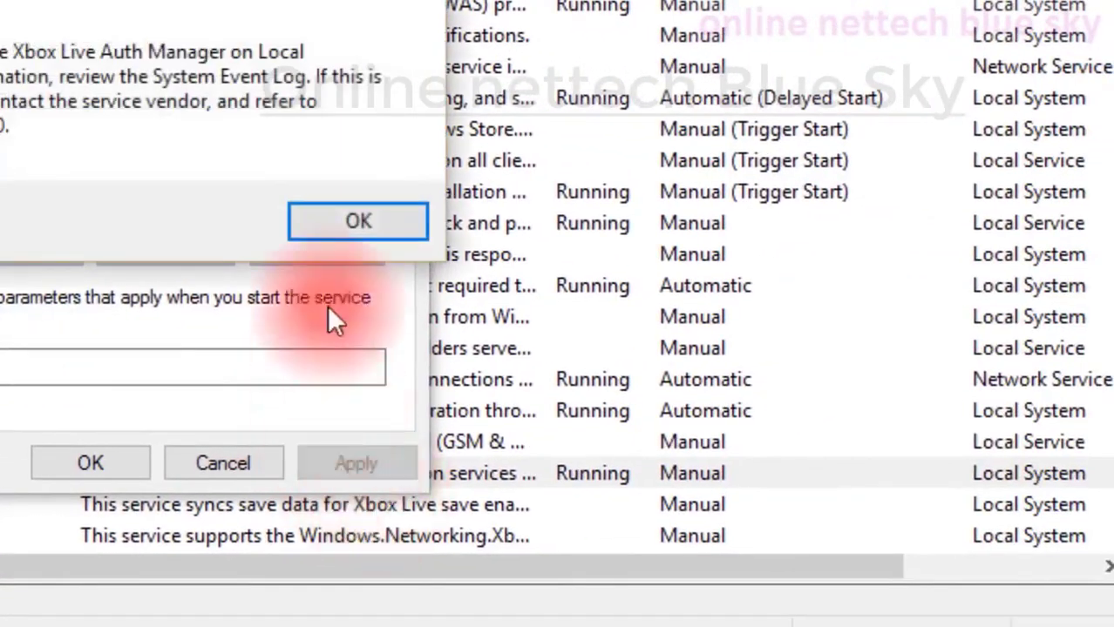
left_click(336, 222)
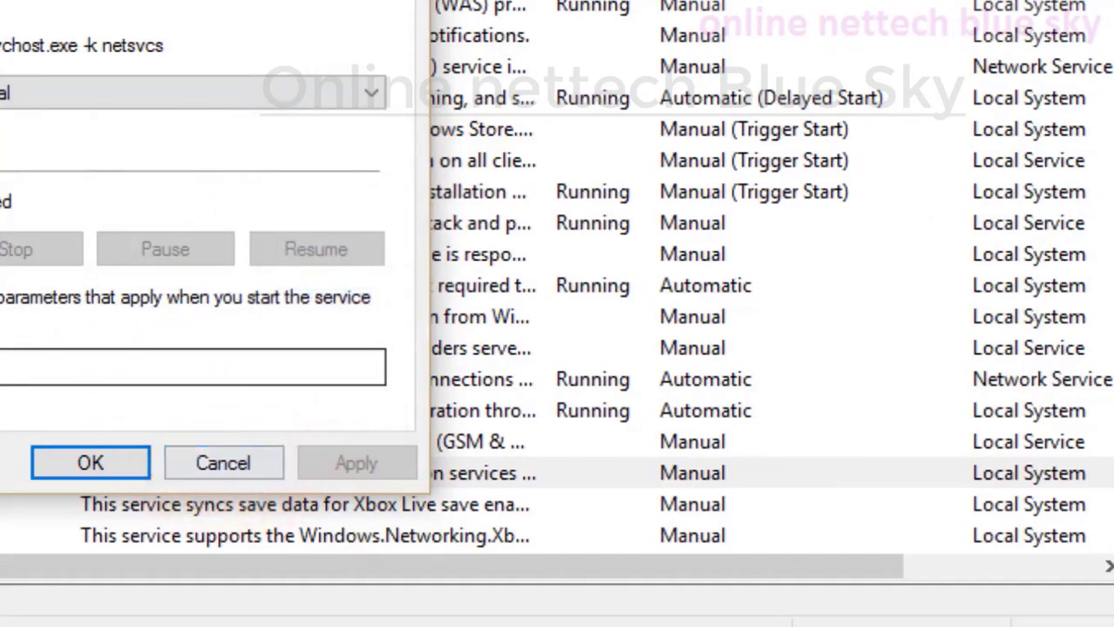
left_click(96, 455)
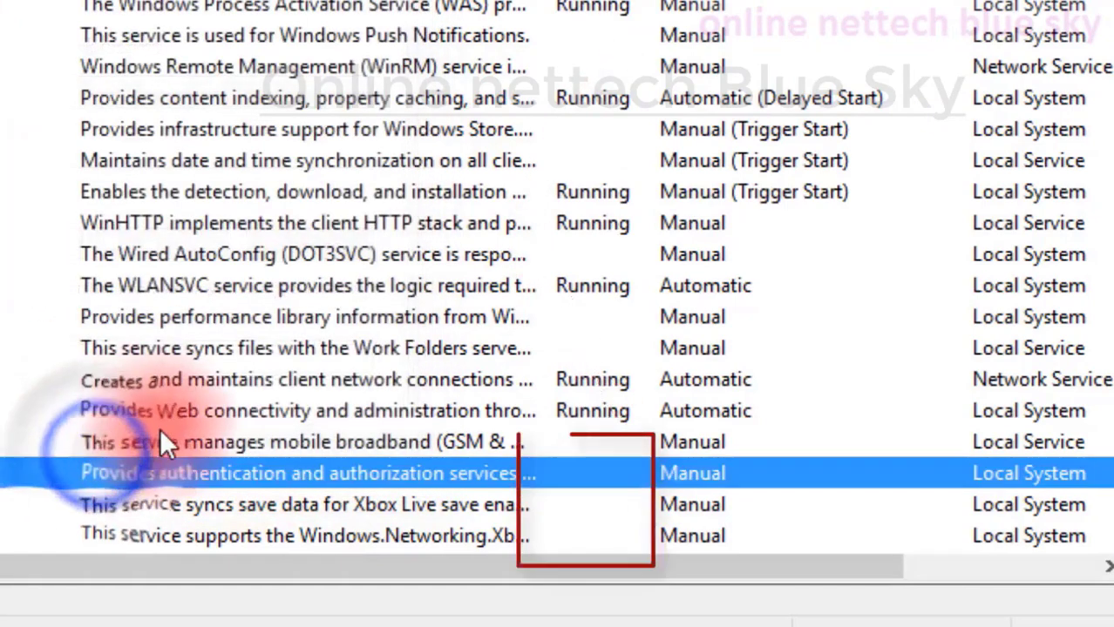
Step: Check the status of the three Xbox Live services and browse the rest of the services list
left_click(514, 504)
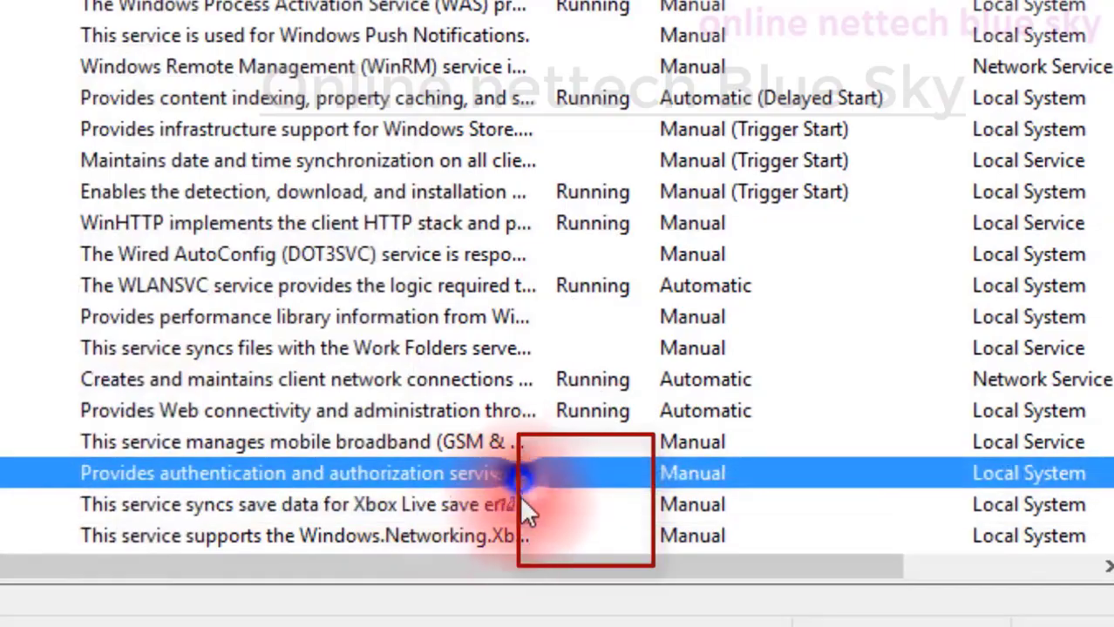
left_click(520, 512)
left_click(521, 525)
scroll(593, 465, "up", 20)
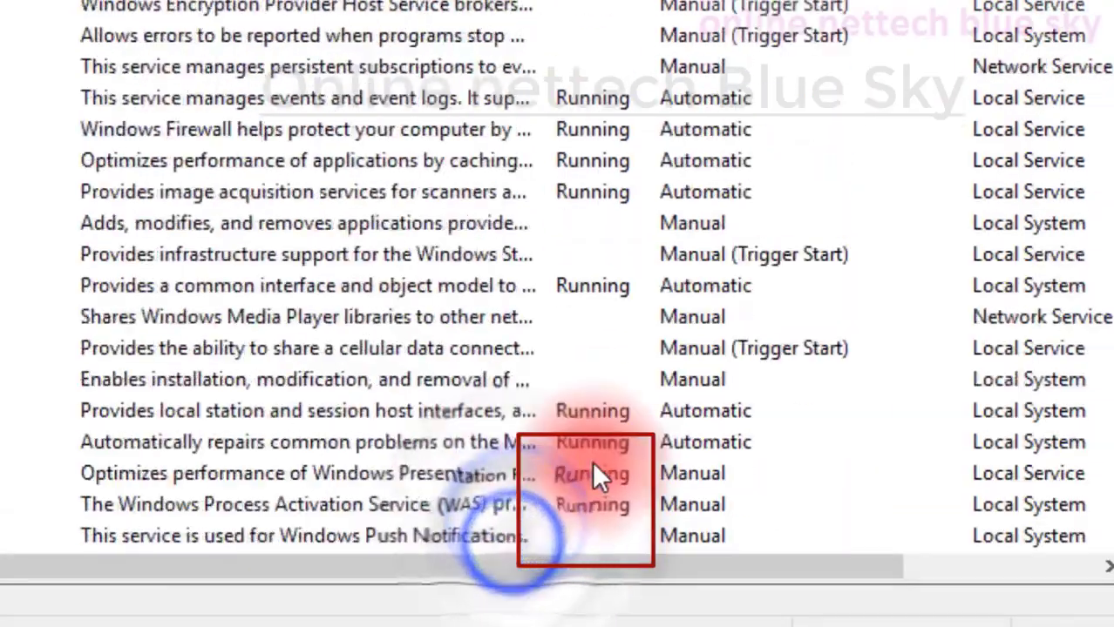
scroll(592, 465, "up", 20)
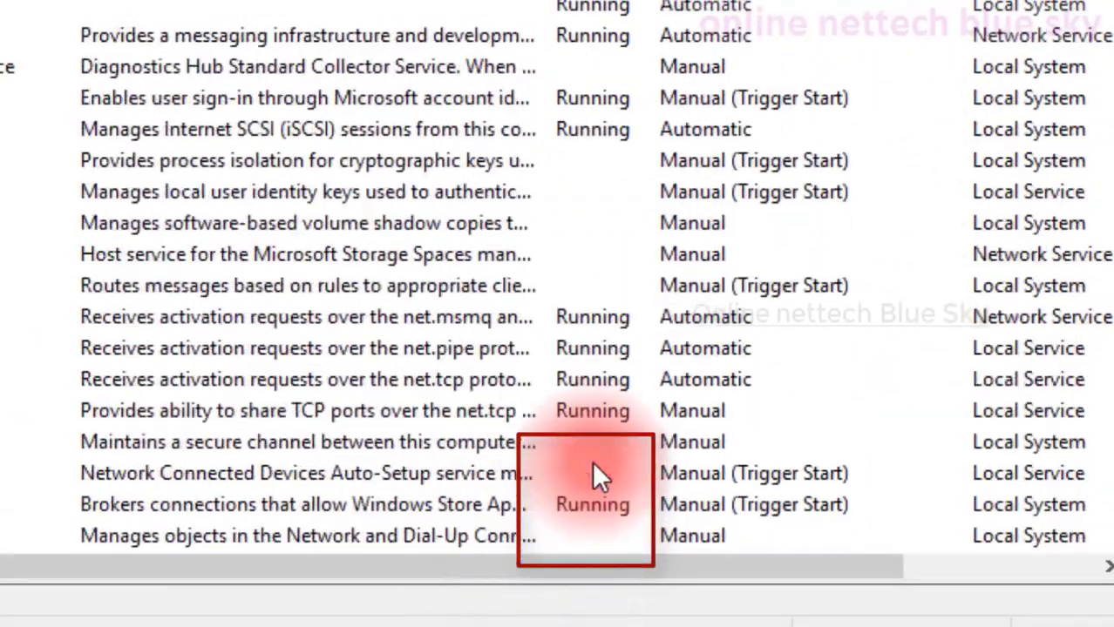
scroll(592, 461, "up", 20)
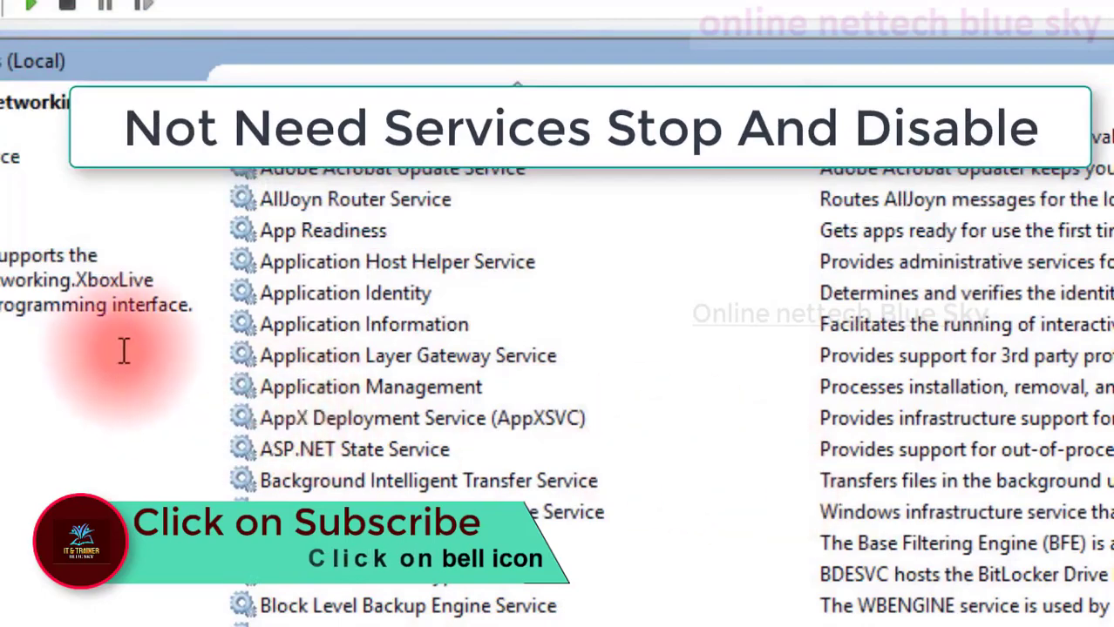
left_click(195, 313)
scroll(496, 324, "down", 17)
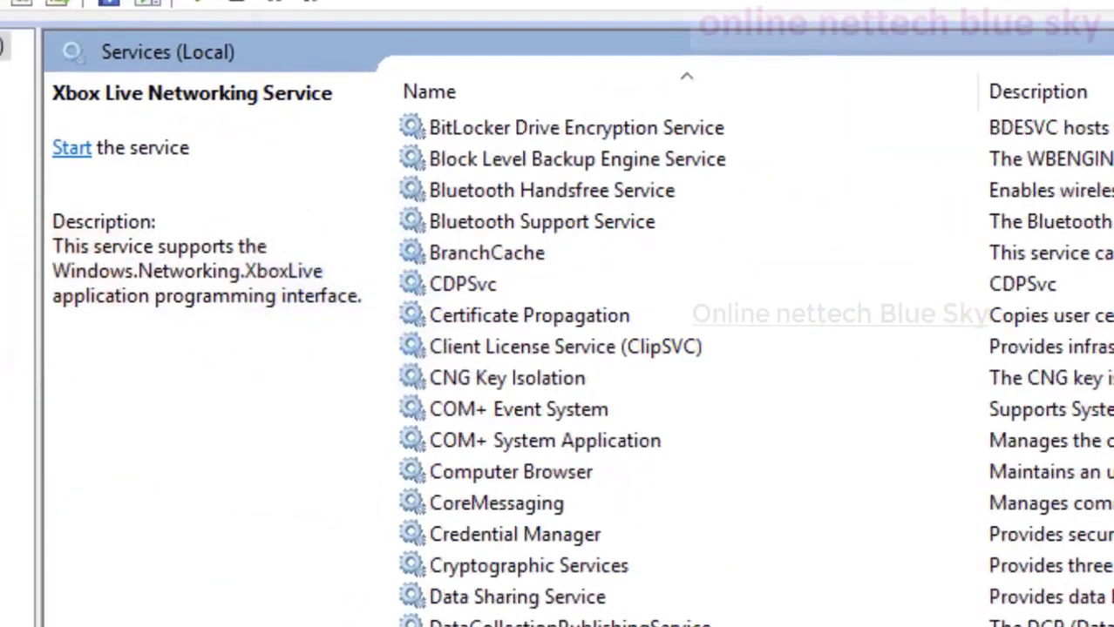
scroll(523, 366, "down", 5)
scroll(523, 366, "up", 5)
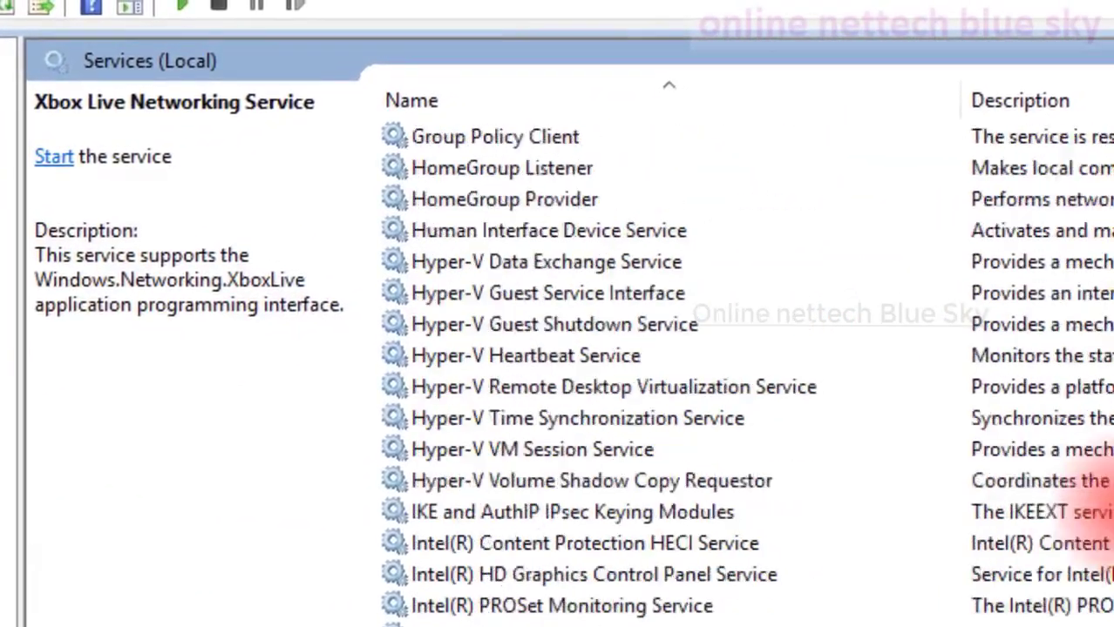
Step: Browse the services list and view the descriptions of Hyper-V Data Exchange Service and Intel(R) Rapid Storage Technology
left_click(412, 387)
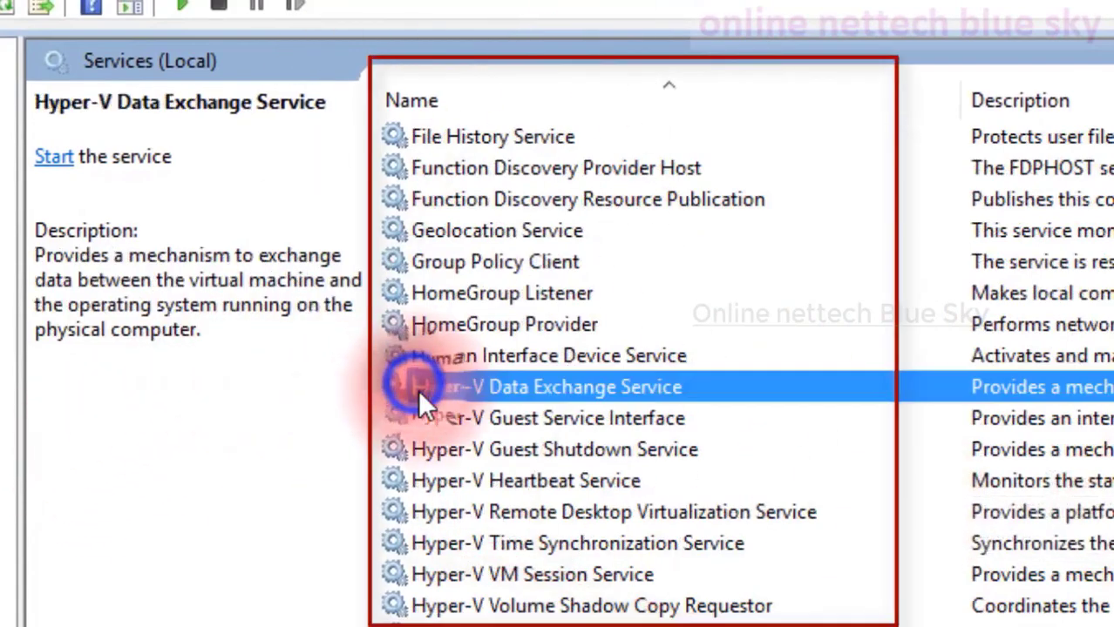
left_click(462, 479)
scroll(431, 506, "down", 4)
left_click(532, 418)
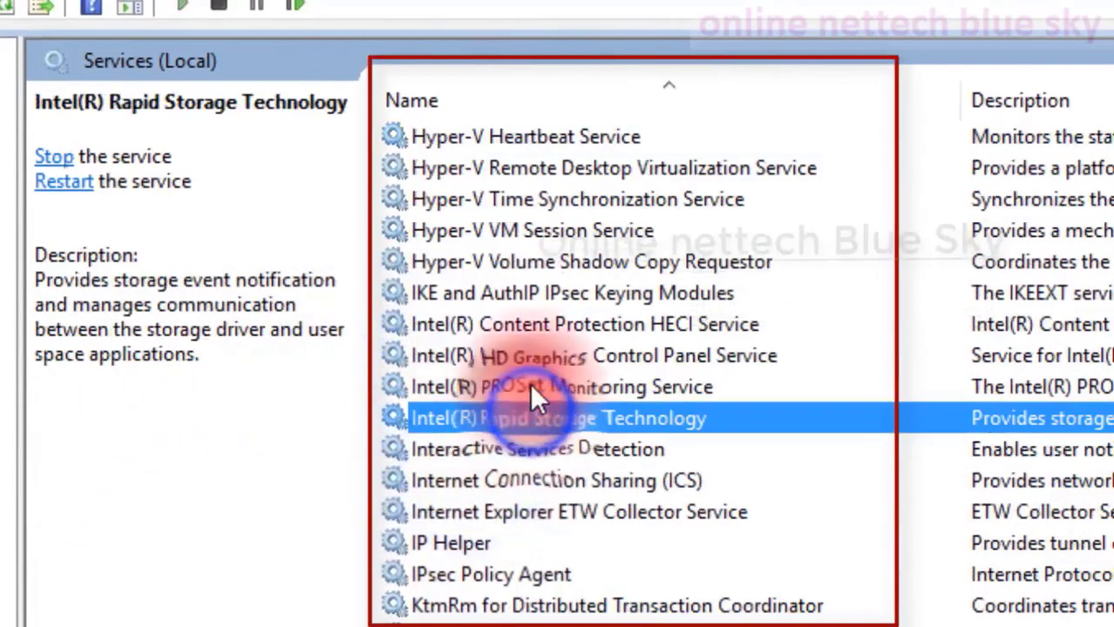
scroll(531, 389, "down", 11)
scroll(531, 388, "down", 6)
scroll(532, 388, "up", 18)
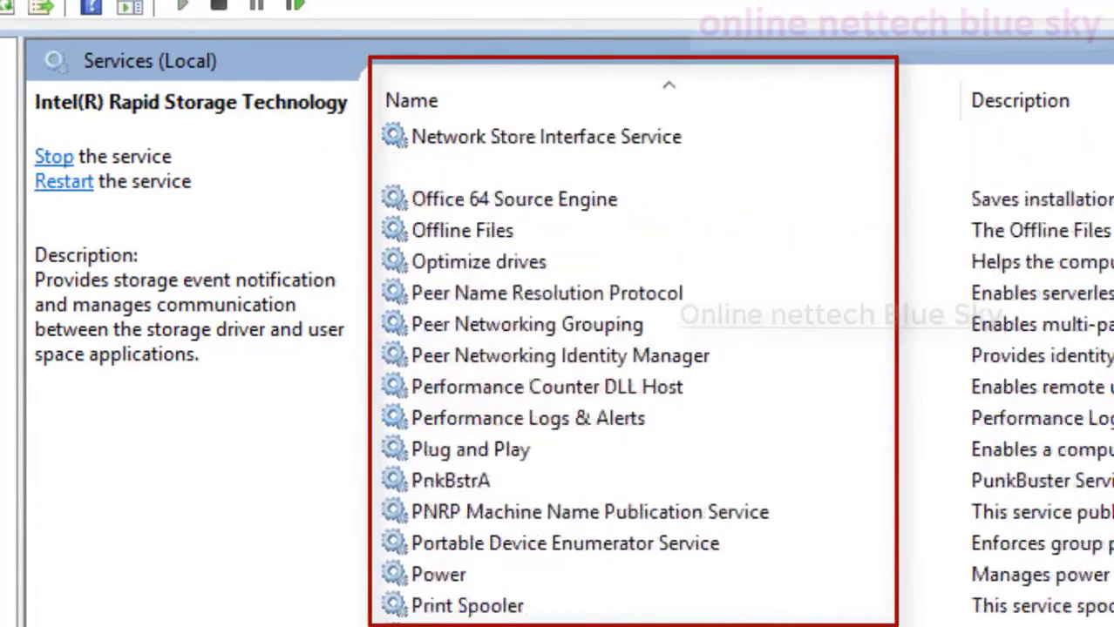
scroll(532, 389, "up", 20)
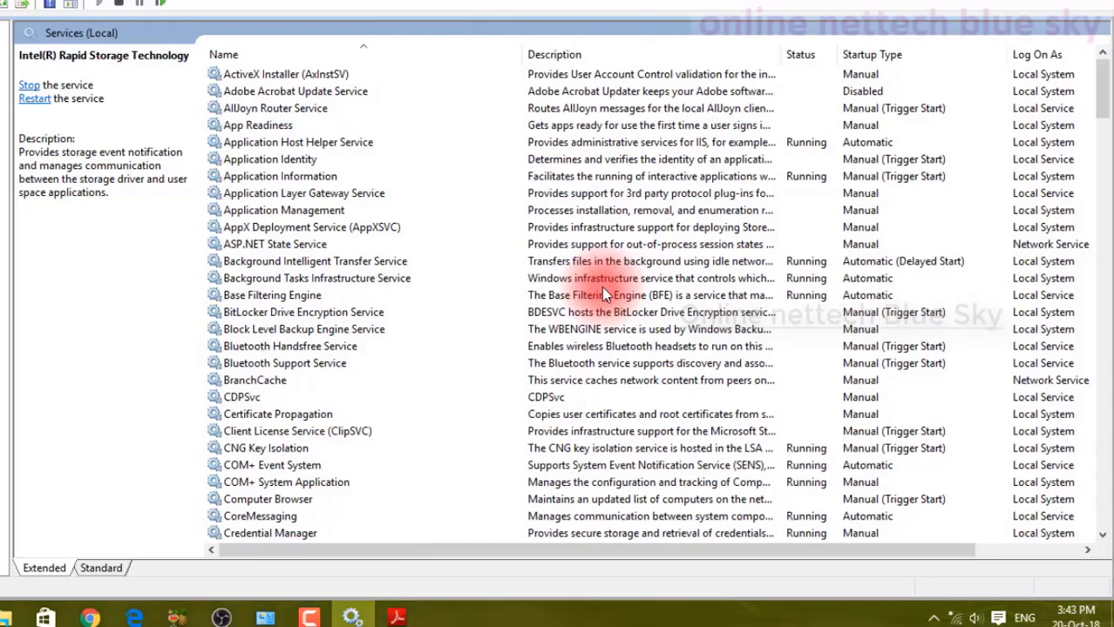
Step: Review the status and startup type of services throughout the list, including Peer Networking Identity Manager and Retail Demo Service
scroll(857, 212, "down", 9)
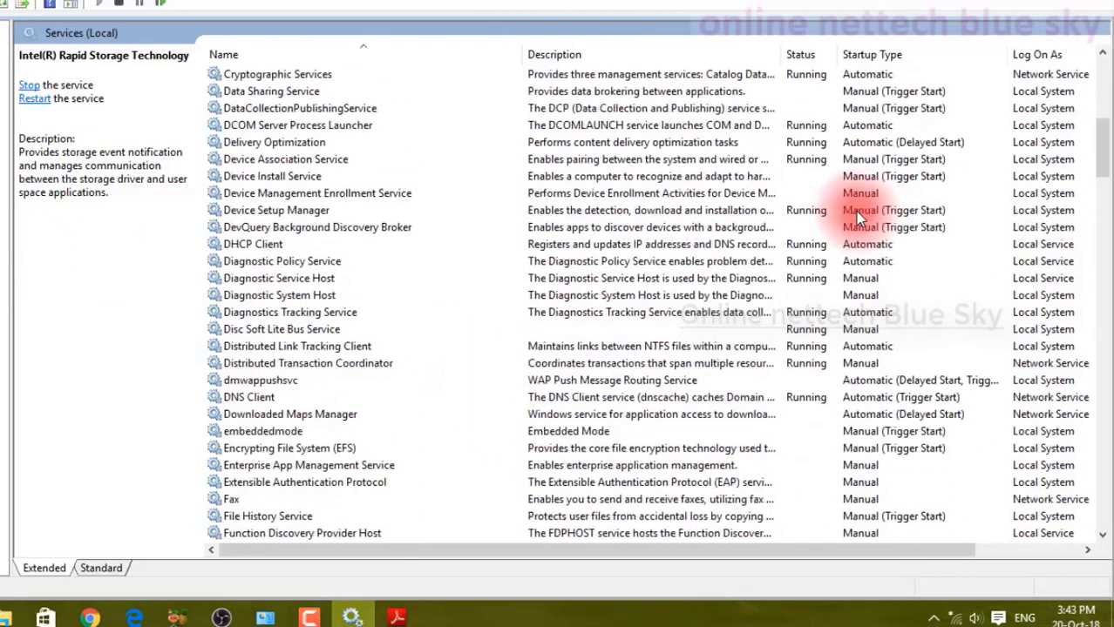
scroll(855, 211, "up", 1)
scroll(855, 210, "up", 4)
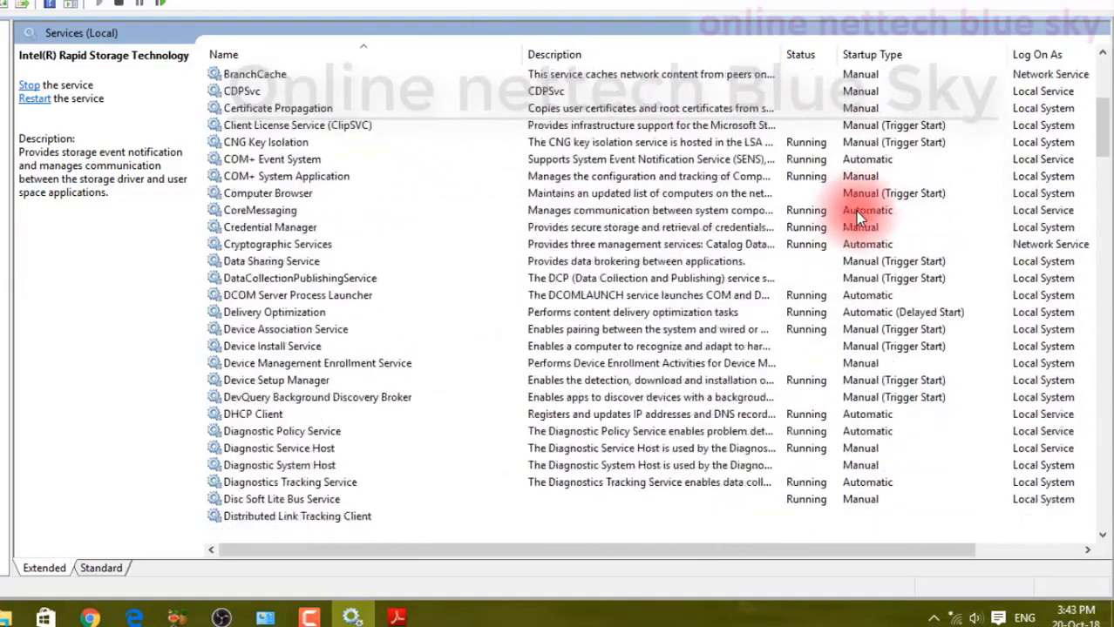
scroll(855, 211, "down", 20)
left_click(793, 177)
left_click(664, 266)
scroll(662, 266, "down", 4)
left_click(658, 266)
scroll(658, 262, "down", 4)
left_click(664, 258)
scroll(663, 258, "down", 4)
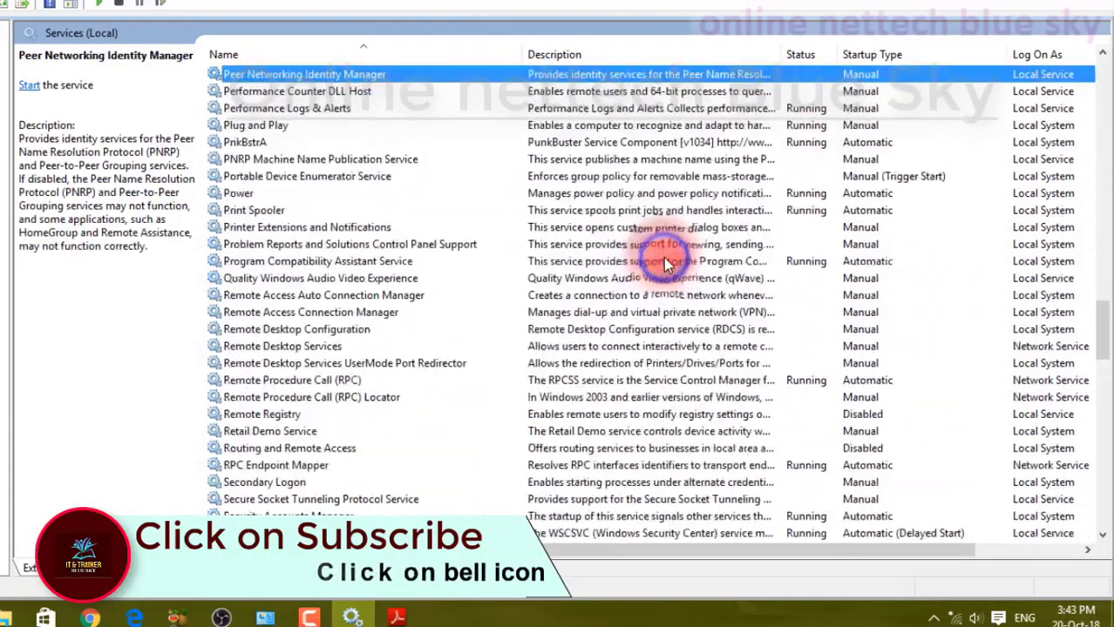
left_click(664, 258)
scroll(663, 258, "down", 4)
scroll(664, 258, "up", 1)
left_click(662, 247)
scroll(622, 206, "up", 1)
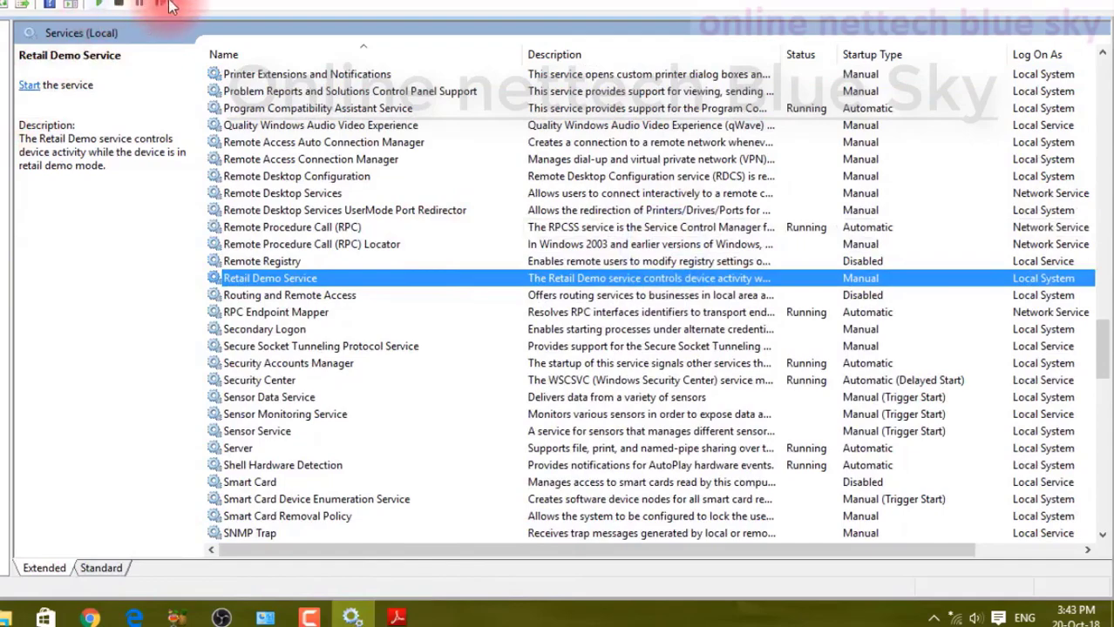
scroll(492, 239, "up", 13)
scroll(505, 270, "up", 20)
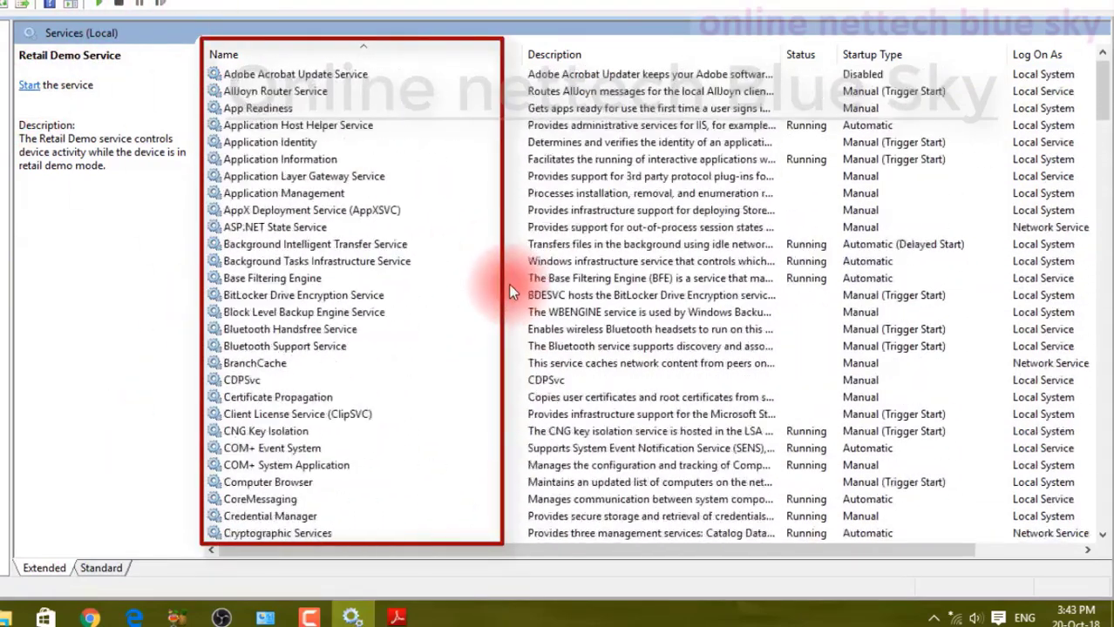
Step: Select Application Host Helper Service and view the actions and tasks available for it
left_click(595, 131)
left_click(603, 147)
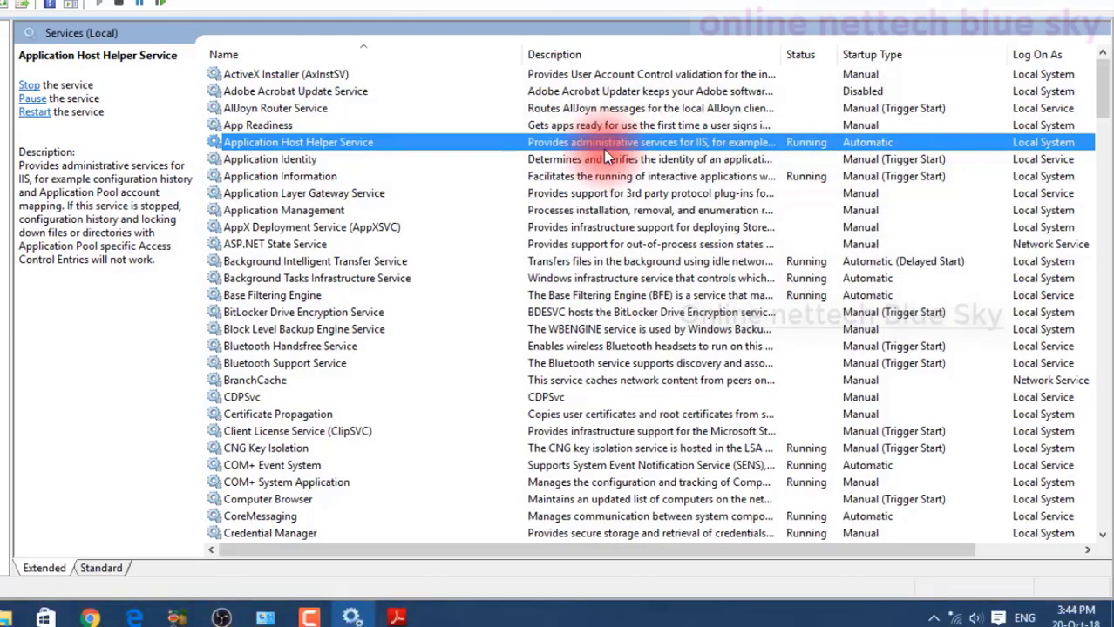
right_click(604, 148)
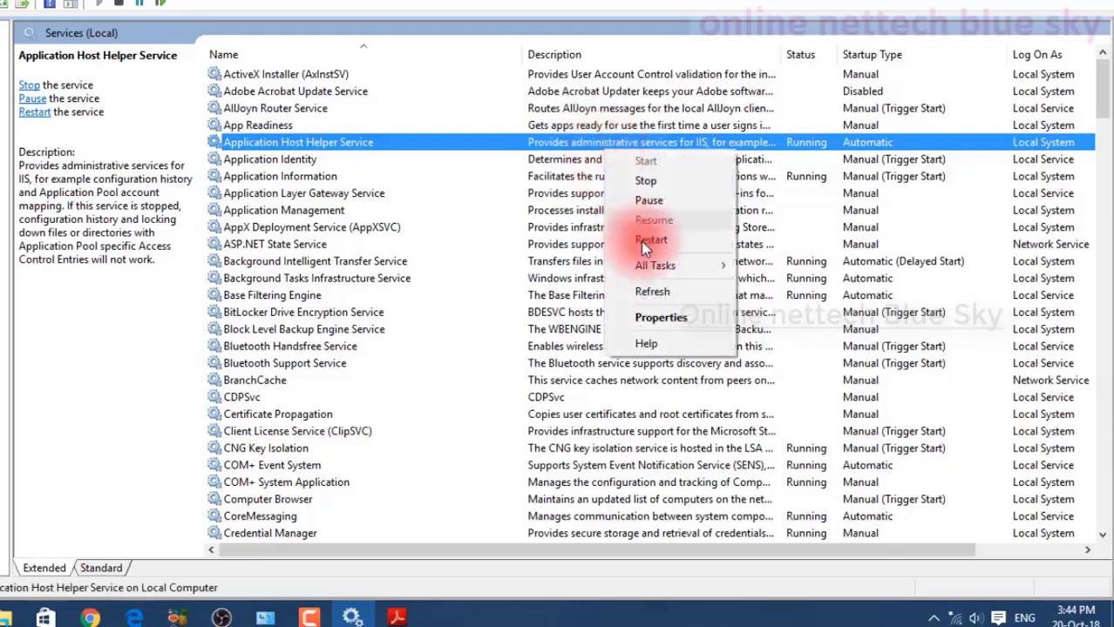
mouse_move(647, 264)
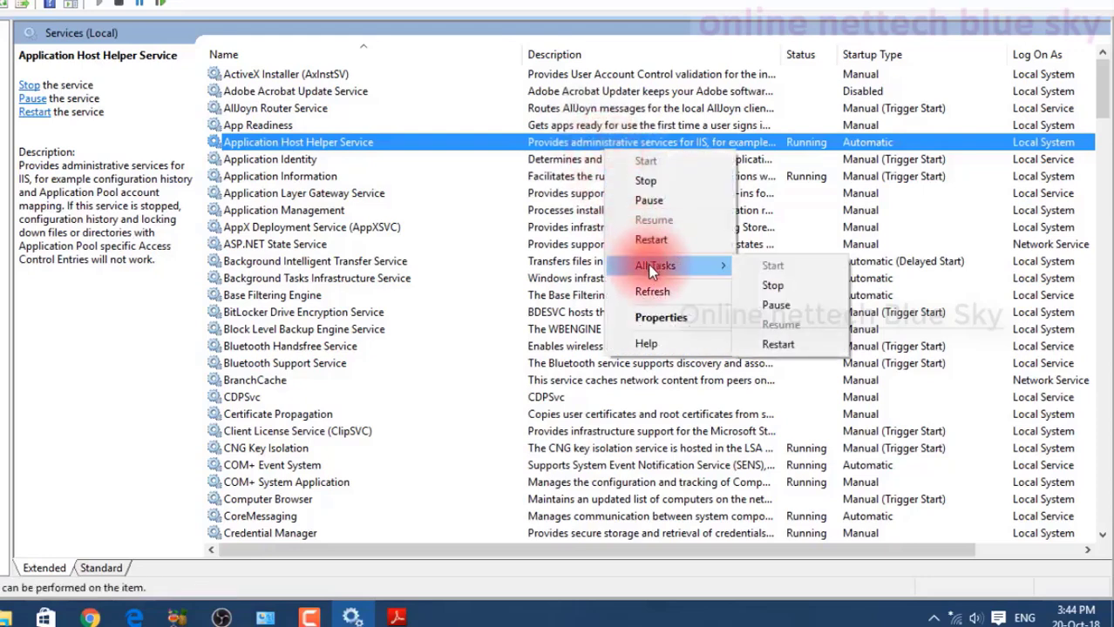
key("Escape")
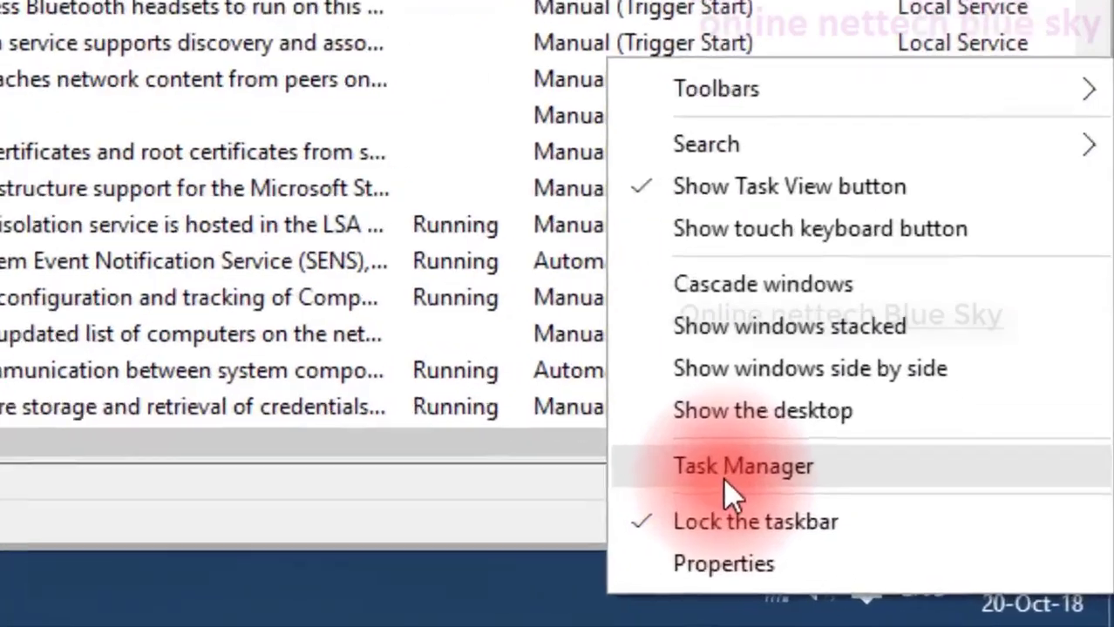
Step: Open Task Manager, move its window aside, look through the processes, and switch to the compact view and back to full details
left_click(725, 475)
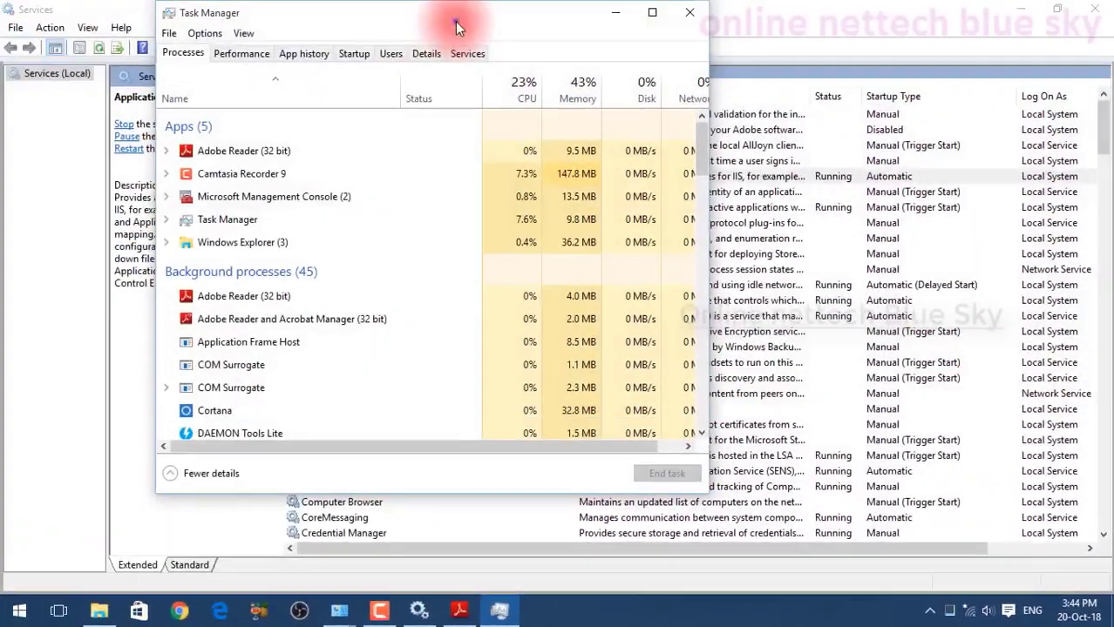
left_click_drag(454, 21, 634, 49)
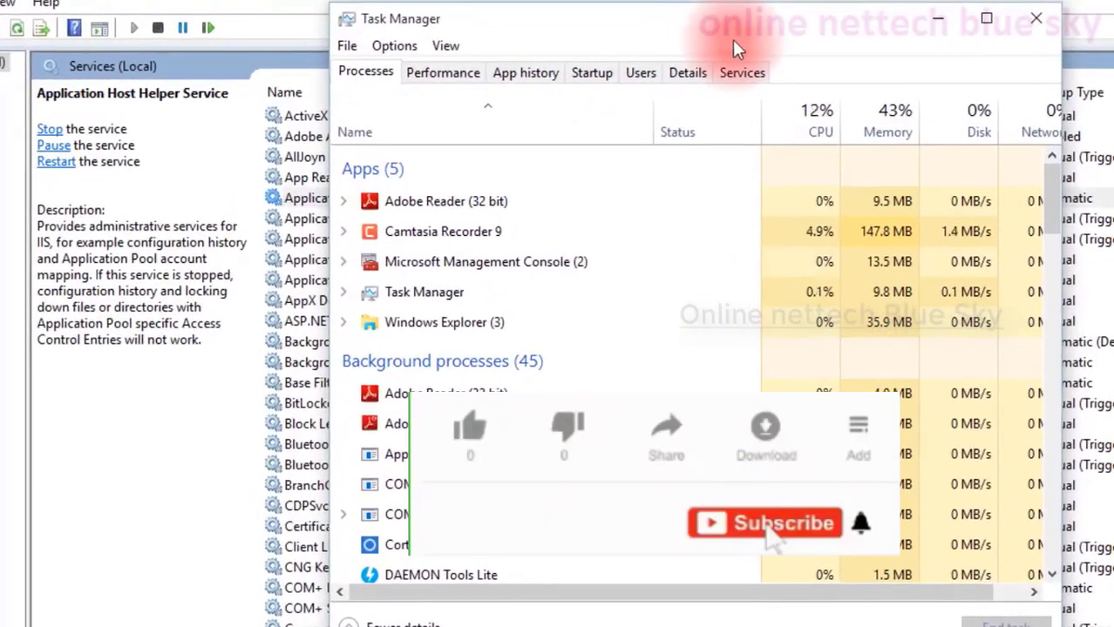
scroll(639, 246, "down", 2)
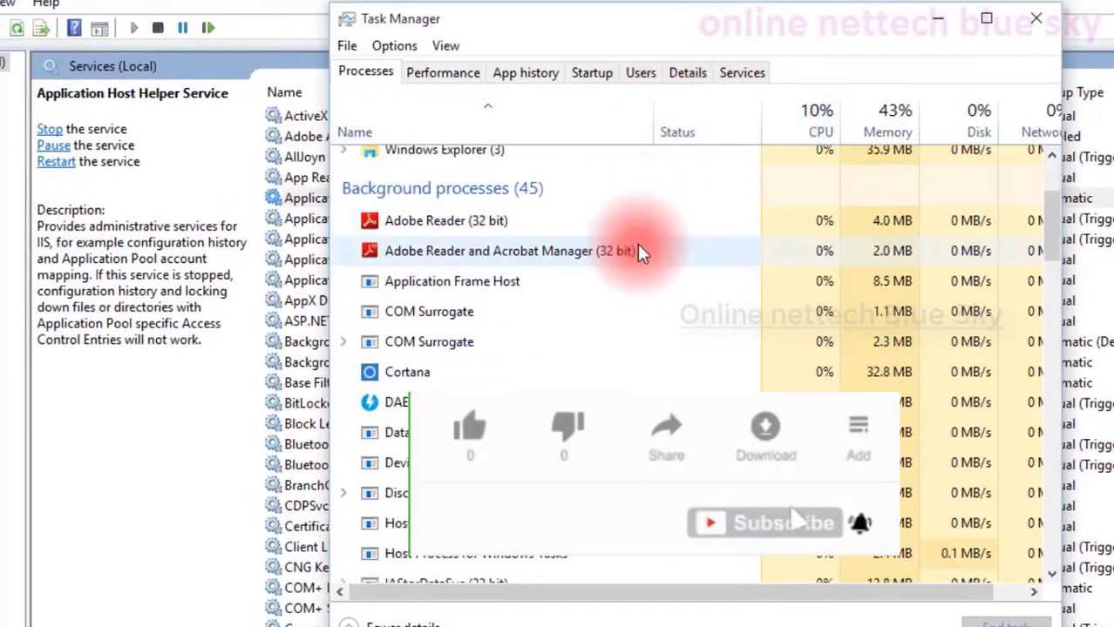
scroll(638, 251, "down", 2)
left_click(366, 624)
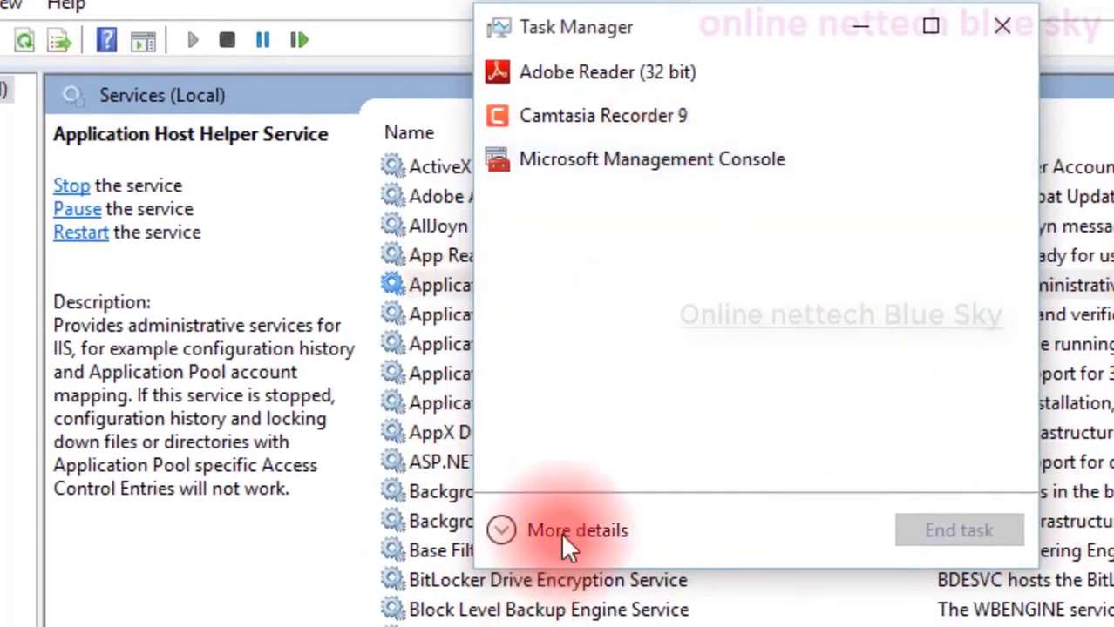
left_click(561, 533)
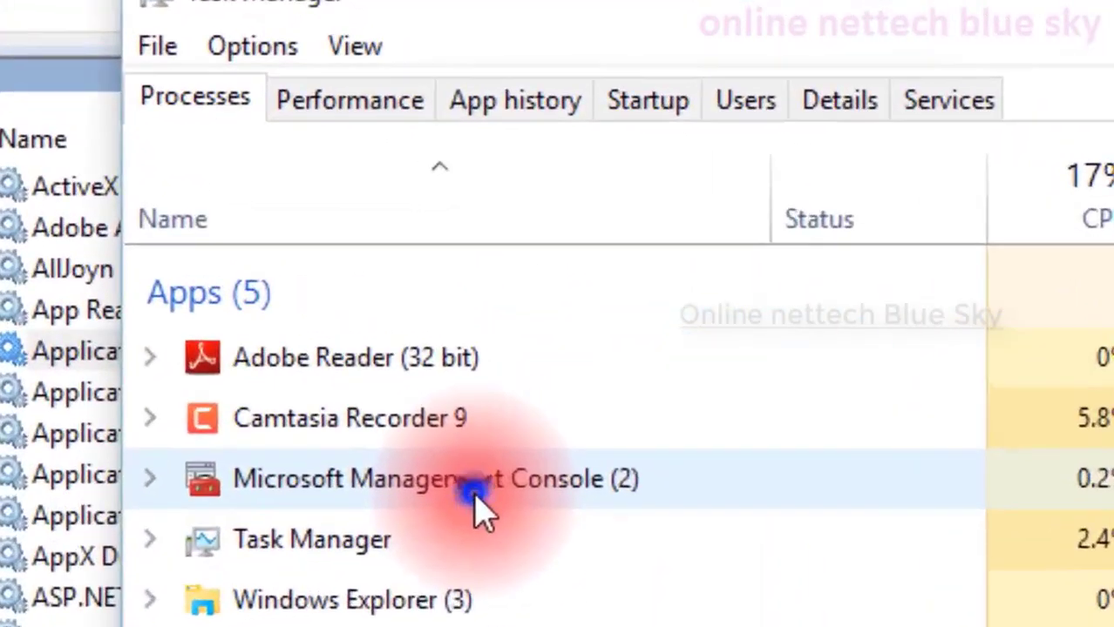
Step: Go to the details of the Windows Explorer process and view the actions available for explorer.exe
left_click(405, 228)
left_click(404, 264)
right_click(368, 476)
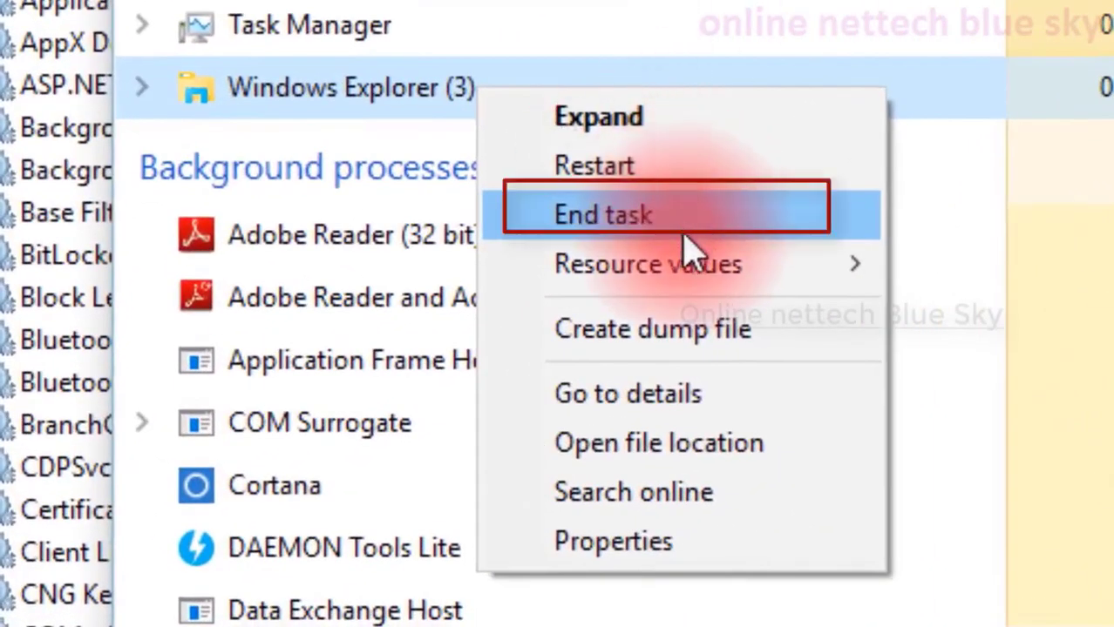
left_click(736, 401)
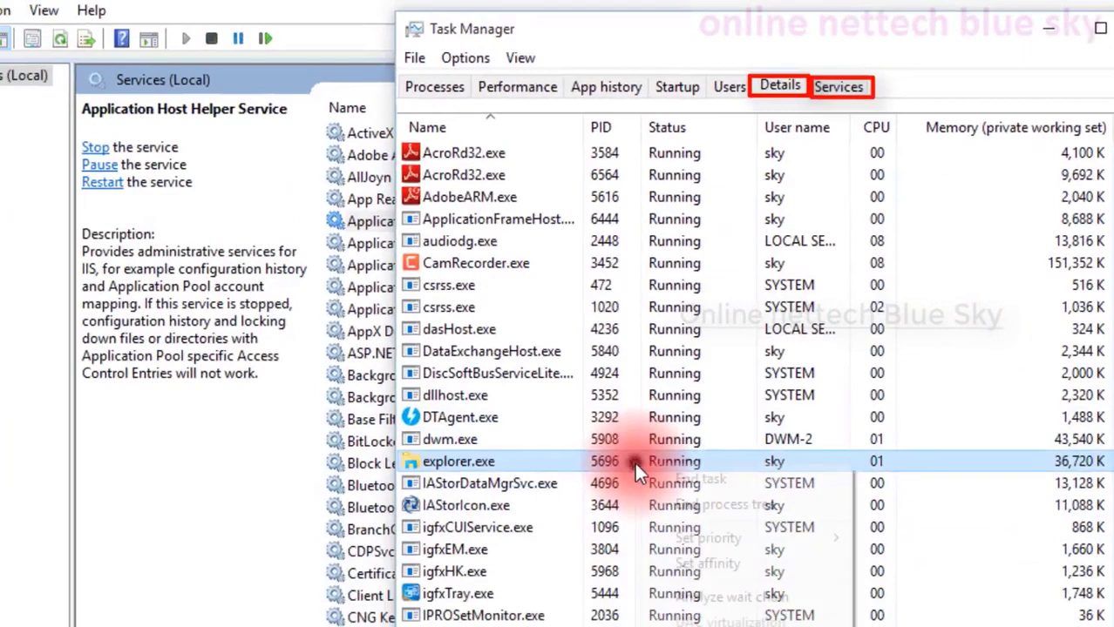
right_click(634, 460)
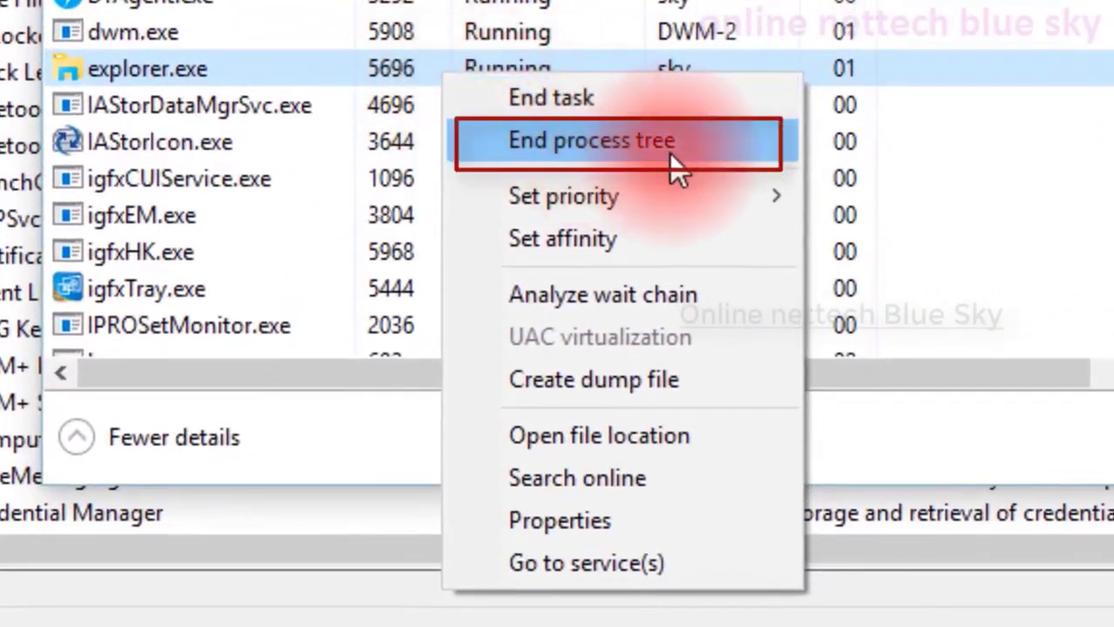
mouse_move(691, 193)
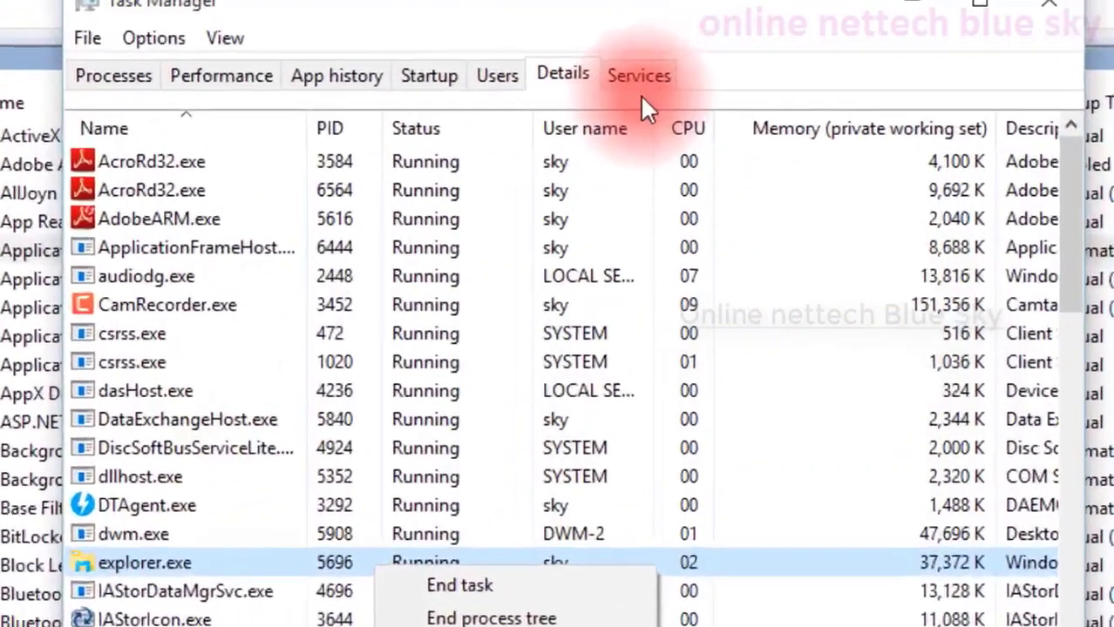
Step: Show the services list in Task Manager and move its window beside the names in the Services console
left_click(749, 47)
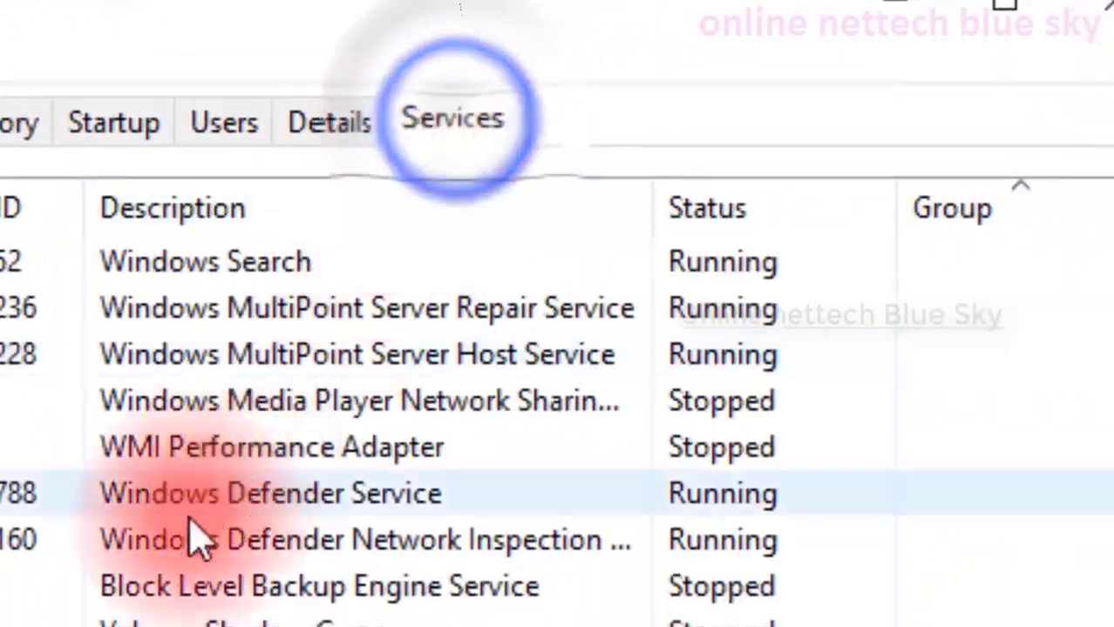
left_click(22, 623)
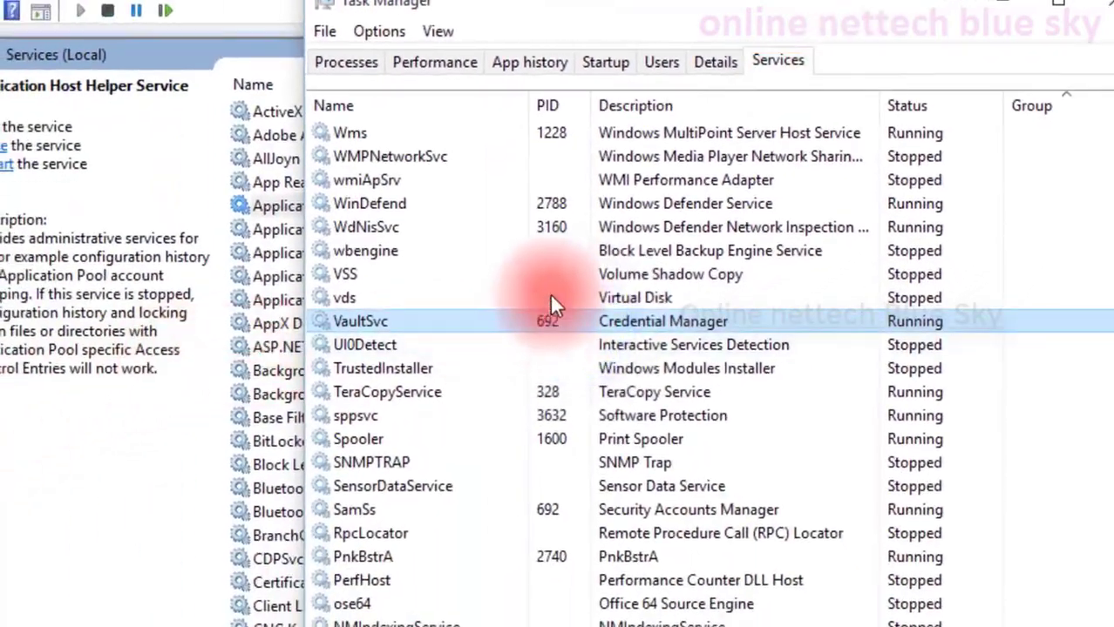
left_click_drag(647, 4, 854, 7)
scroll(785, 244, "up", 1)
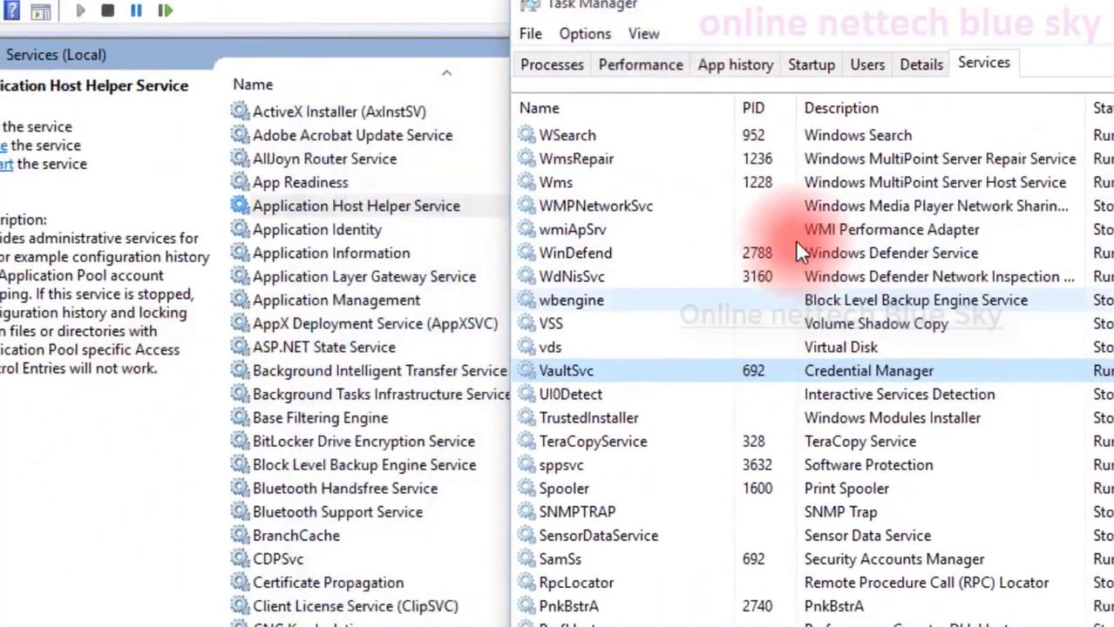
Step: Compare the Services console with Task Manager's services list and view the commands offered for WinDefend and wbengine
left_click(444, 203)
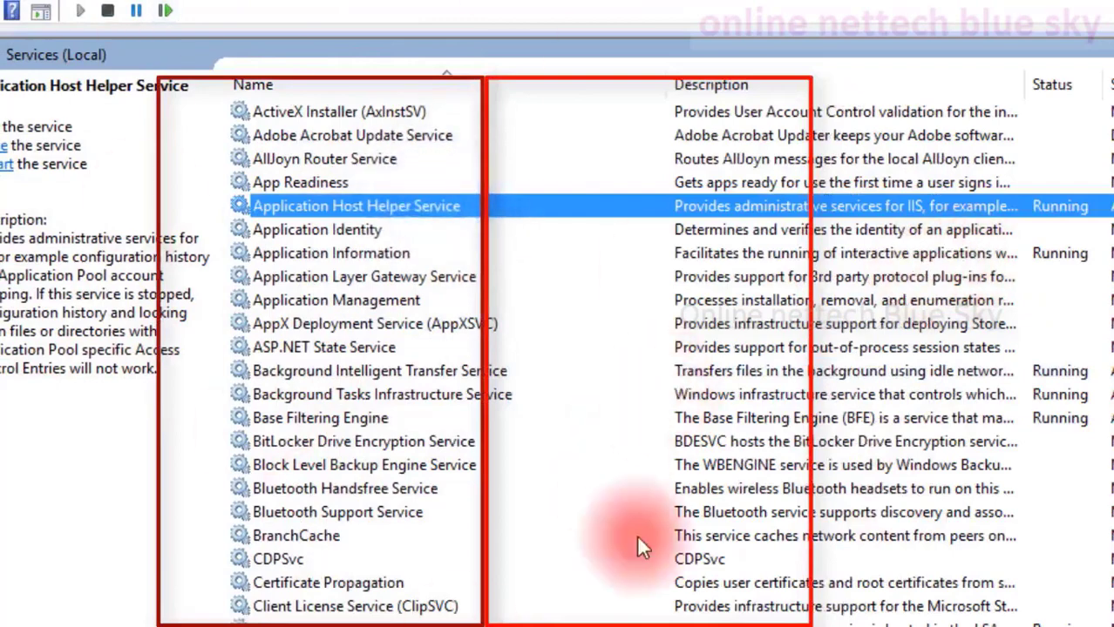
key("alt+Tab")
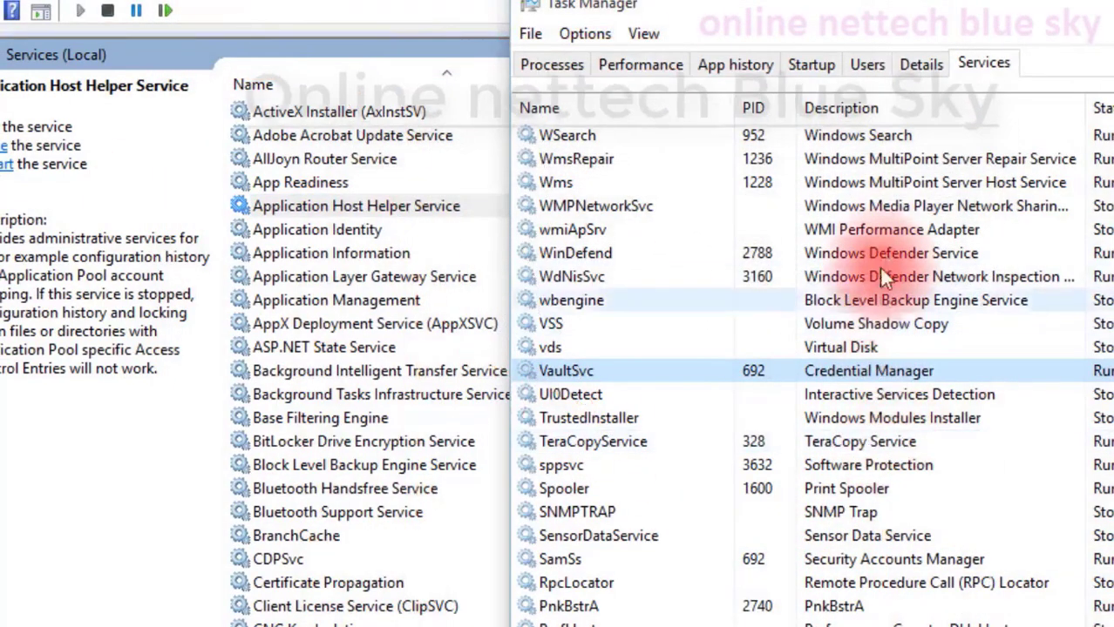
right_click(885, 253)
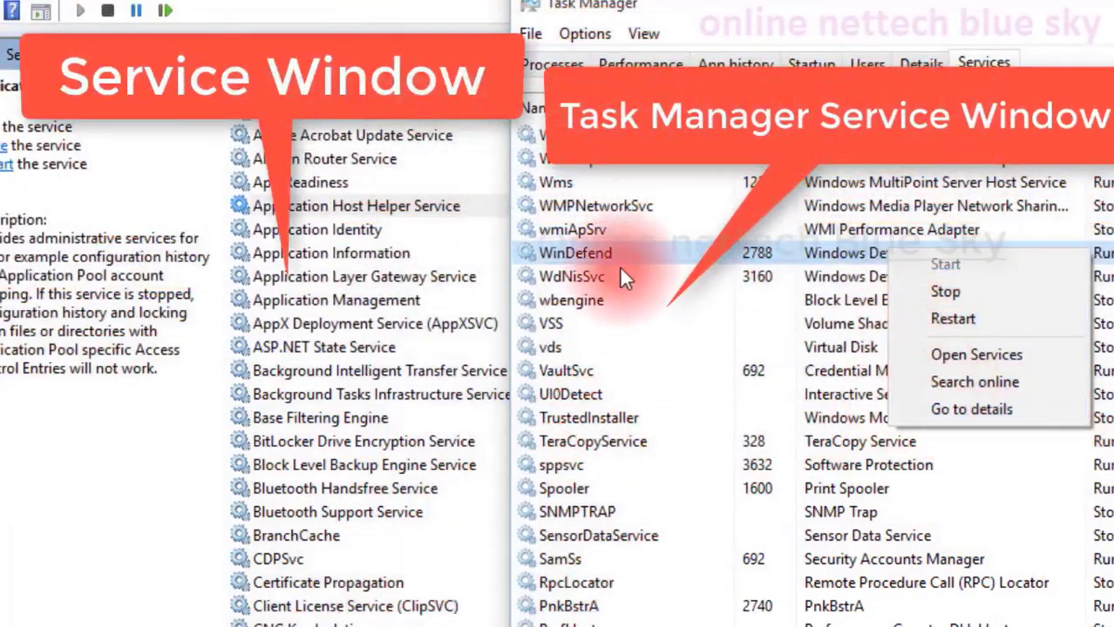
right_click(660, 302)
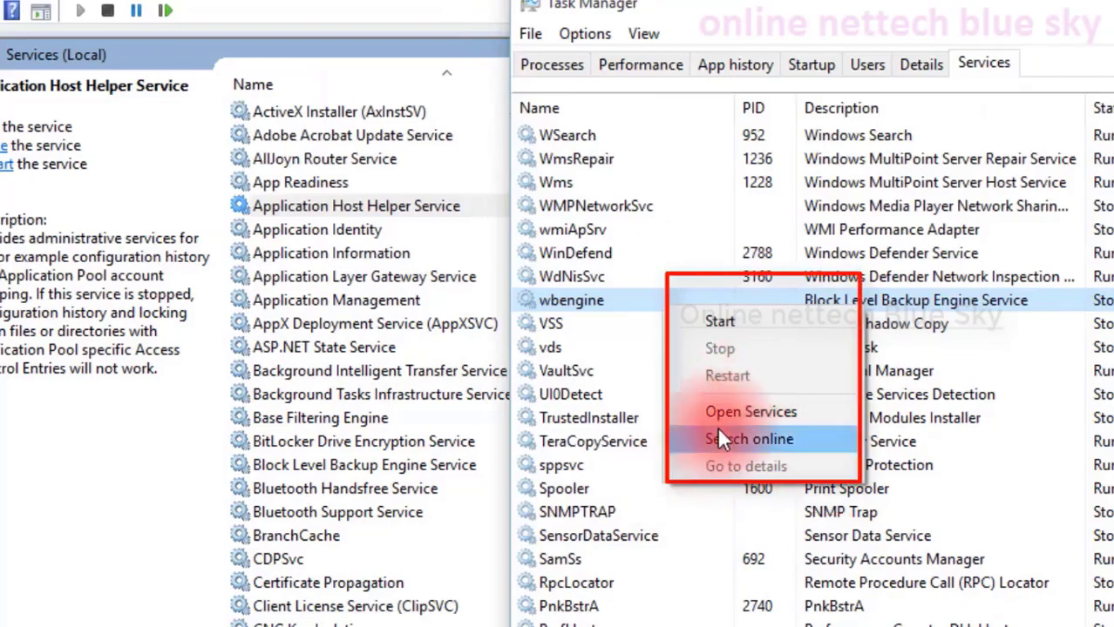
Step: Open the properties of Application Layer Gateway Service in the Services console
left_click(392, 272)
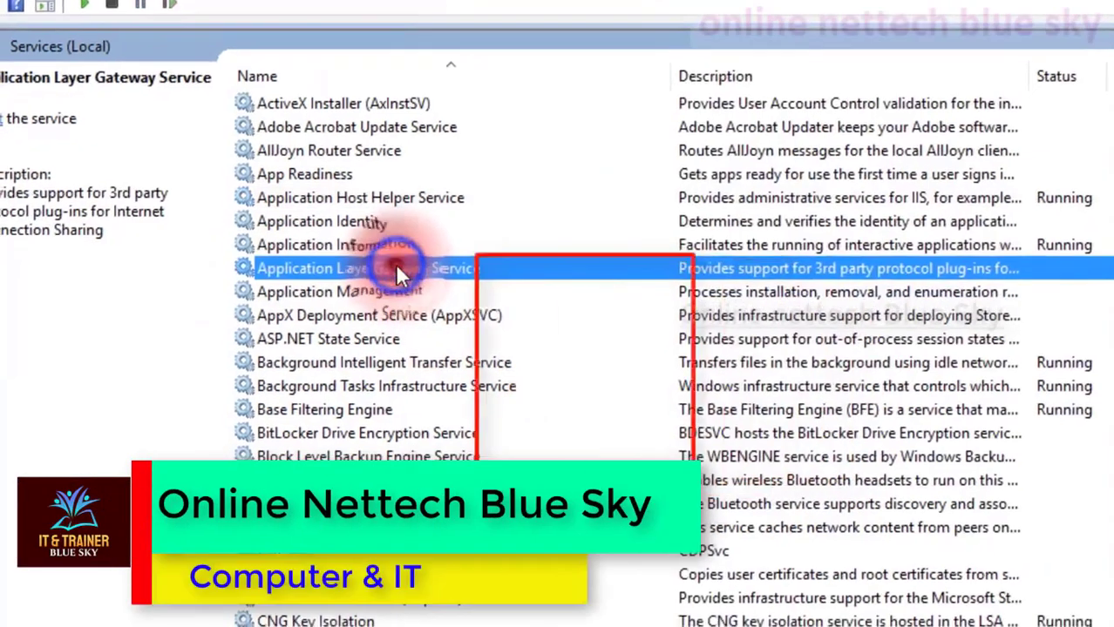
right_click(392, 273)
left_click(471, 493)
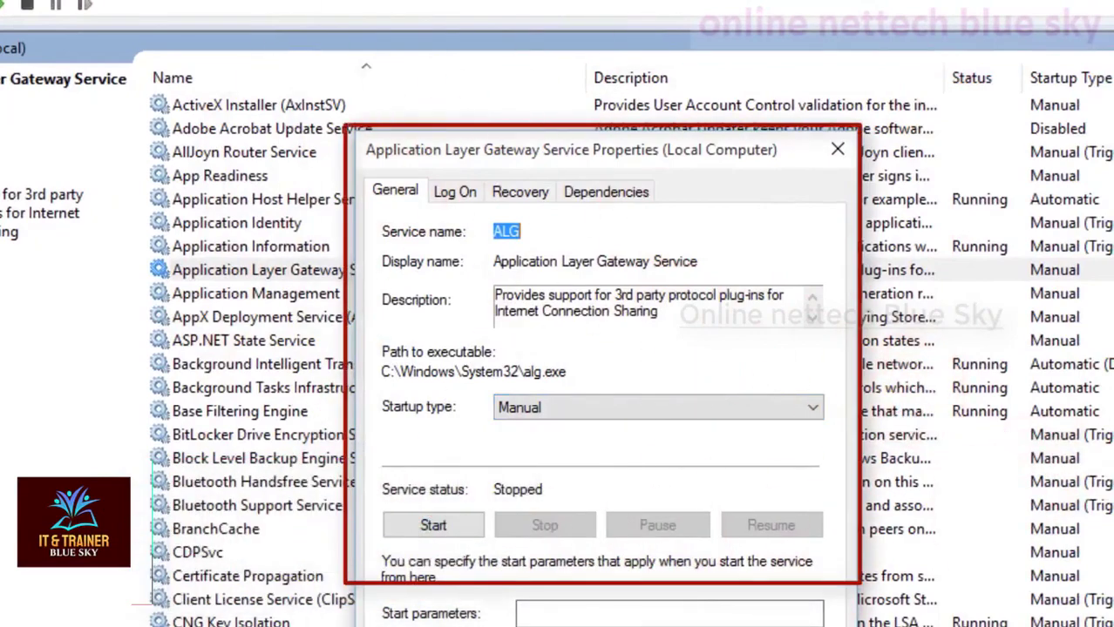
Step: Switch back to Task Manager and browse its services list, selecting entries from TeraCopyService to DiagTrack
key("alt+Tab")
left_click(767, 435)
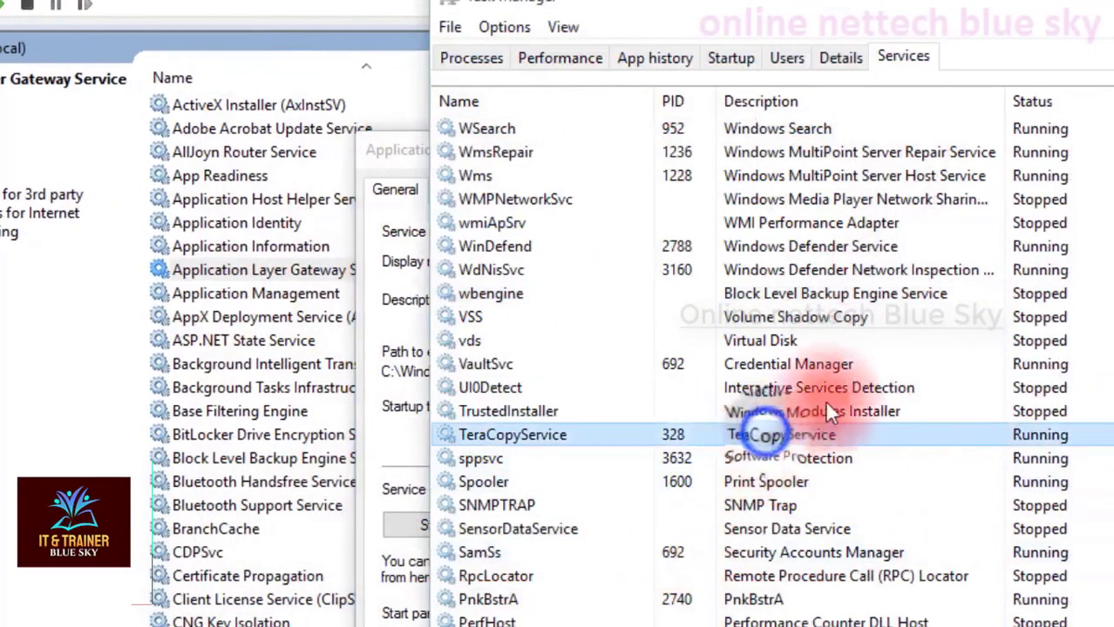
scroll(920, 262, "down", 20)
scroll(918, 258, "down", 20)
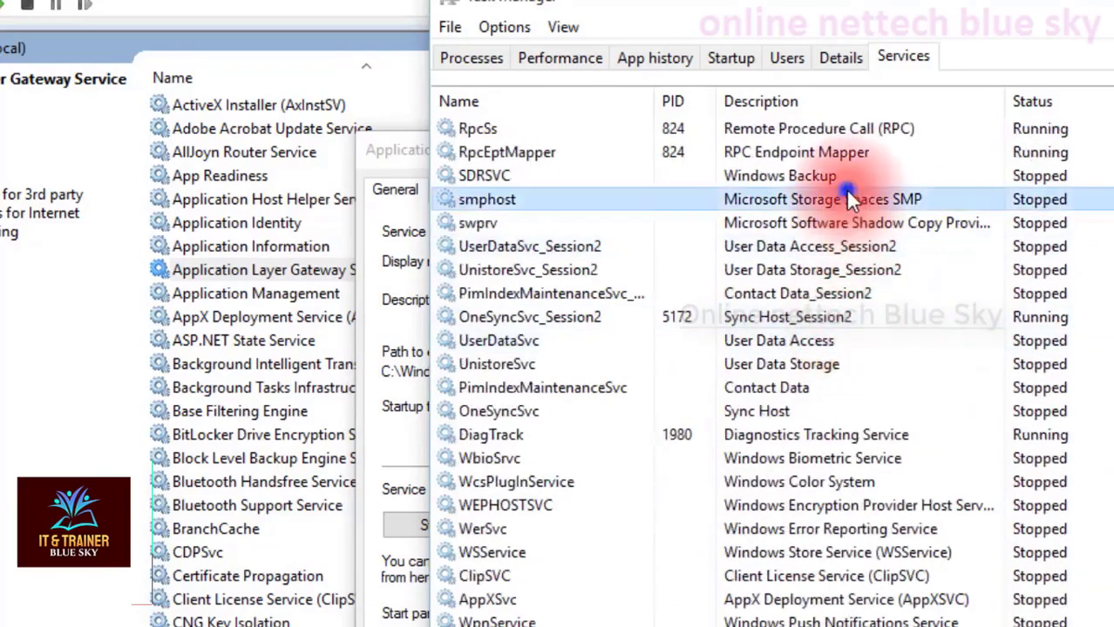
left_click(841, 248)
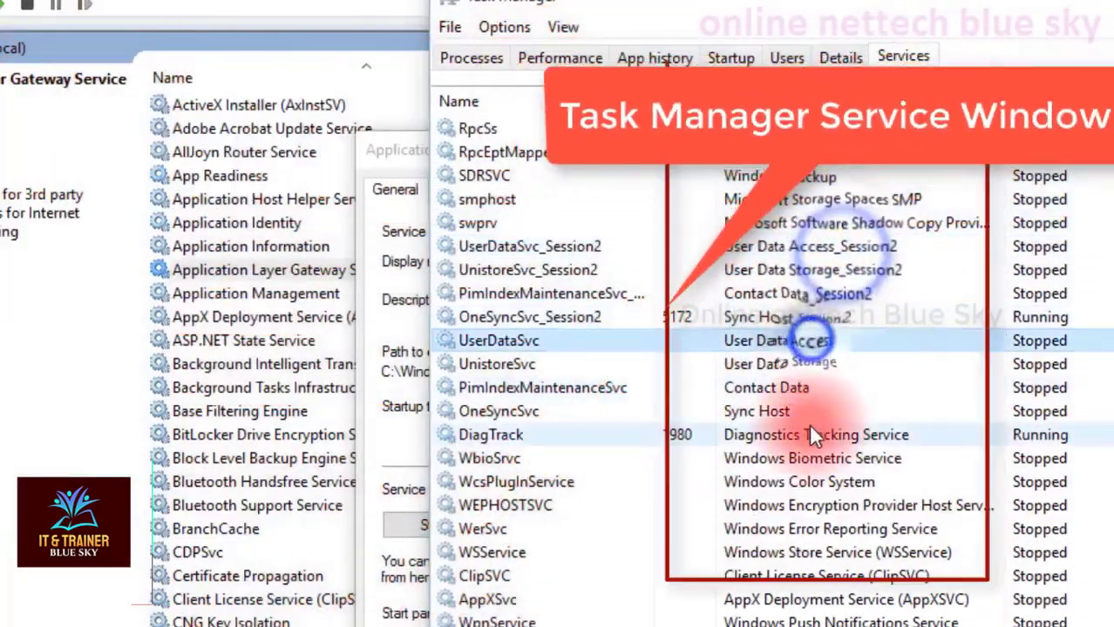
left_click(808, 427)
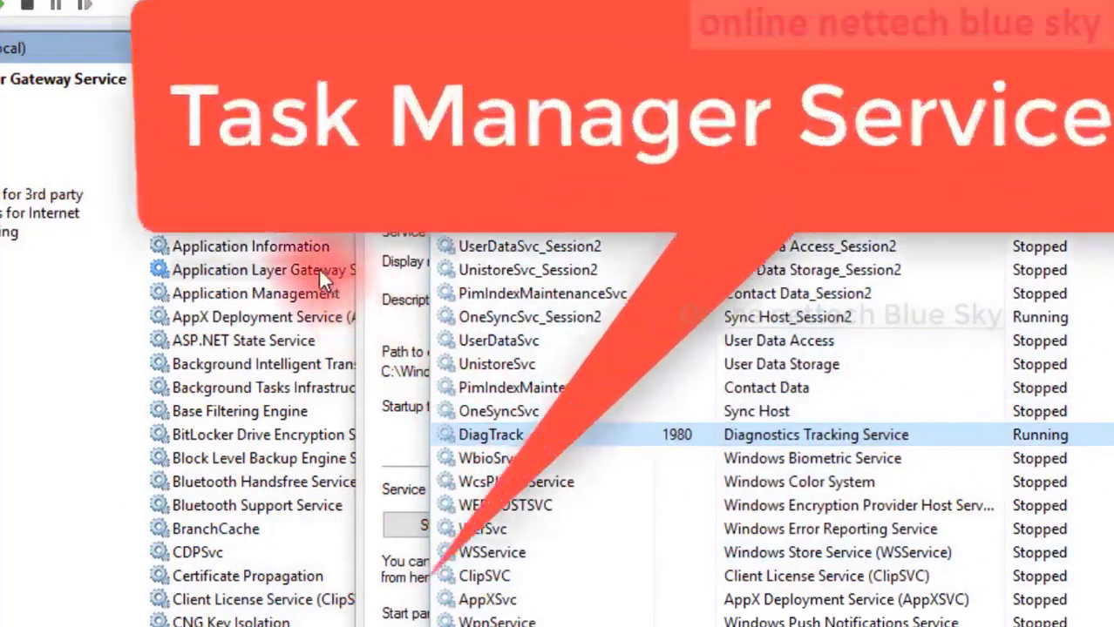
Step: Switch to the Services console and browse its services list down to the Windows entries
left_click(318, 268)
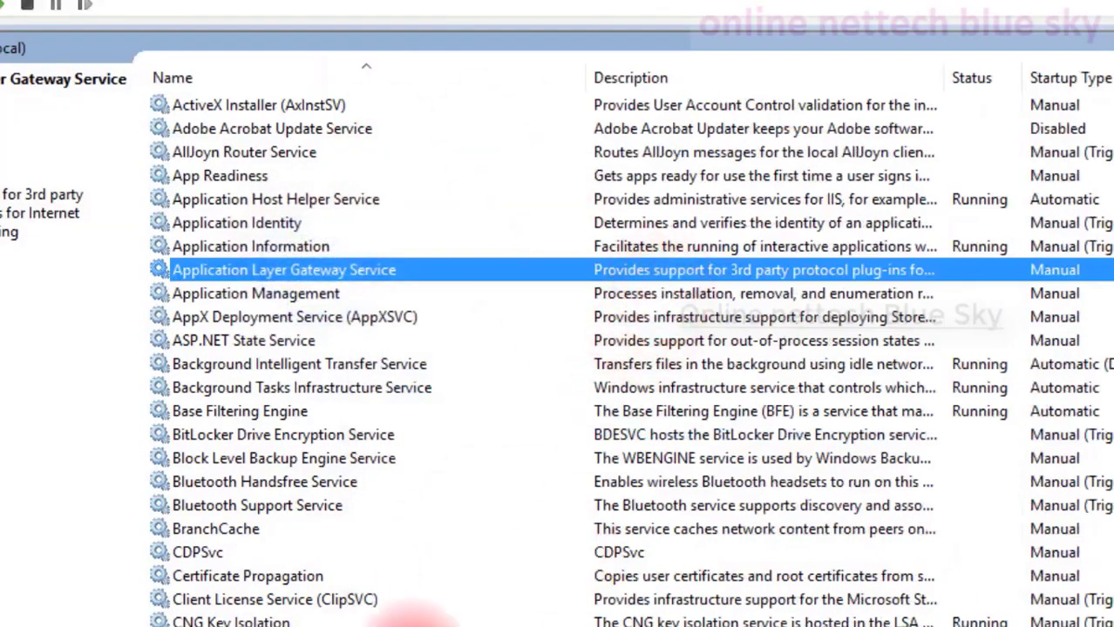
scroll(454, 389, "down", 20)
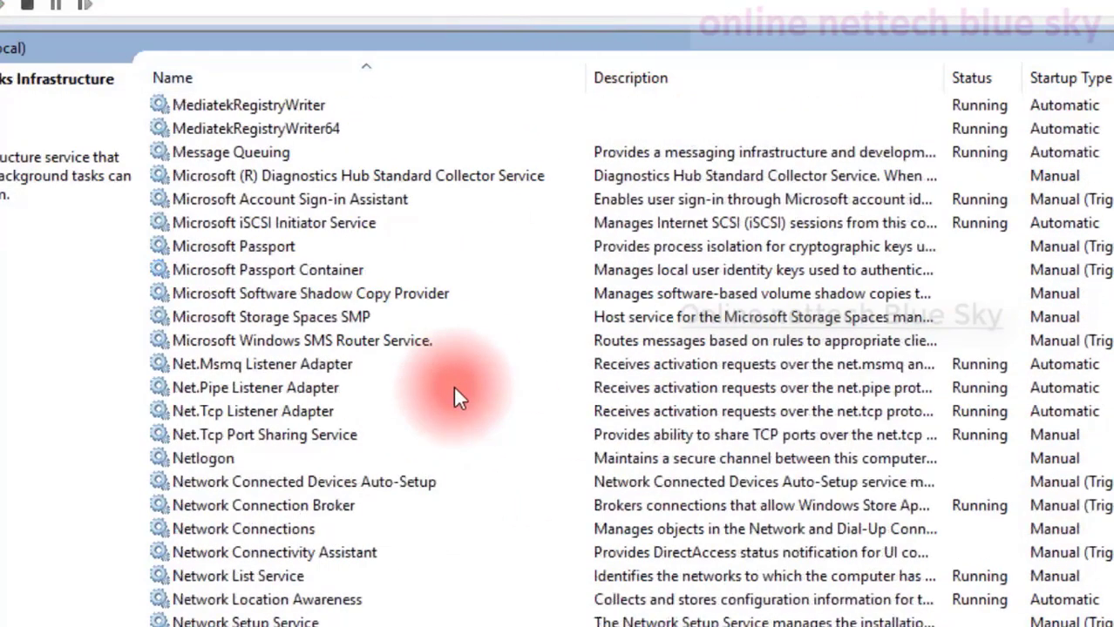
scroll(459, 397, "down", 19)
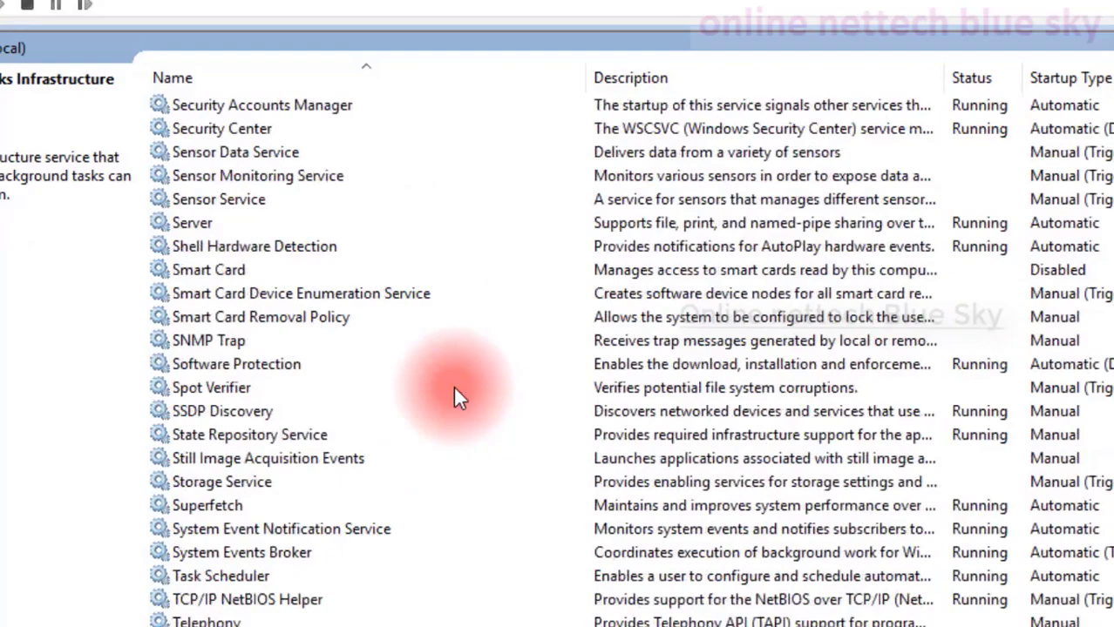
scroll(459, 394, "up", 3)
scroll(479, 410, "down", 19)
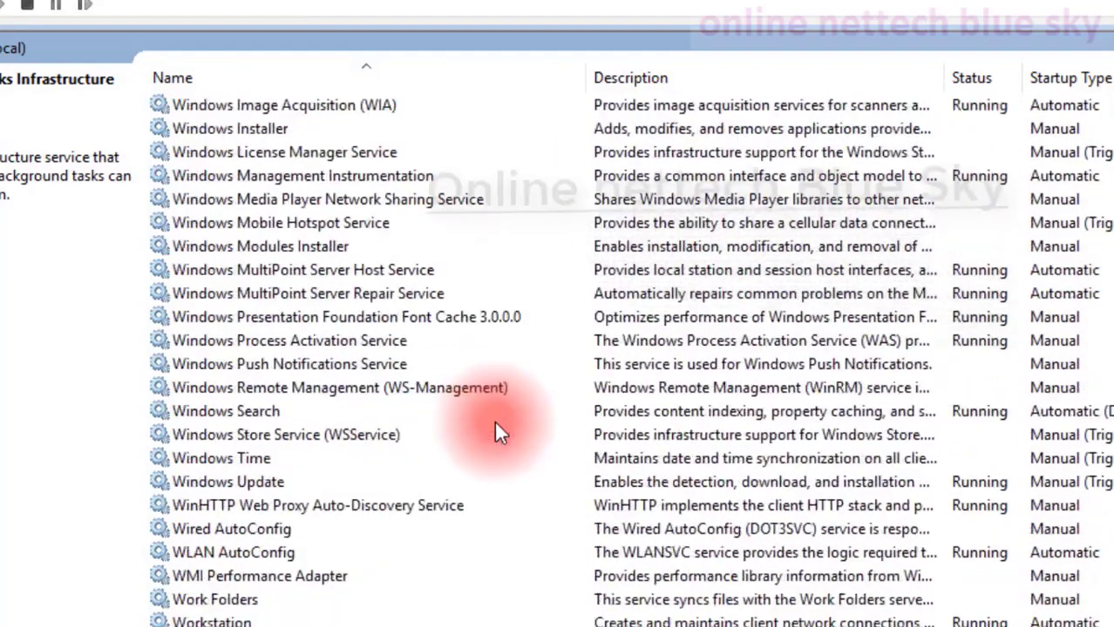
Step: Switch back to Task Manager, browse up its services list and select WmsRepair
key("alt+Tab")
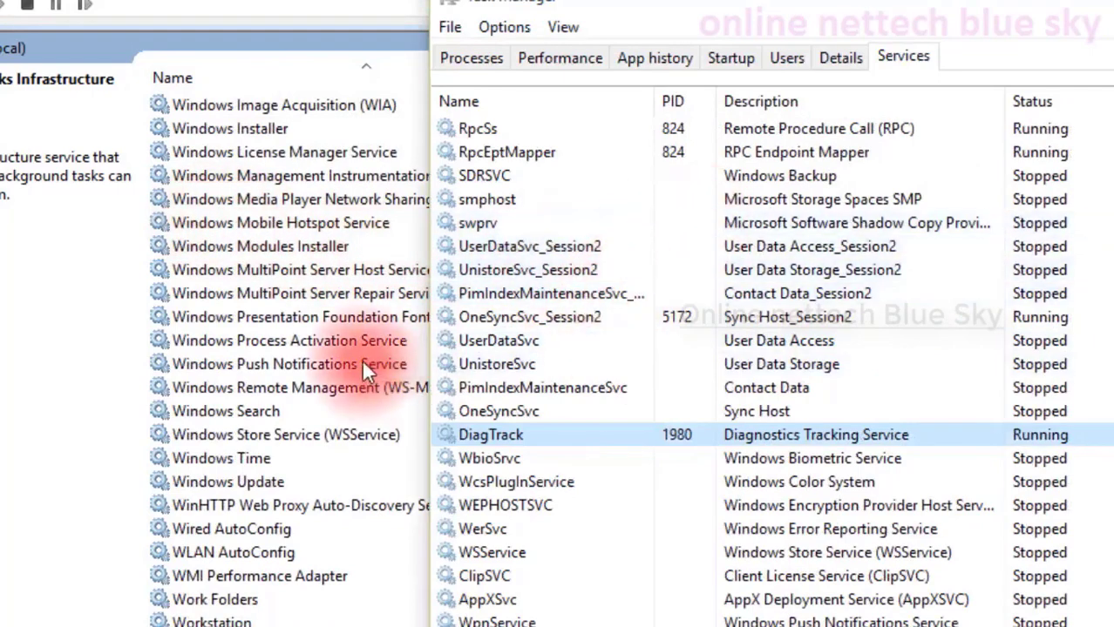
scroll(710, 400, "up", 15)
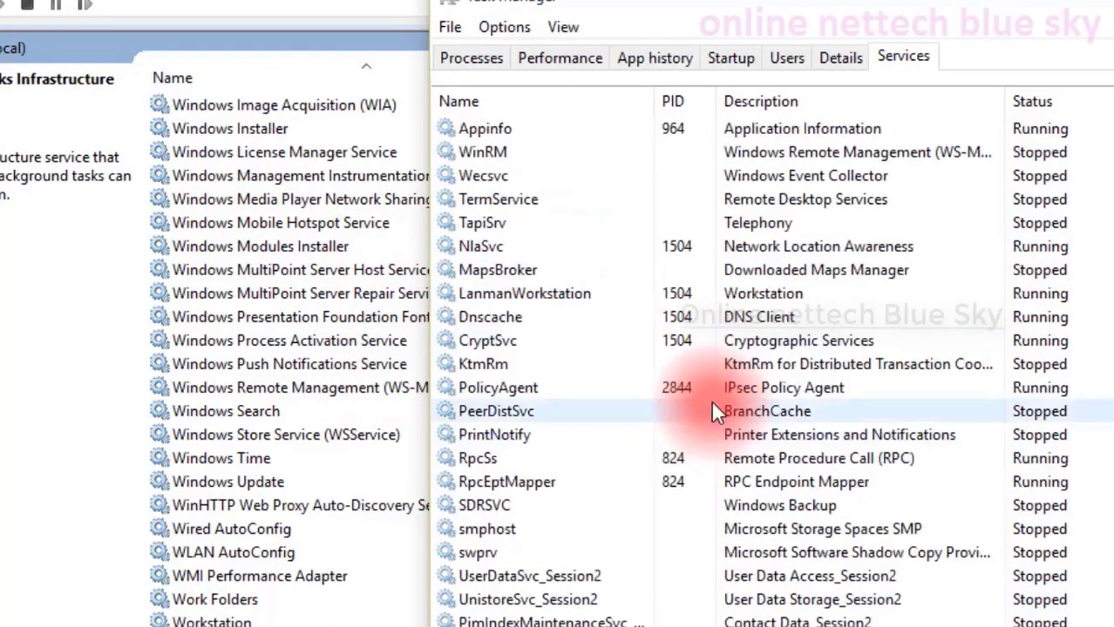
scroll(710, 400, "up", 15)
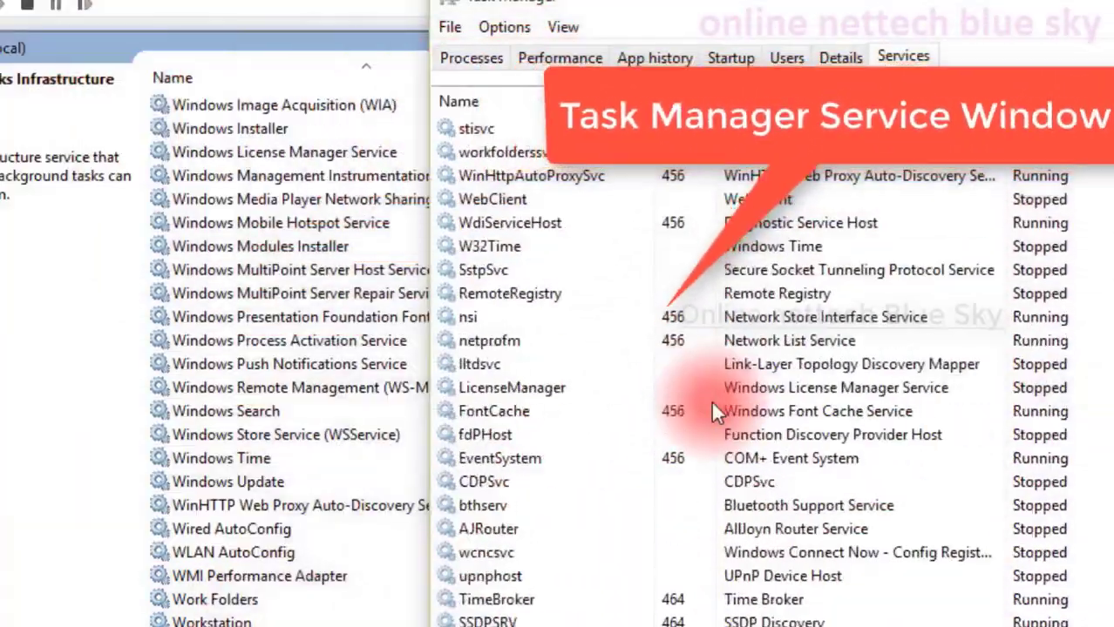
scroll(710, 399, "up", 4)
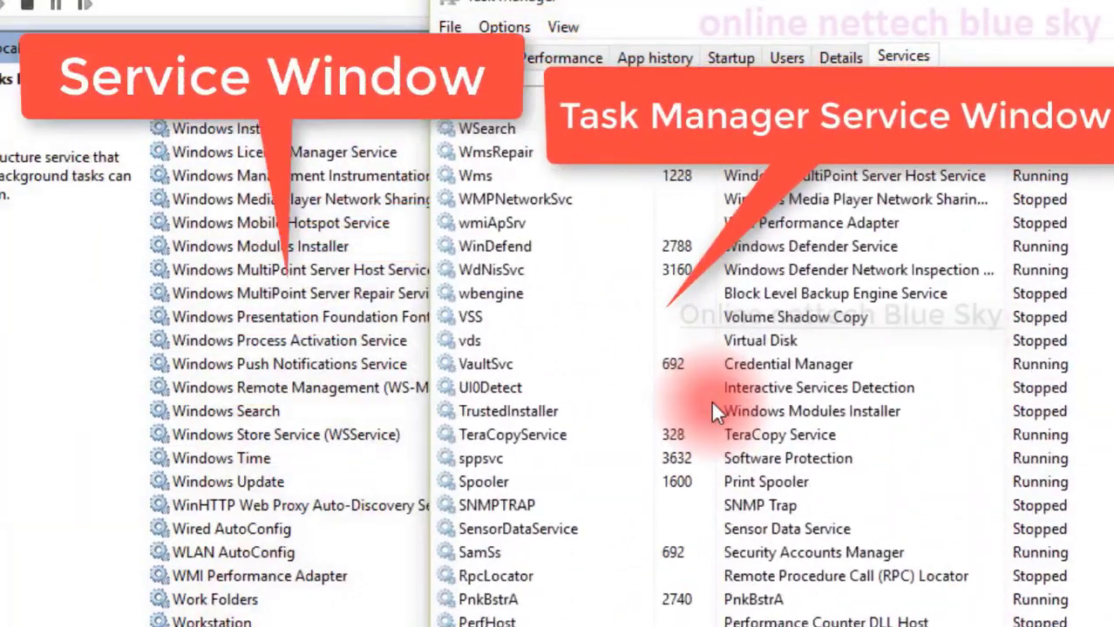
left_click(688, 296)
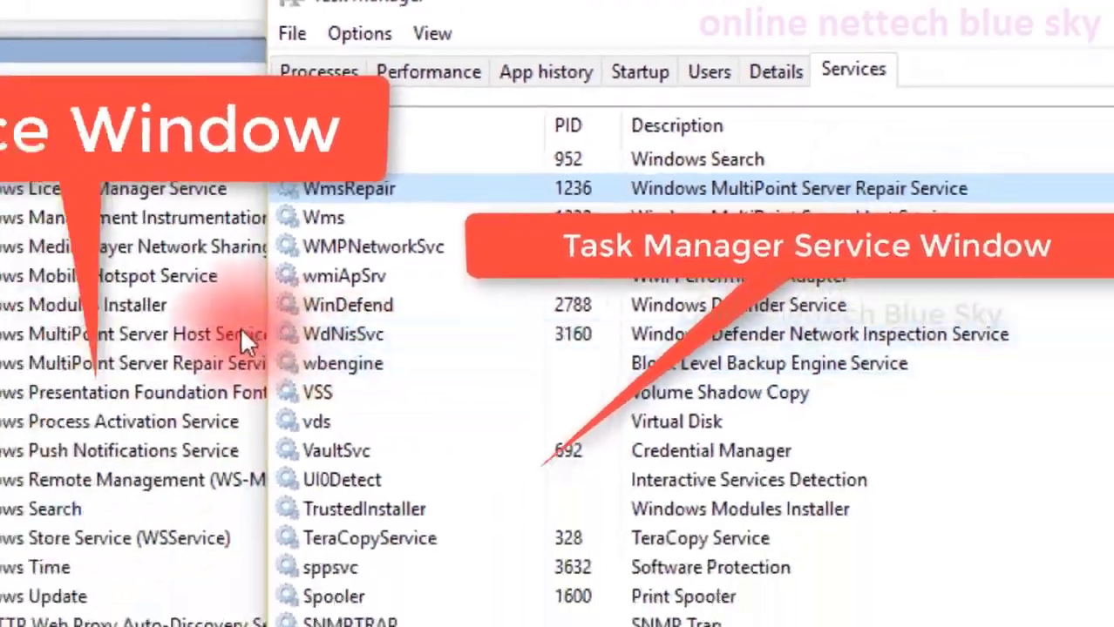
Step: Select Windows MultiPoint Server Host Service in the Services console and review the full list of service names
left_click(241, 330)
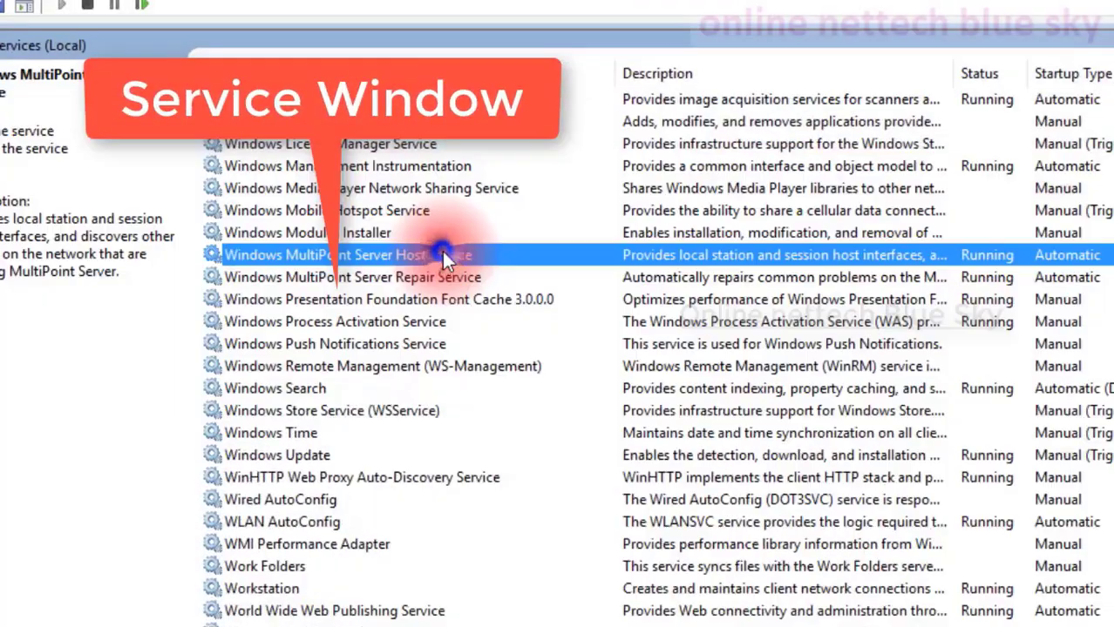
scroll(457, 254, "up", 20)
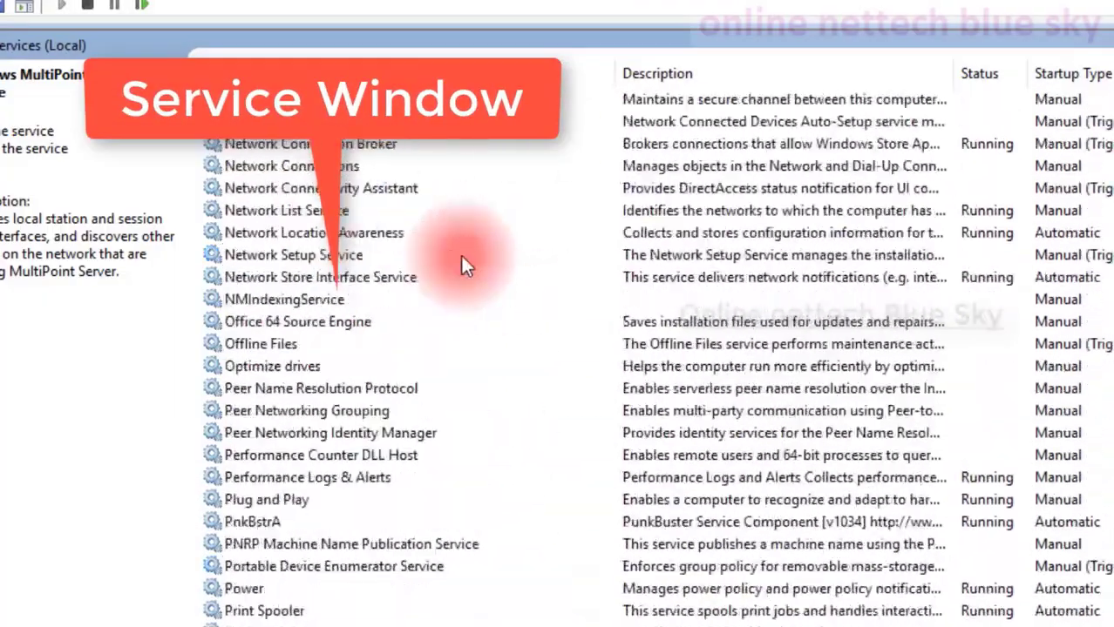
scroll(460, 254, "up", 20)
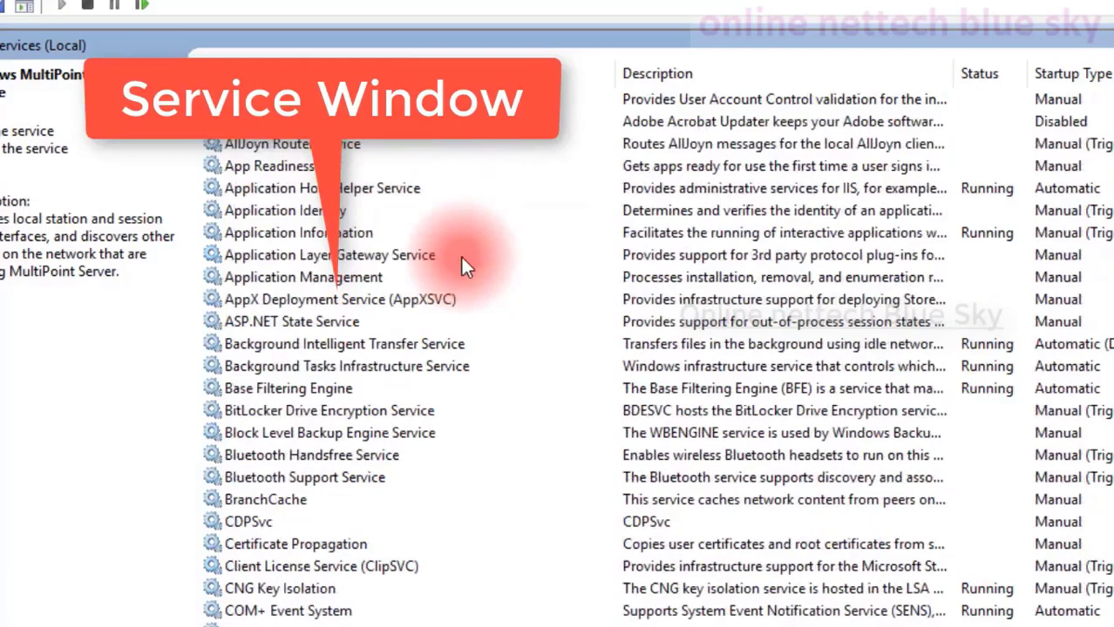
scroll(460, 254, "down", 20)
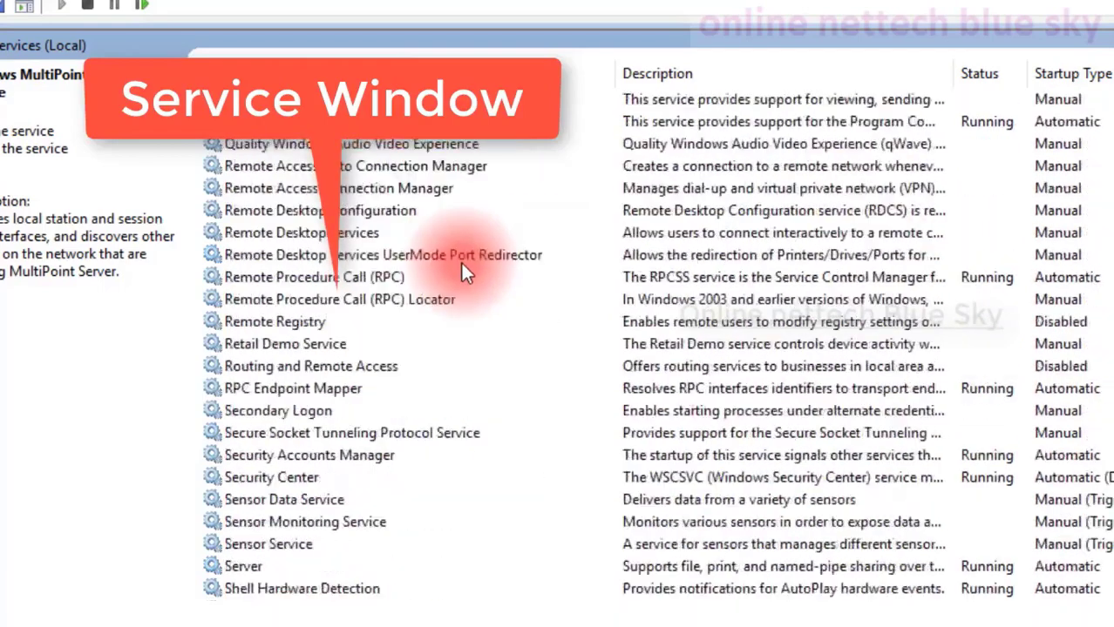
scroll(460, 260, "down", 20)
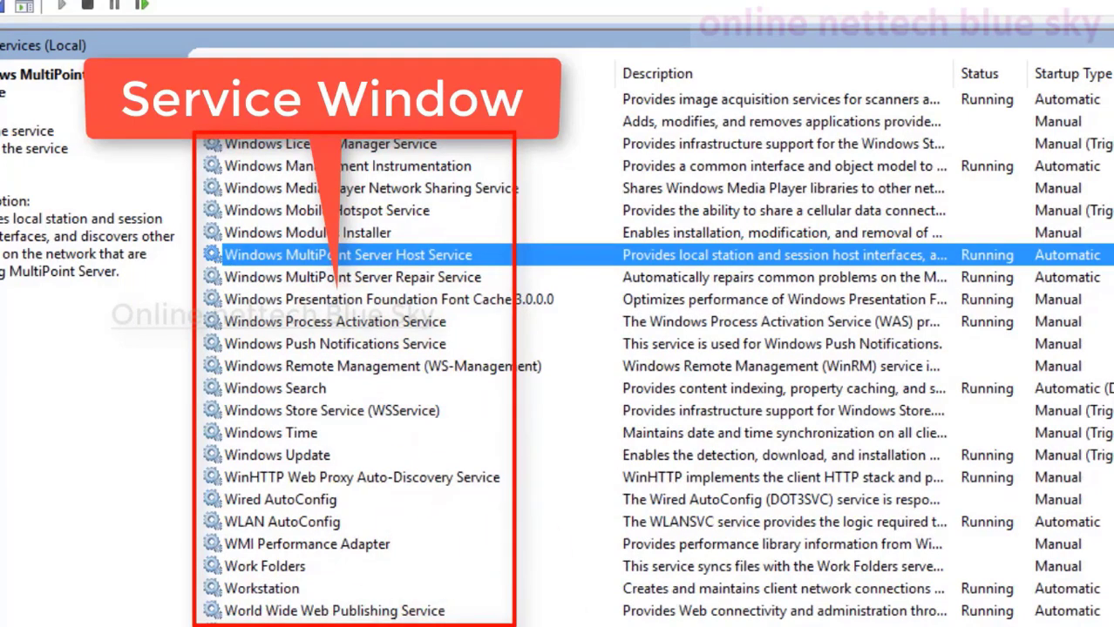
Step: Open the Services console from the WmsRepair entry in Task Manager and maximize its window
key("alt+Tab")
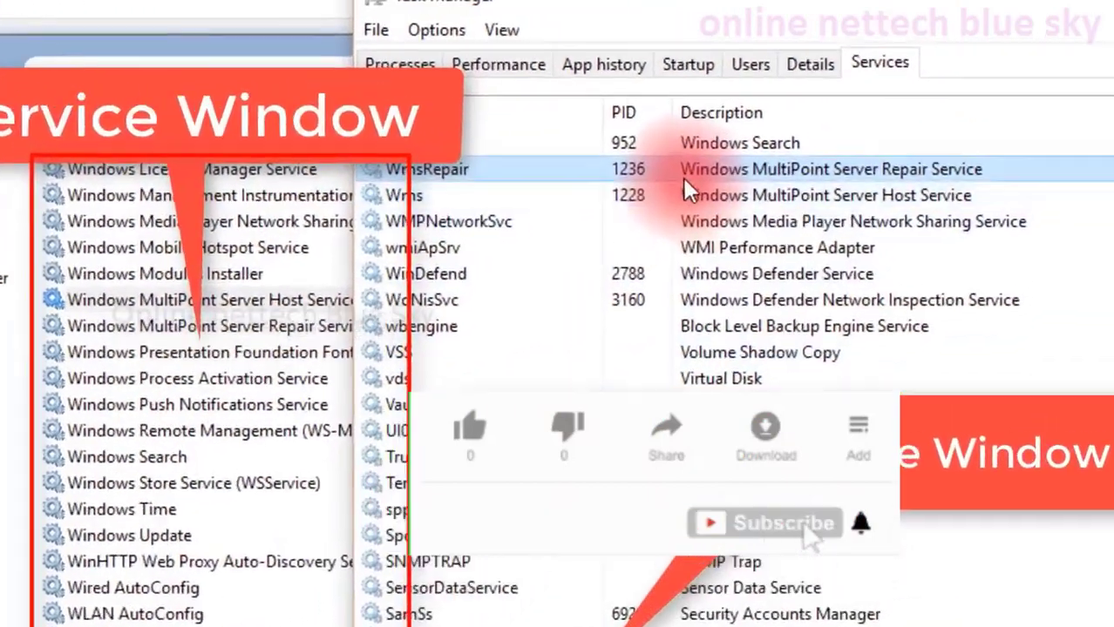
right_click(747, 149)
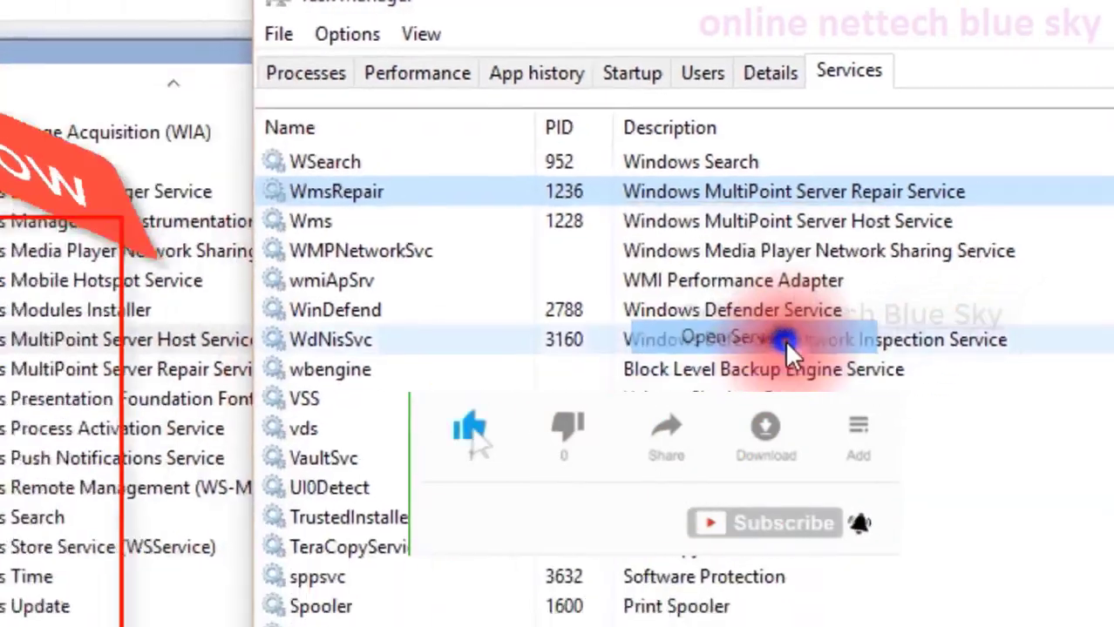
left_click(702, 424)
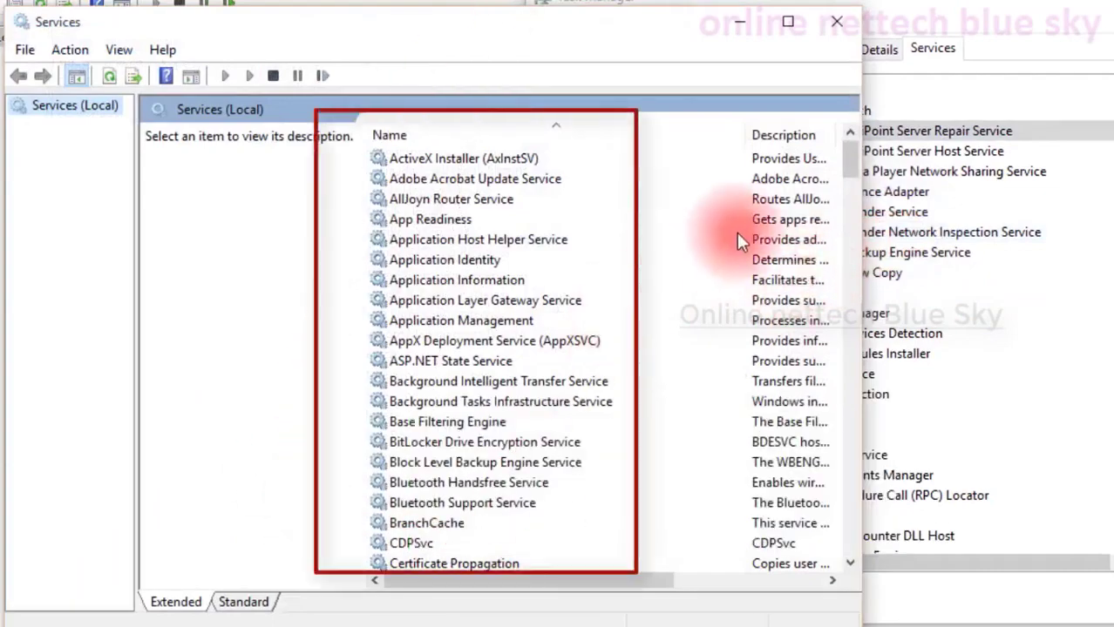
left_click(790, 23)
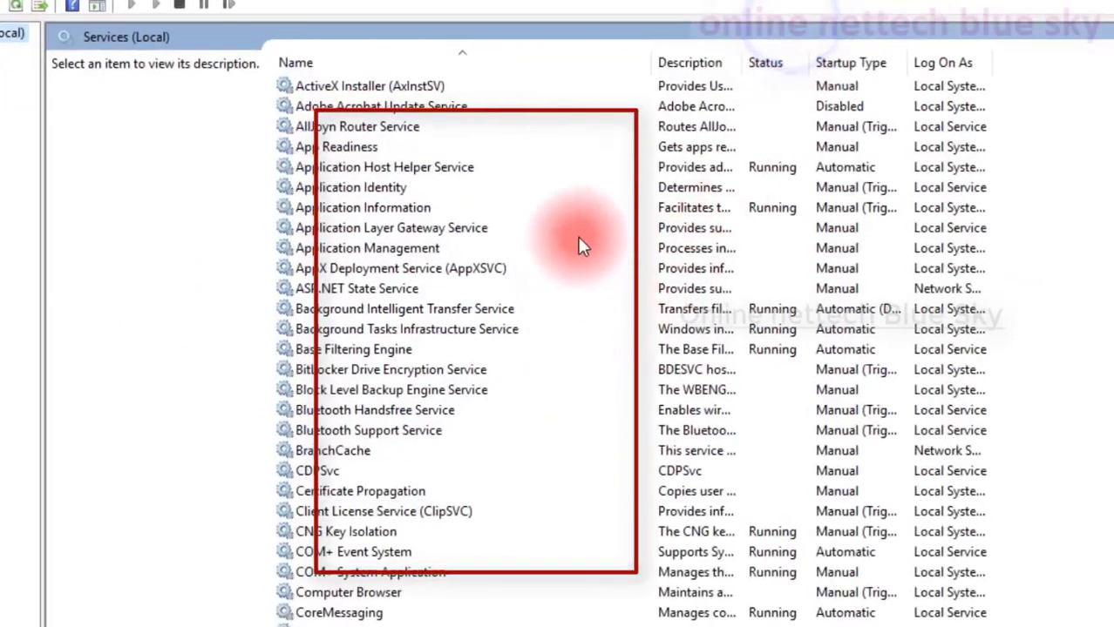
Step: Browse the opened Services console, examining the services' status, startup type and log-on account
scroll(582, 247, "down", 20)
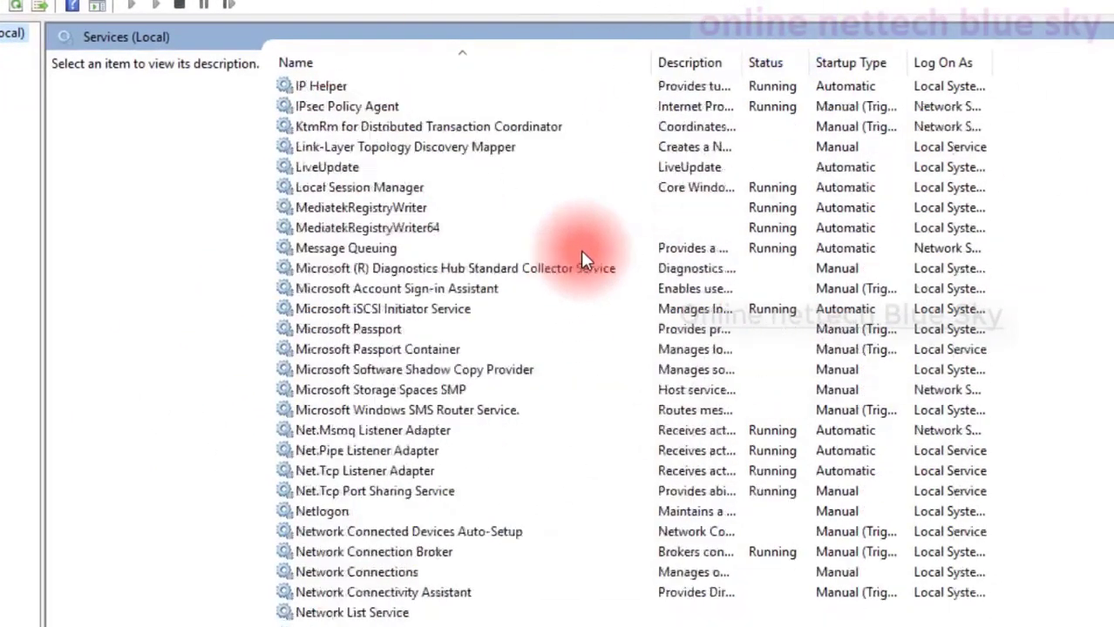
scroll(581, 251, "down", 20)
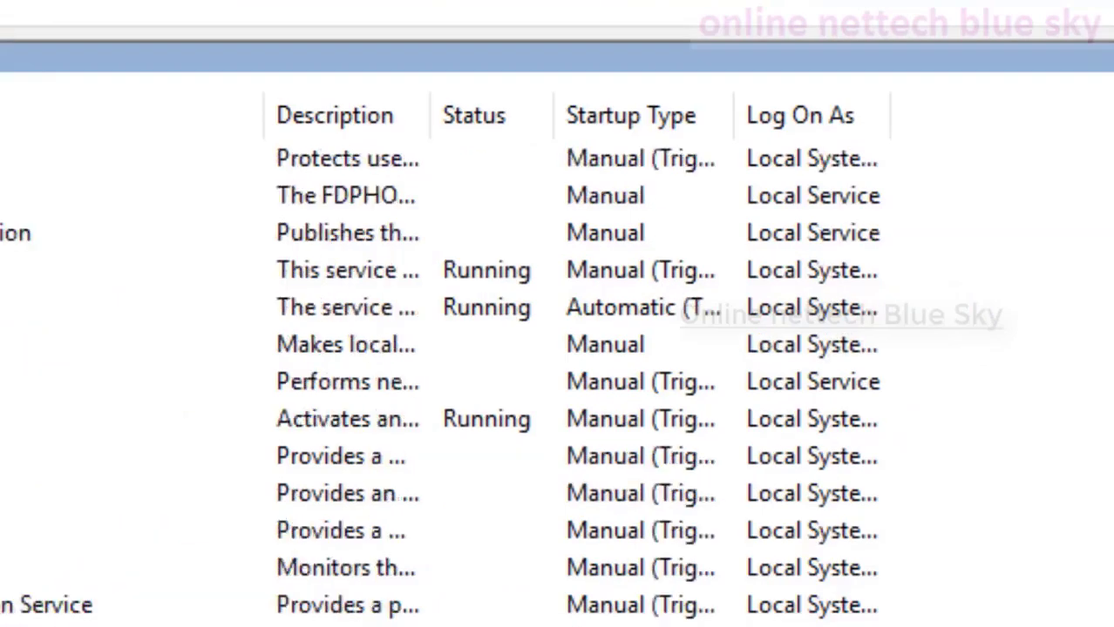
scroll(558, 349, "down", 8)
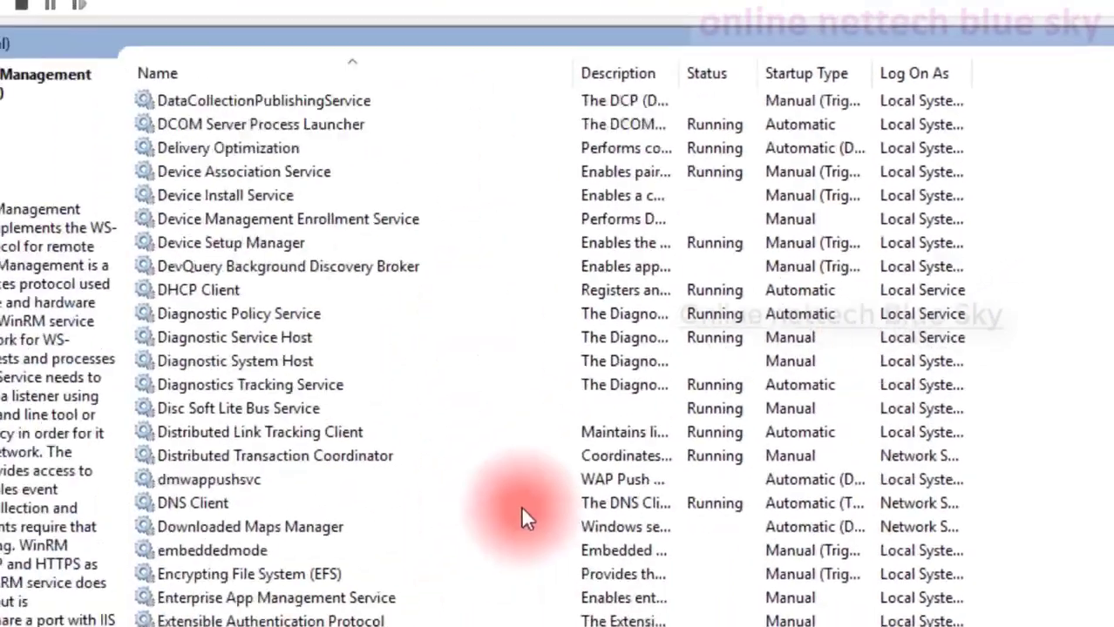
scroll(621, 427, "up", 10)
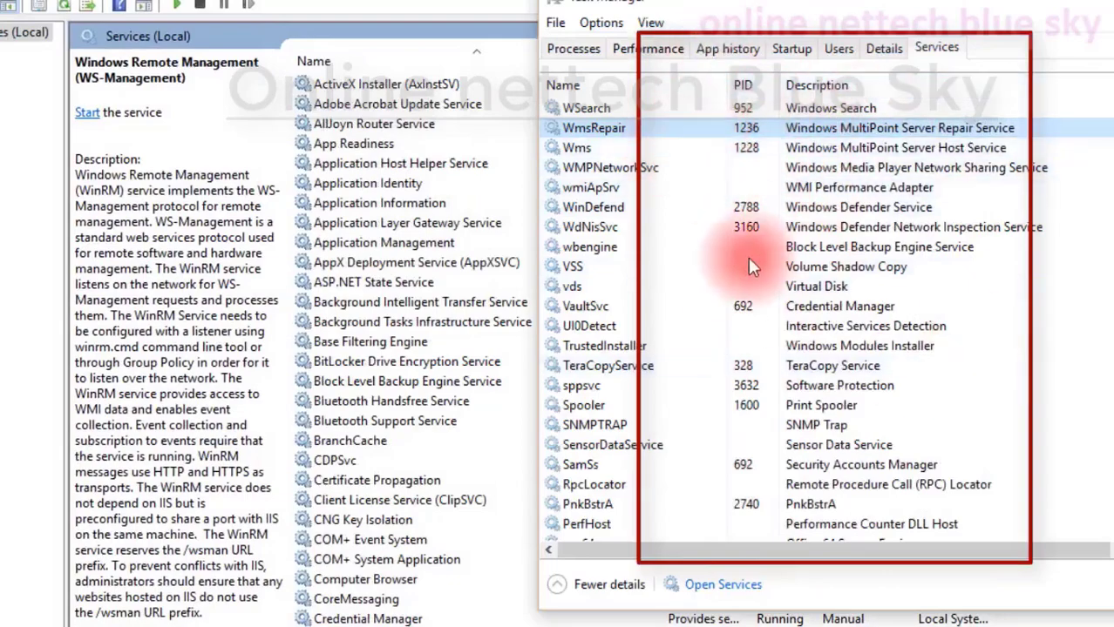
Step: Go from the WmsRepair service in Task Manager to the details of its process
scroll(737, 217, "down", 10)
scroll(737, 212, "up", 9)
scroll(737, 213, "up", 2)
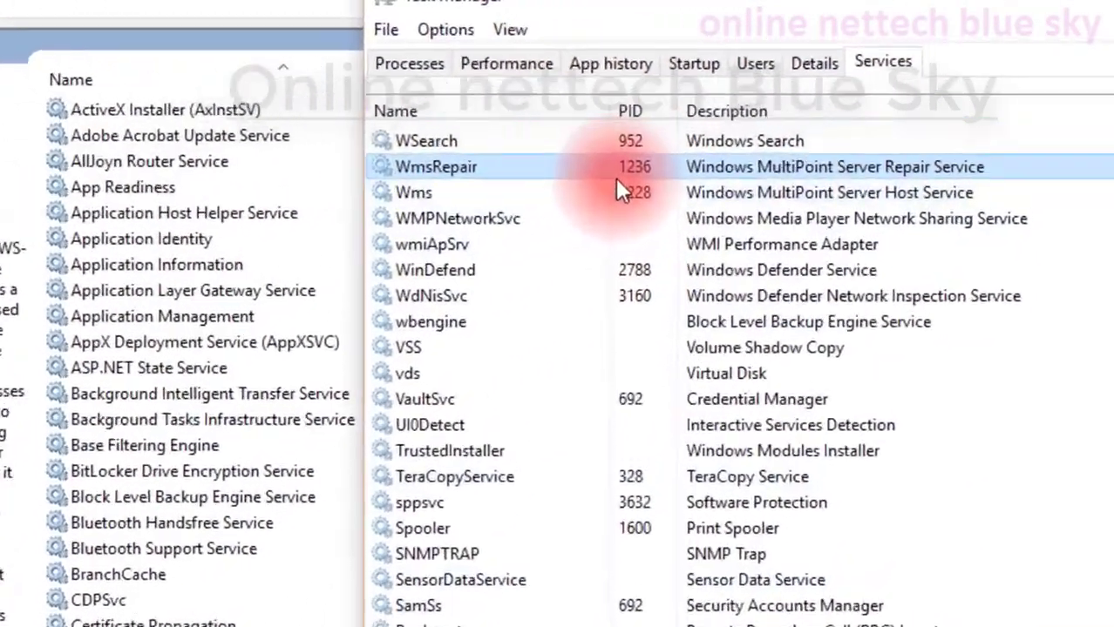
left_click(732, 134)
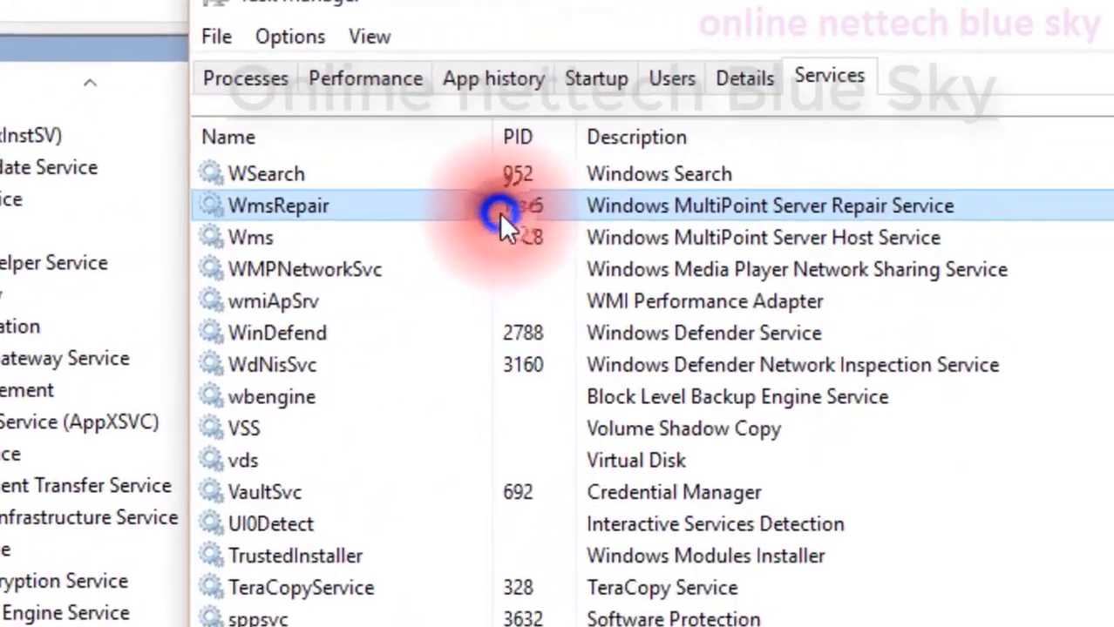
right_click(716, 202)
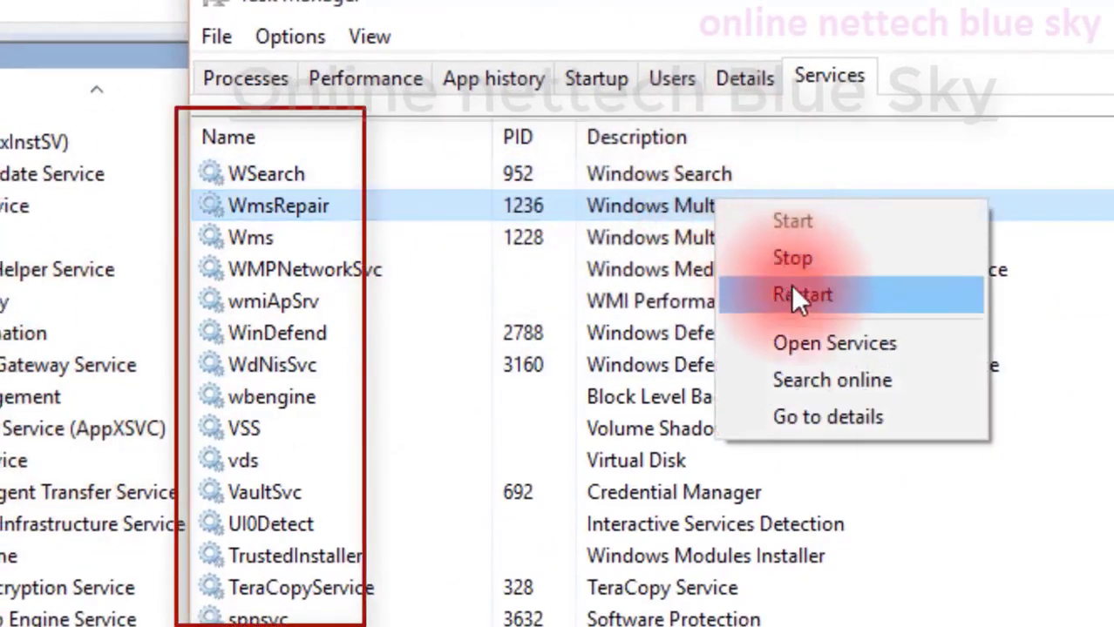
left_click(900, 416)
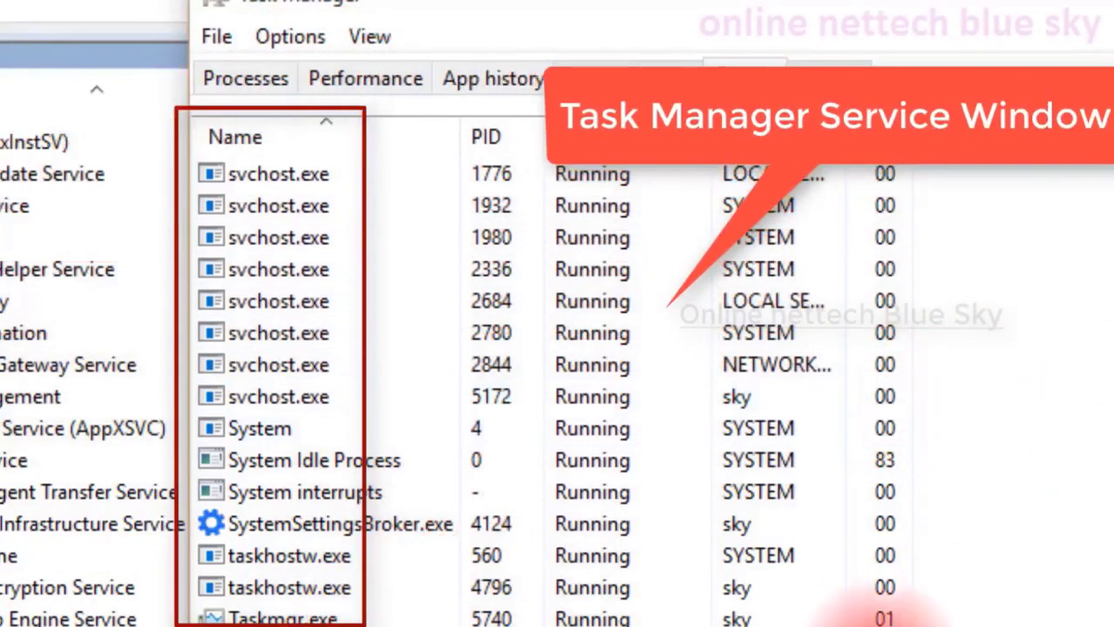
Step: View the commands offered for the WmsRepair process and go back to its related service
scroll(898, 619, "down", 1)
right_click(742, 626)
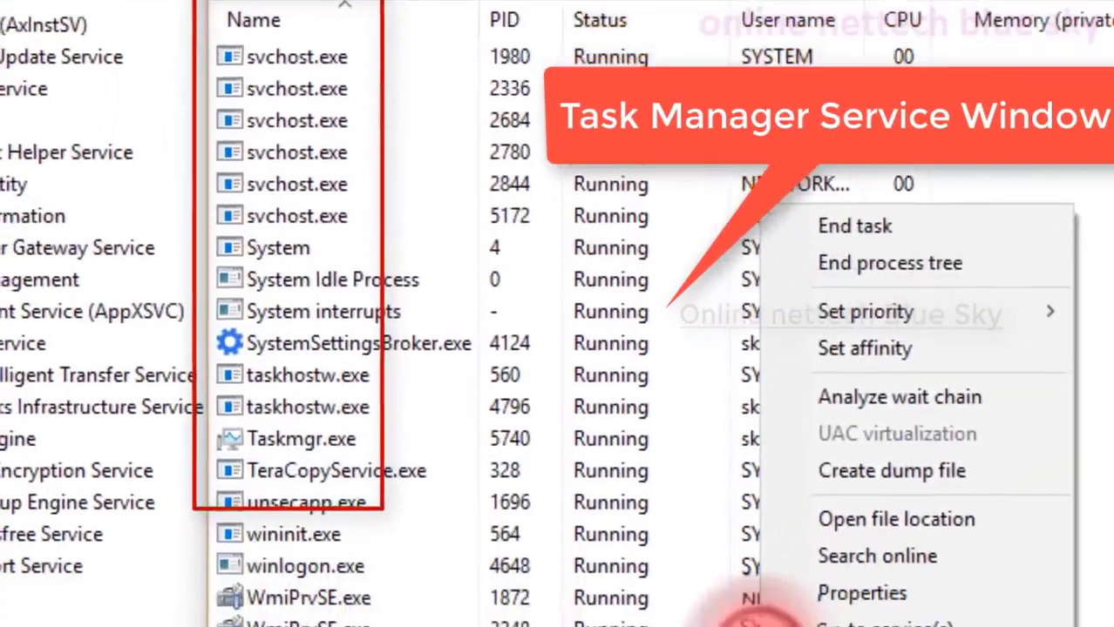
left_click(821, 579)
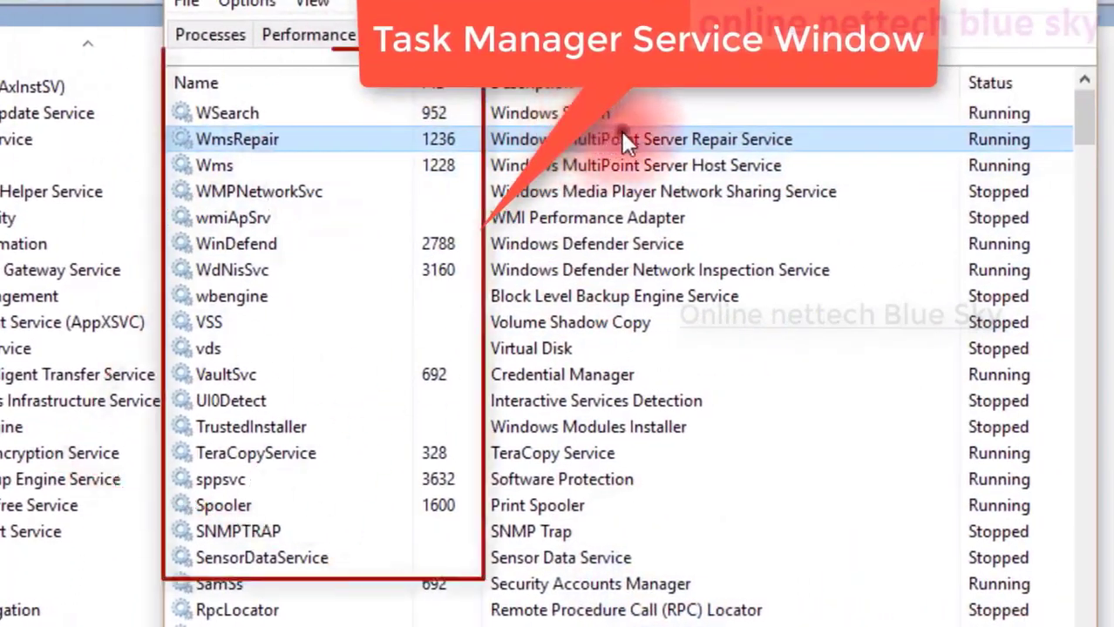
Step: Open the Services console again from WmsRepair in Task Manager, browse its list and close that console window
right_click(640, 131)
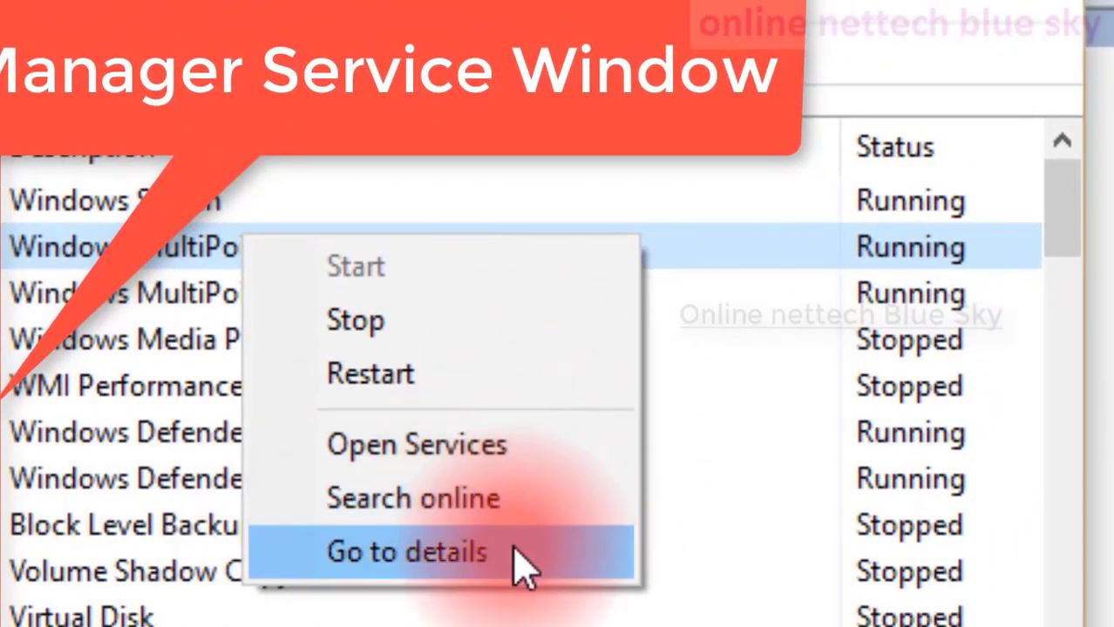
left_click(527, 460)
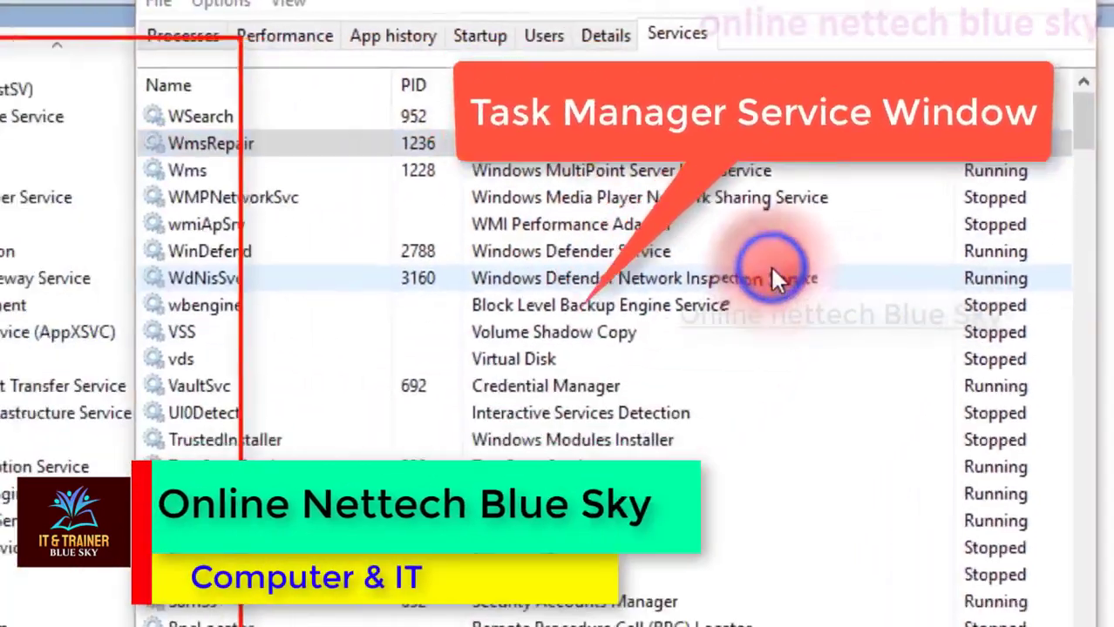
scroll(237, 370, "down", 6)
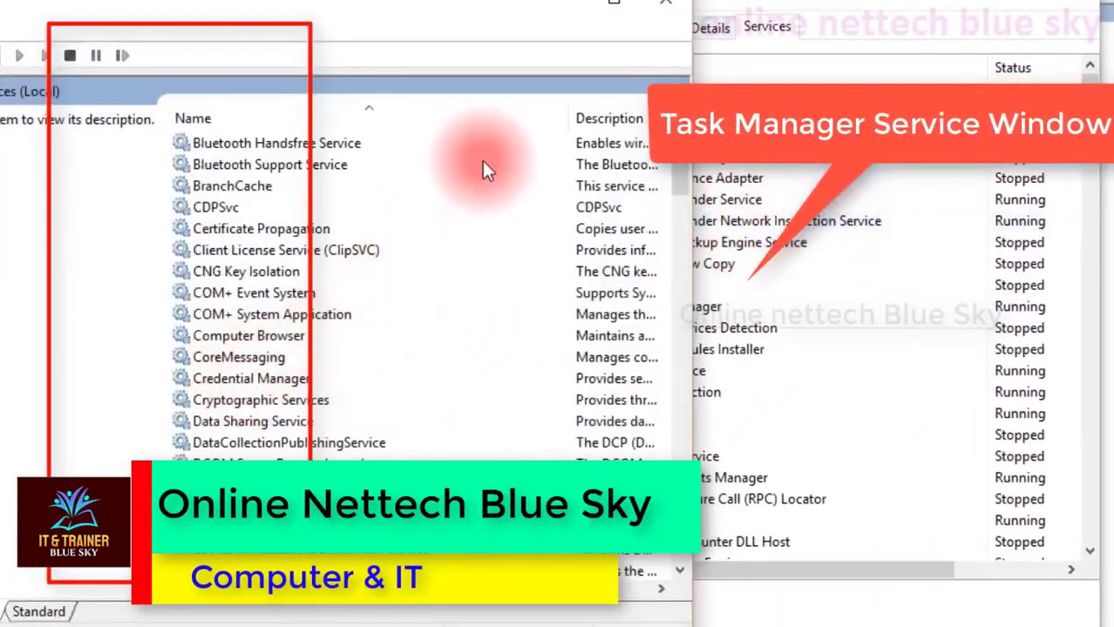
left_click(661, 12)
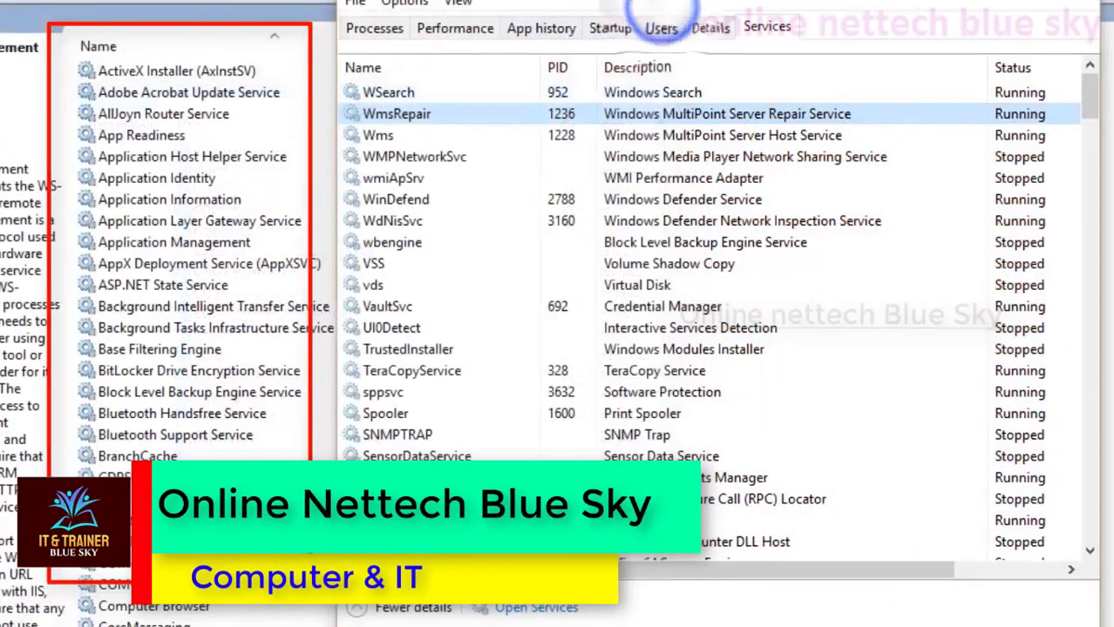
Step: Compare the Services console list with Task Manager once more, then close Task Manager and return to the start of the console's list
scroll(322, 324, "down", 10)
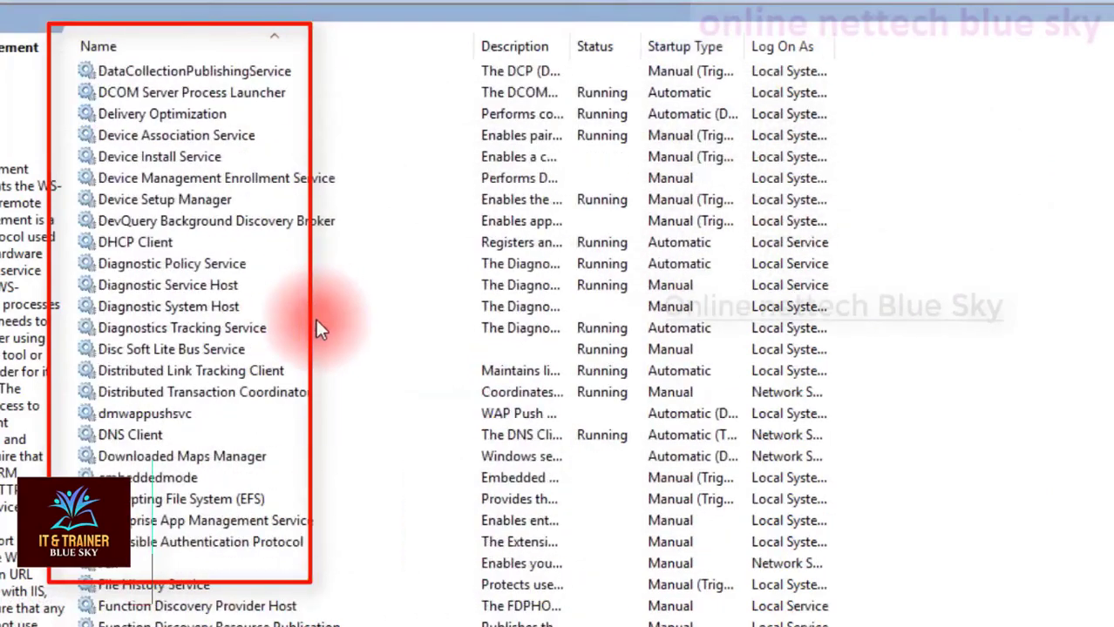
key("alt+Tab")
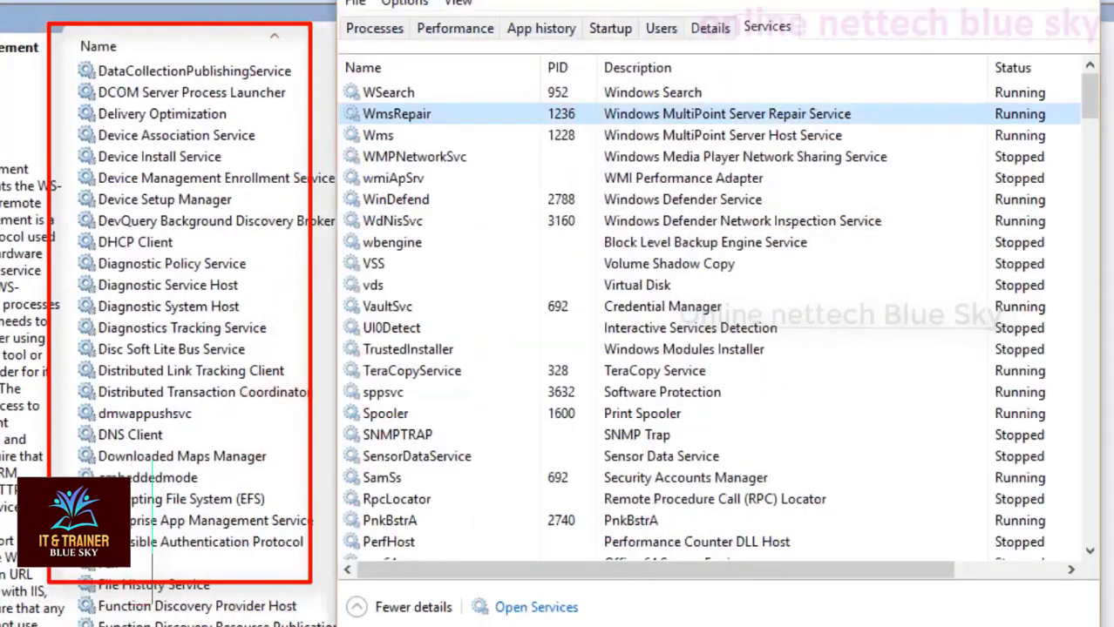
left_click(1084, 3)
scroll(611, 431, "up", 10)
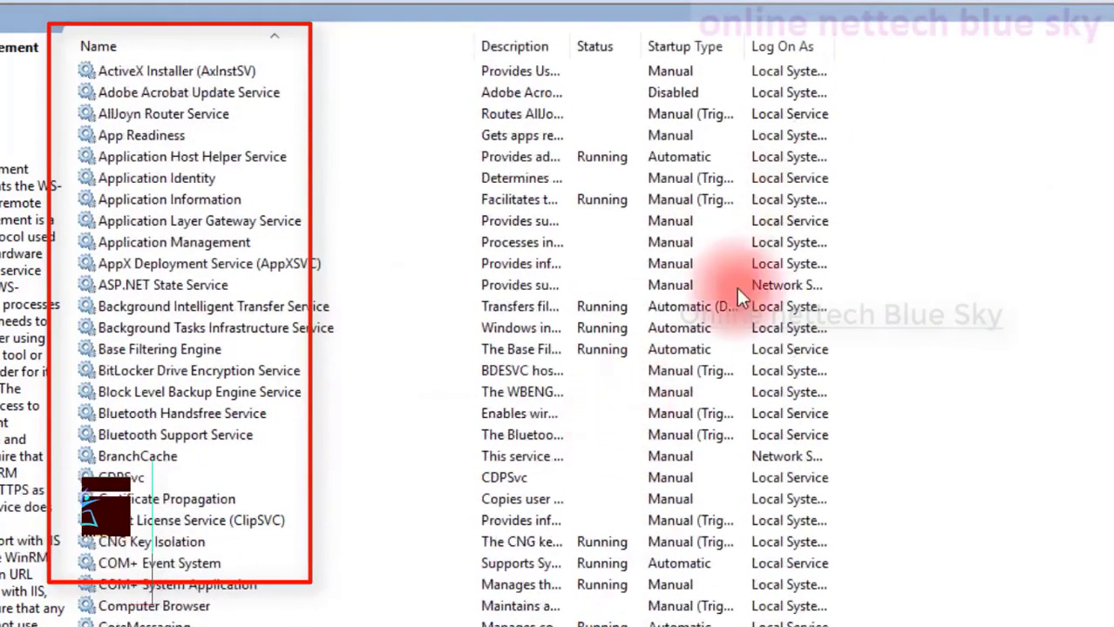
Step: Browse the whole list of services in the console, comparing names, status, startup type and log-on account
left_click_drag(1112, 69, 1094, 462)
left_click(1090, 621)
scroll(1090, 617, "down", 5)
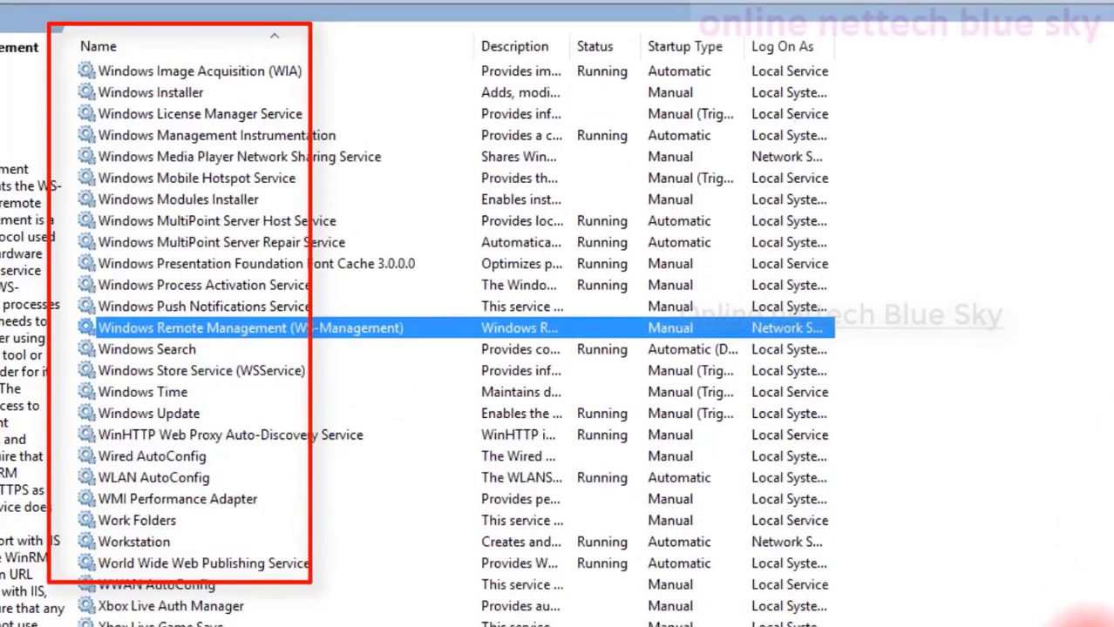
scroll(1071, 540, "up", 20)
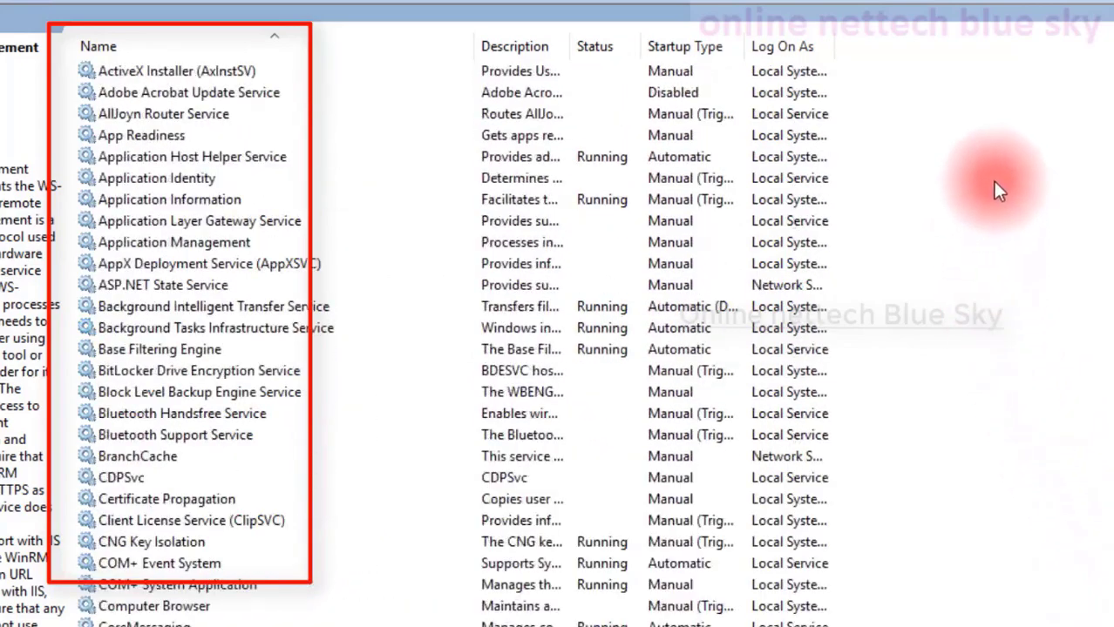
scroll(637, 307, "down", 19)
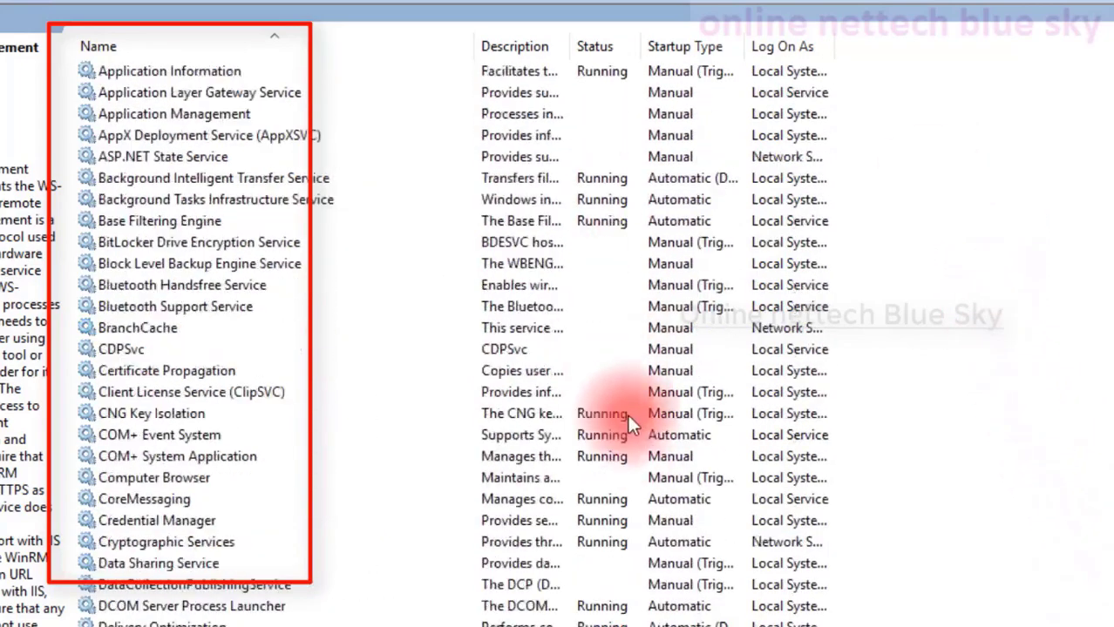
scroll(735, 368, "down", 10)
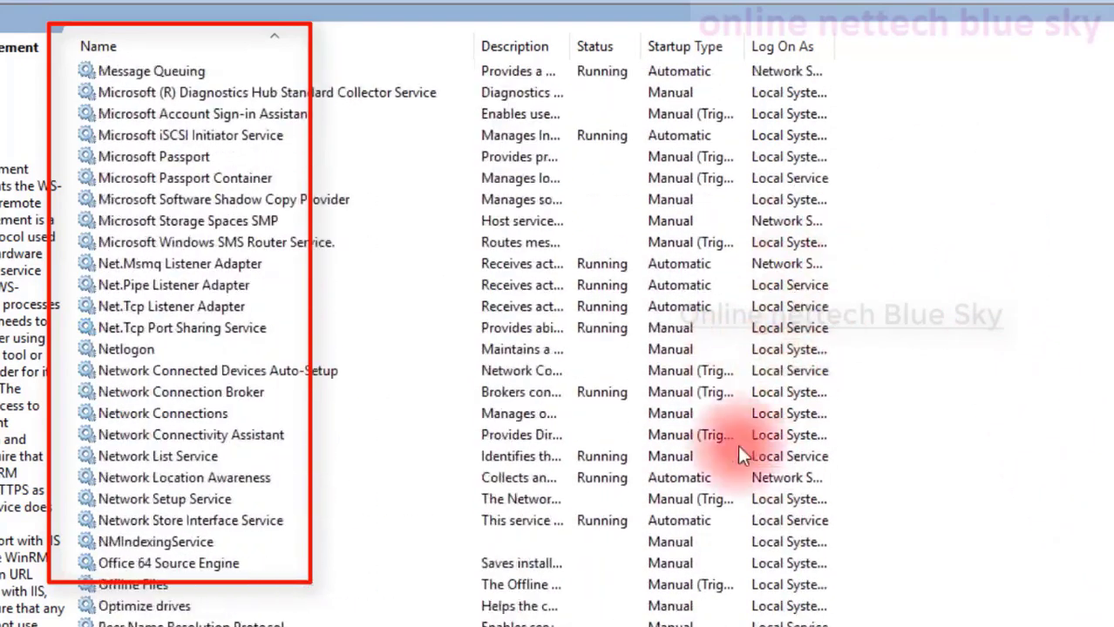
scroll(460, 236, "down", 10)
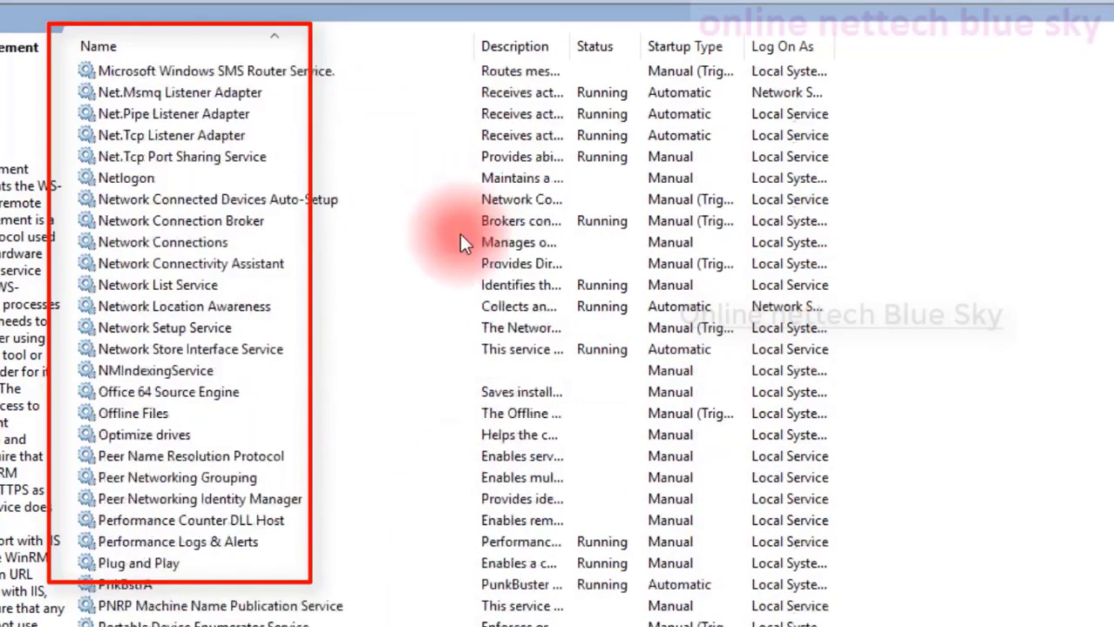
scroll(463, 238, "up", 16)
scroll(467, 239, "up", 19)
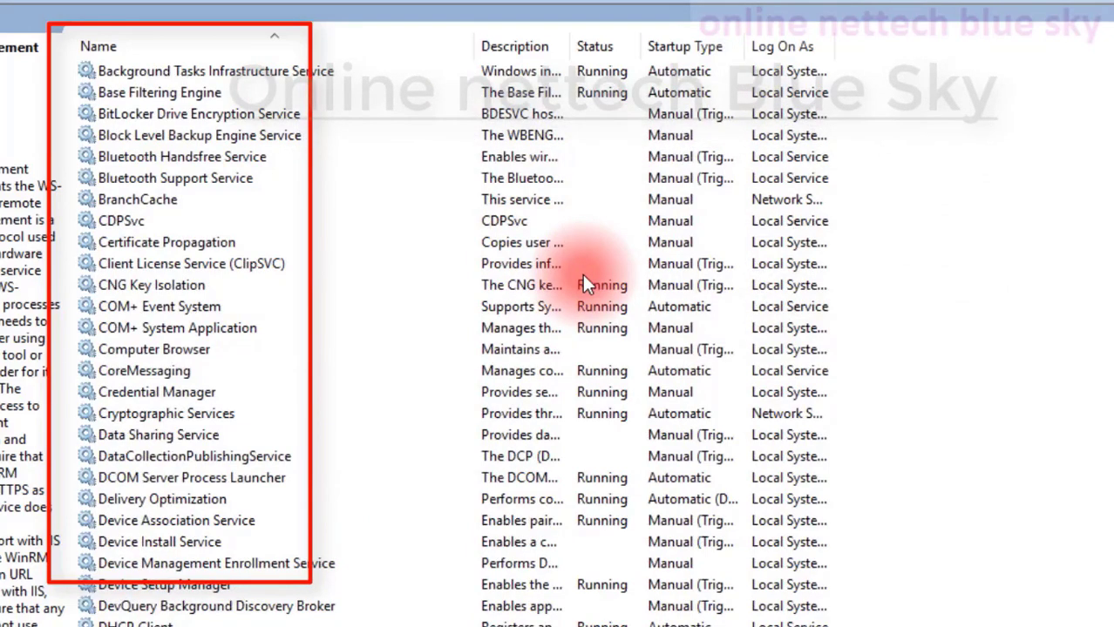
scroll(584, 277, "down", 20)
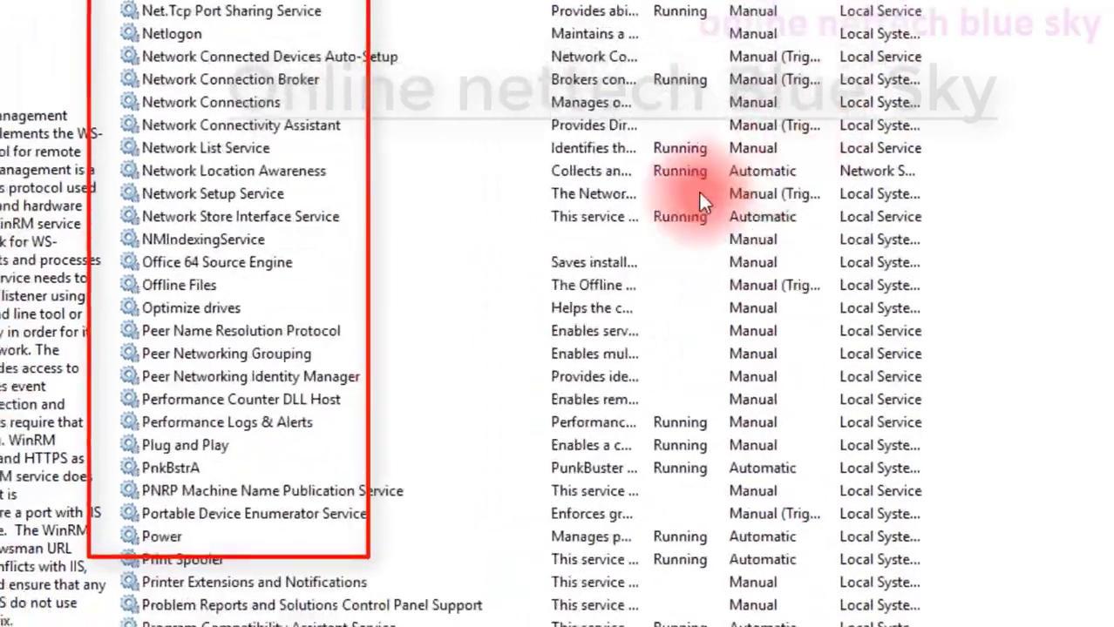
scroll(698, 189, "down", 20)
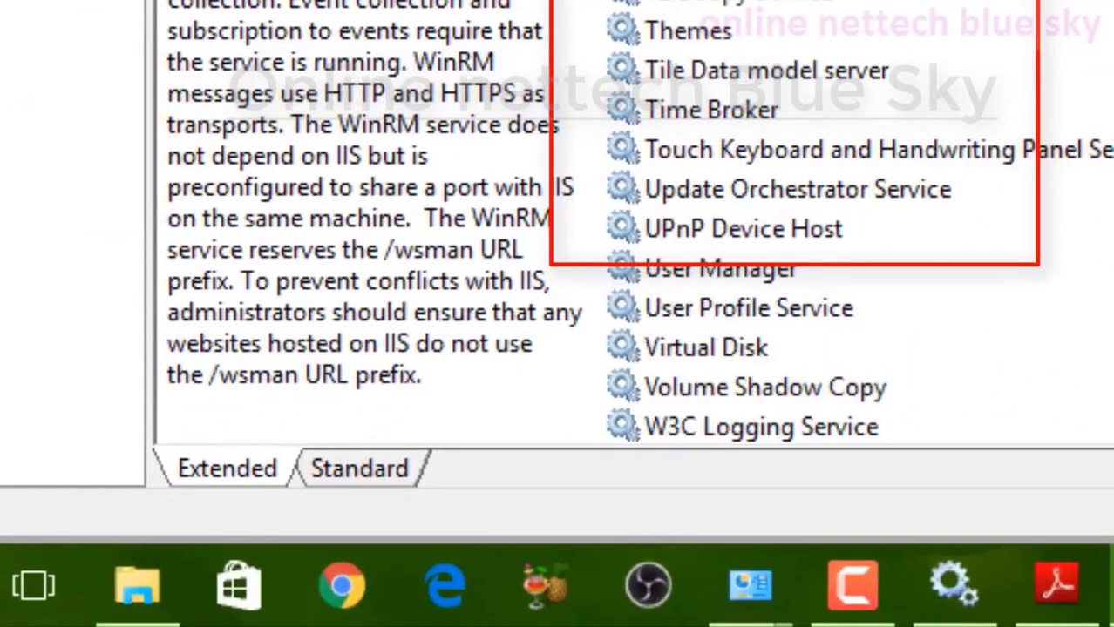
Step: Compare the Standard view of the services list with the Extended view and return to Extended
left_click(253, 475)
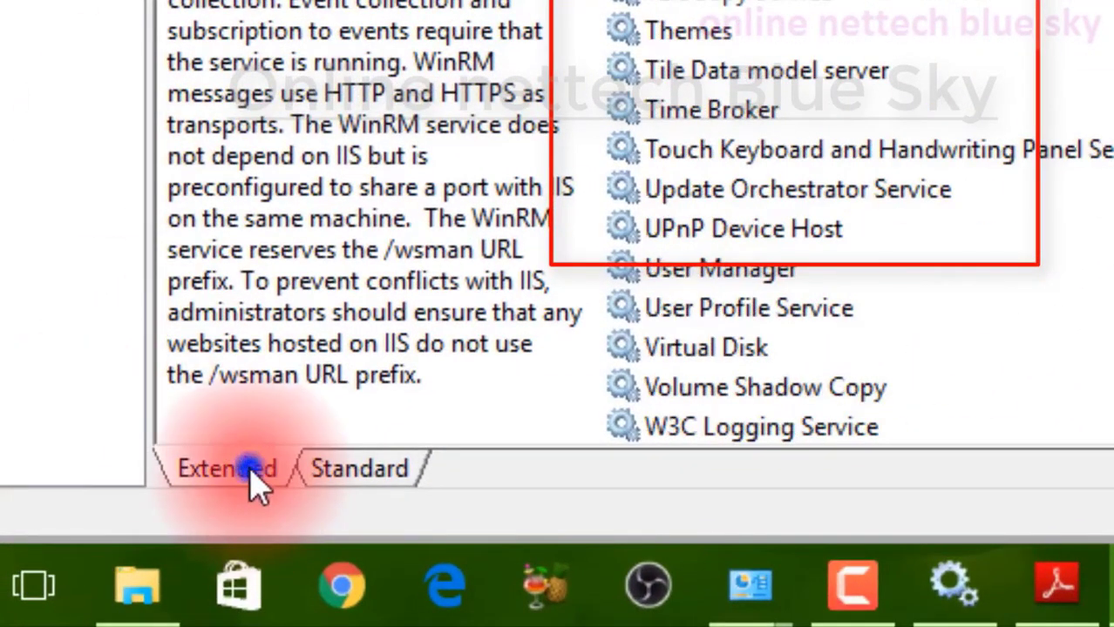
left_click(322, 479)
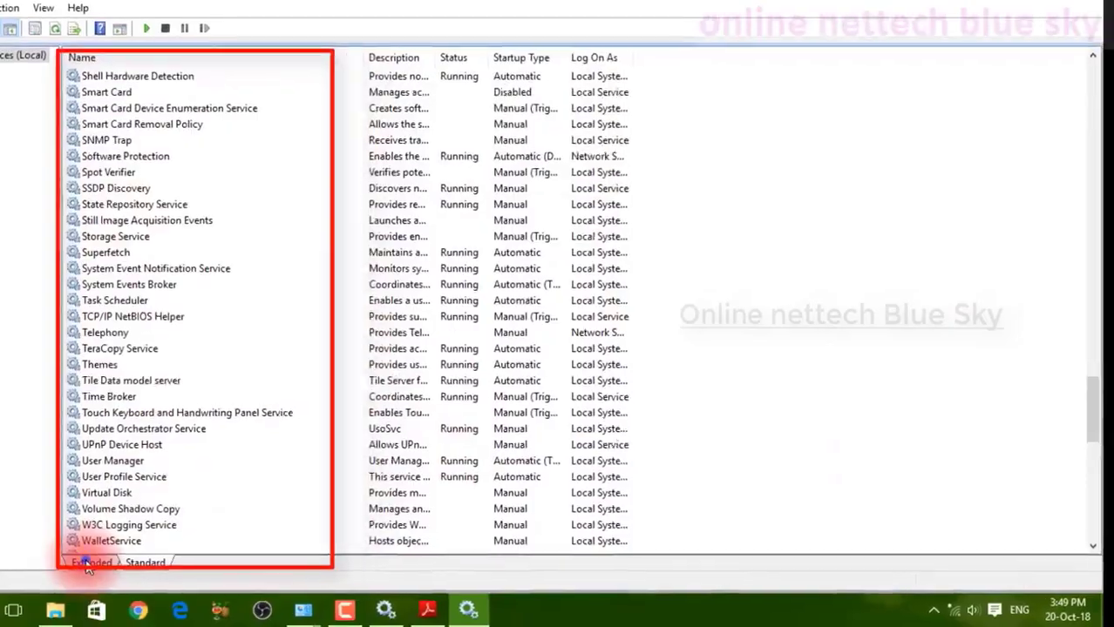
left_click(90, 564)
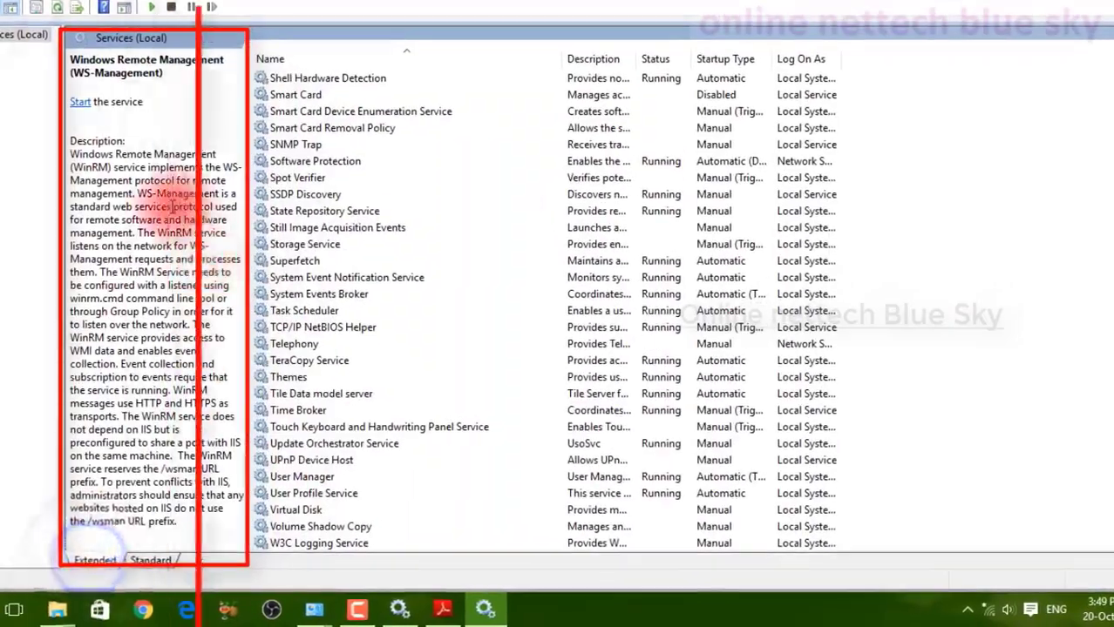
scroll(339, 339, "up", 5)
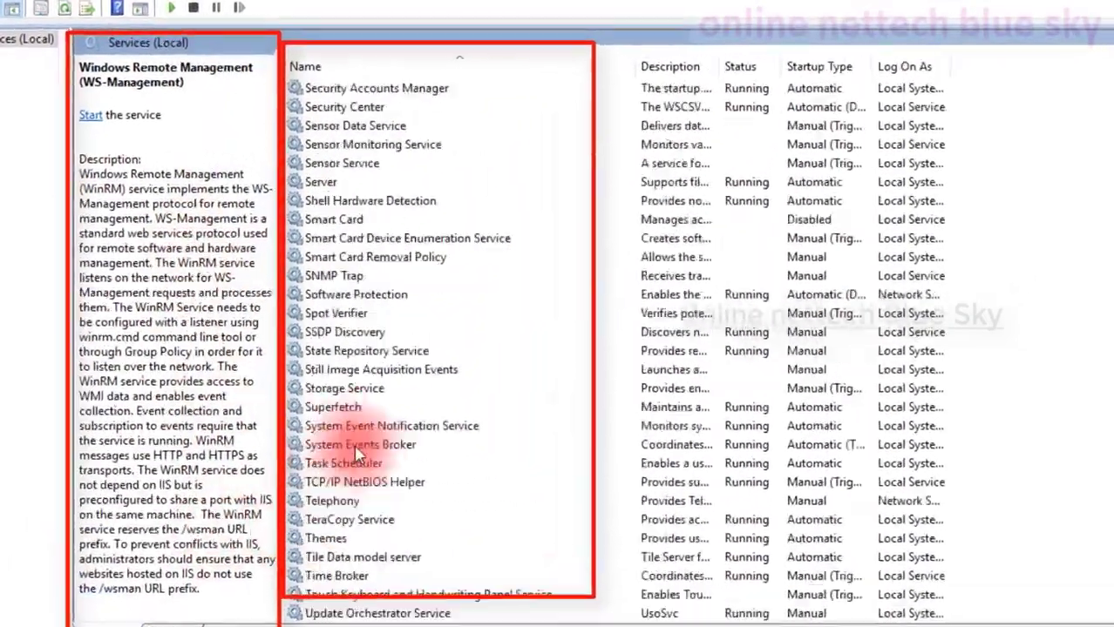
Step: Open the help for the Smart Card service and view the Get Connected and Microsoft Management Console 3.0 topics
right_click(339, 339)
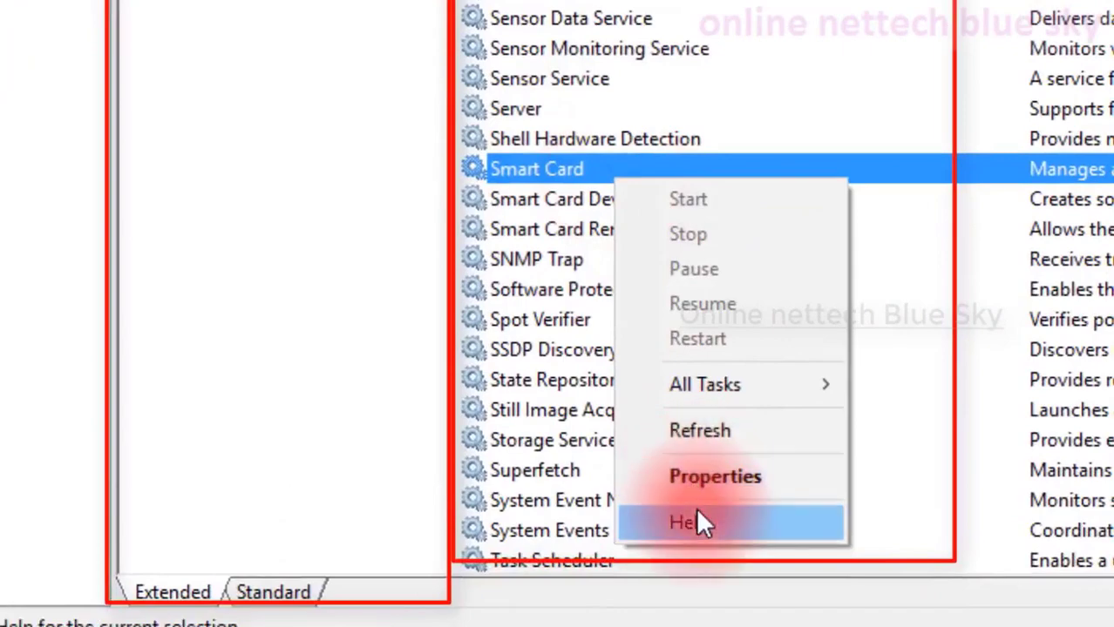
left_click(410, 585)
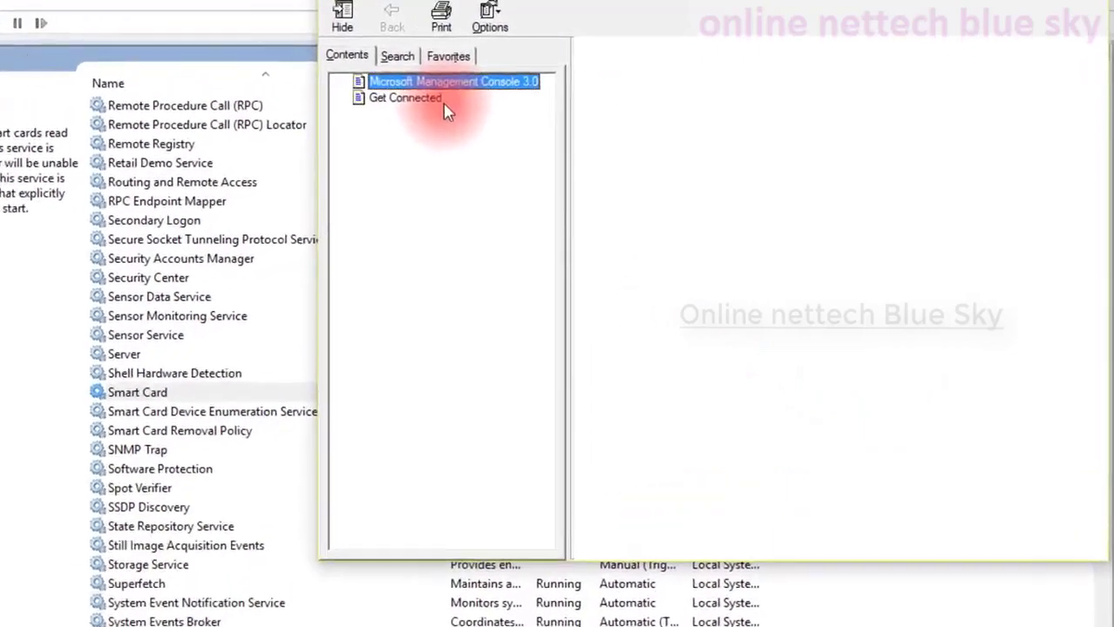
left_click(443, 102)
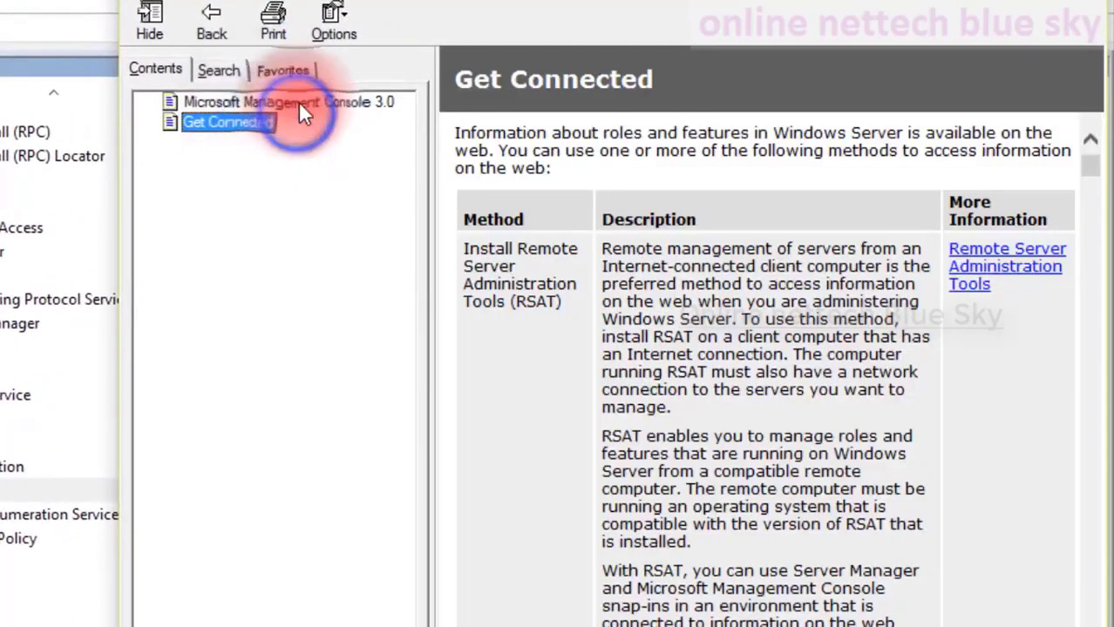
left_click(298, 108)
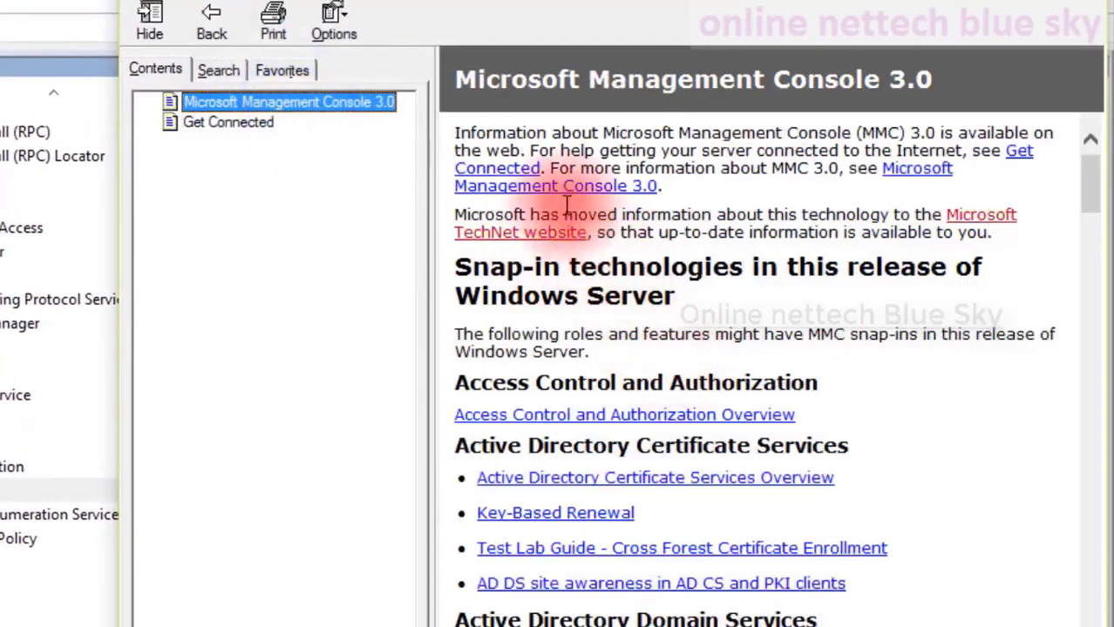
Step: Read the Microsoft Management Console 3.0 help topic, including its introduction and the snap-in technologies for Windows Server
mouse_move(456, 148)
left_mouse_down()
mouse_move(911, 133)
mouse_move(961, 150)
mouse_move(990, 211)
mouse_move(534, 147)
mouse_move(754, 152)
left_mouse_up()
left_click_drag(885, 162, 684, 150)
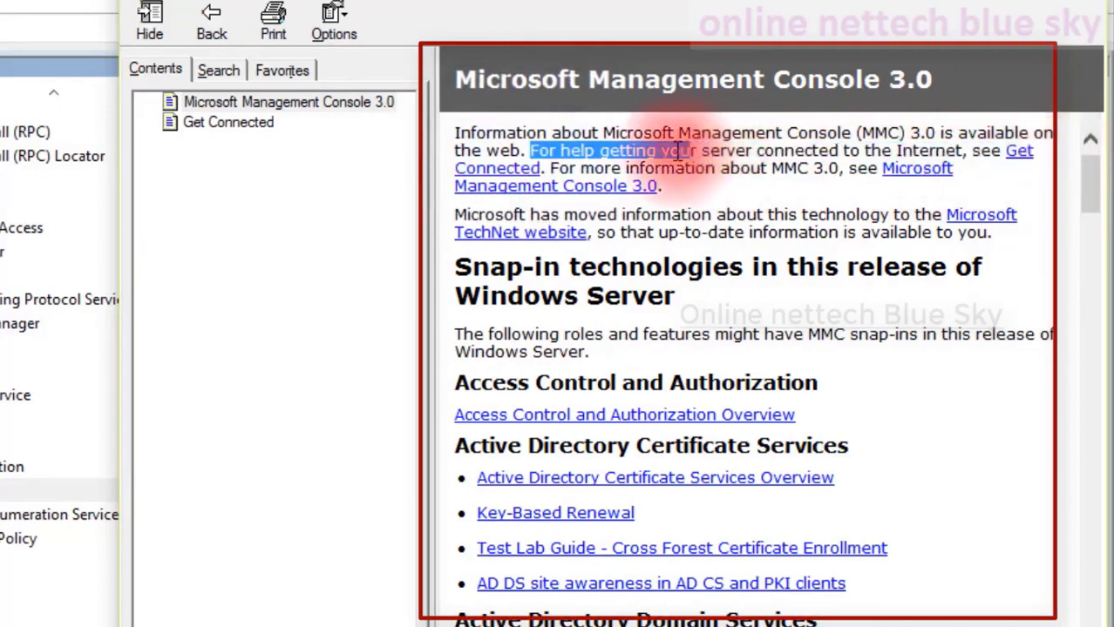
left_click(667, 170)
left_click_drag(551, 168, 803, 181)
left_click(790, 187)
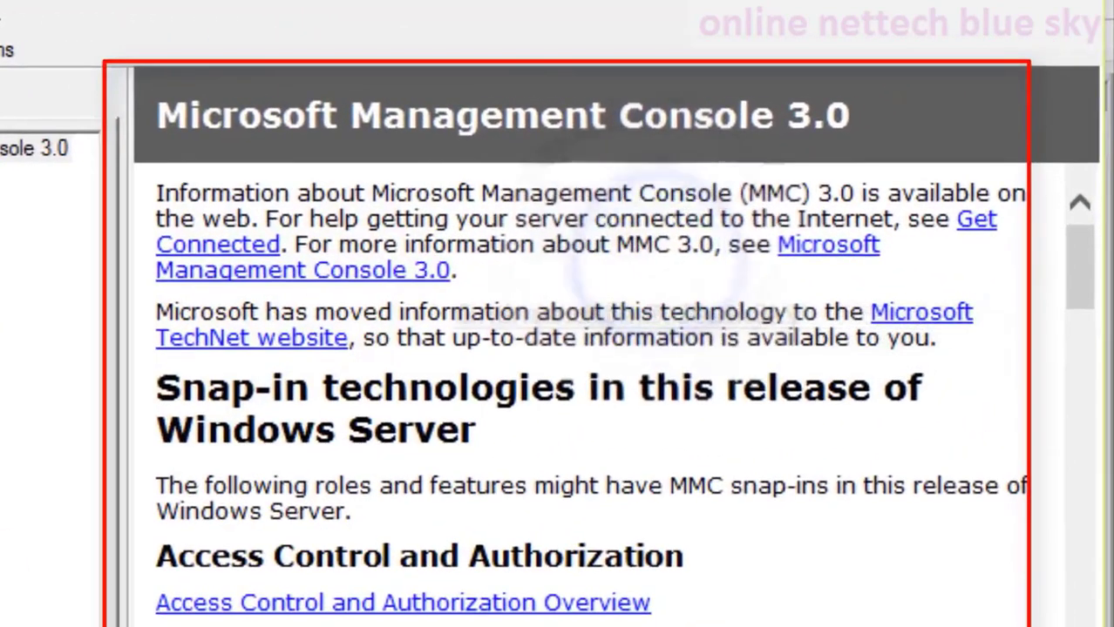
left_click_drag(157, 420, 475, 429)
left_click(430, 450)
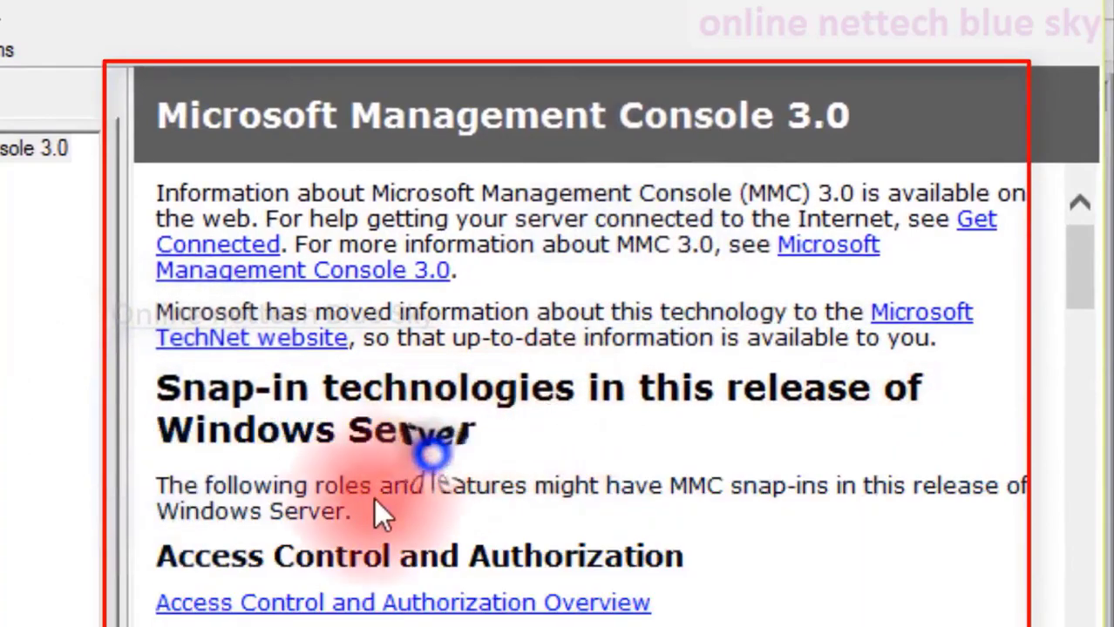
scroll(361, 518, "down", 10)
scroll(358, 508, "down", 15)
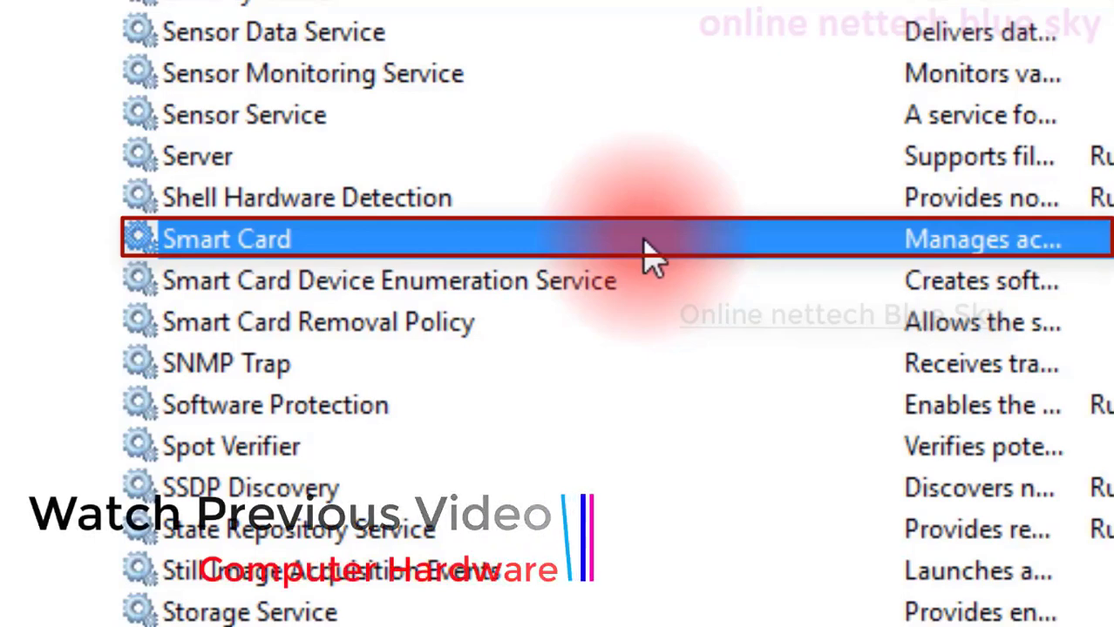
Step: Find the Device Management Enrollment Service in the services list and open its help
scroll(558, 349, "up", 20)
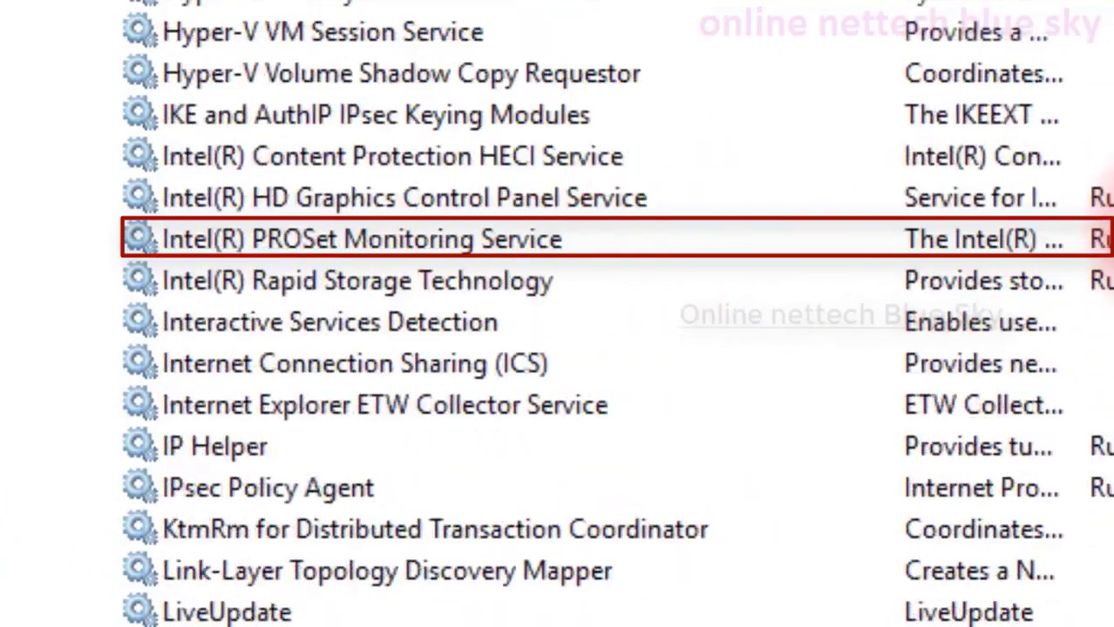
scroll(557, 349, "up", 11)
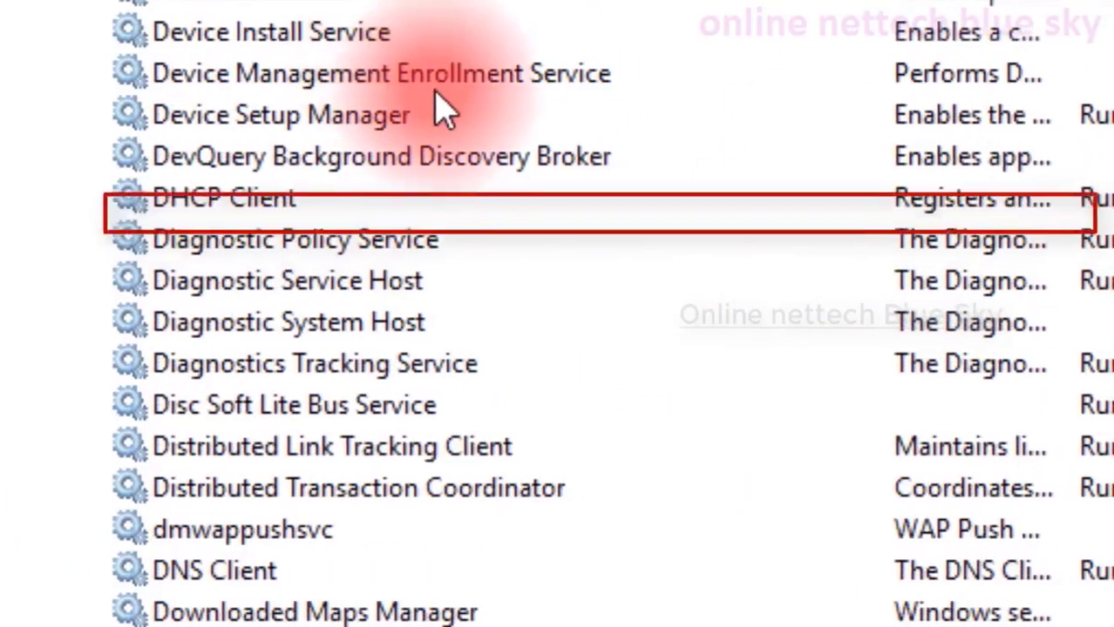
left_click(441, 83)
right_click(705, 87)
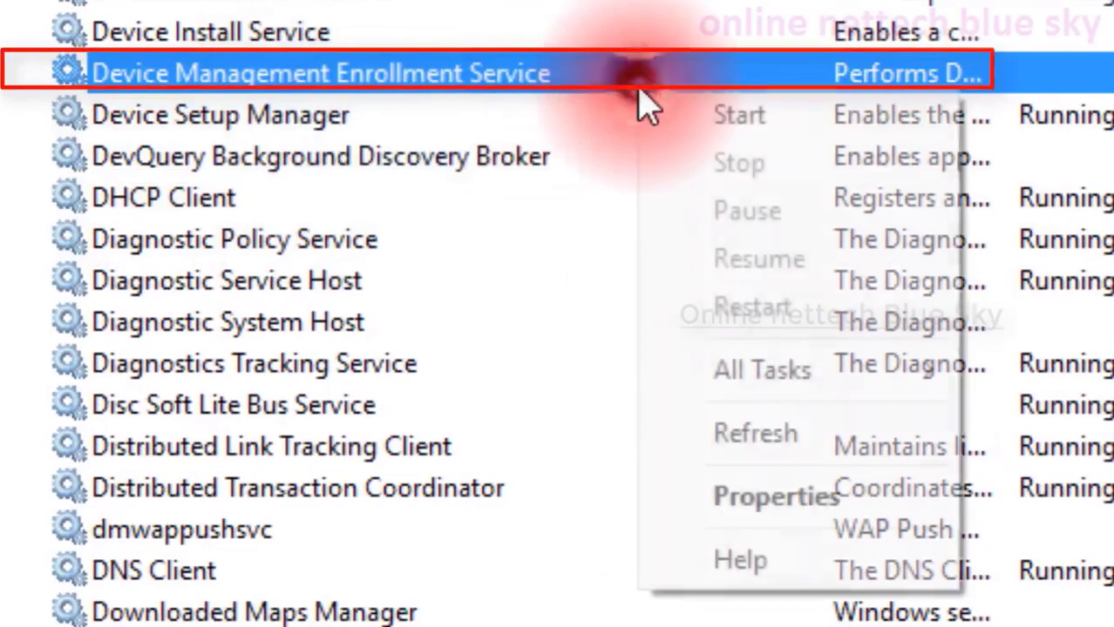
left_click(828, 577)
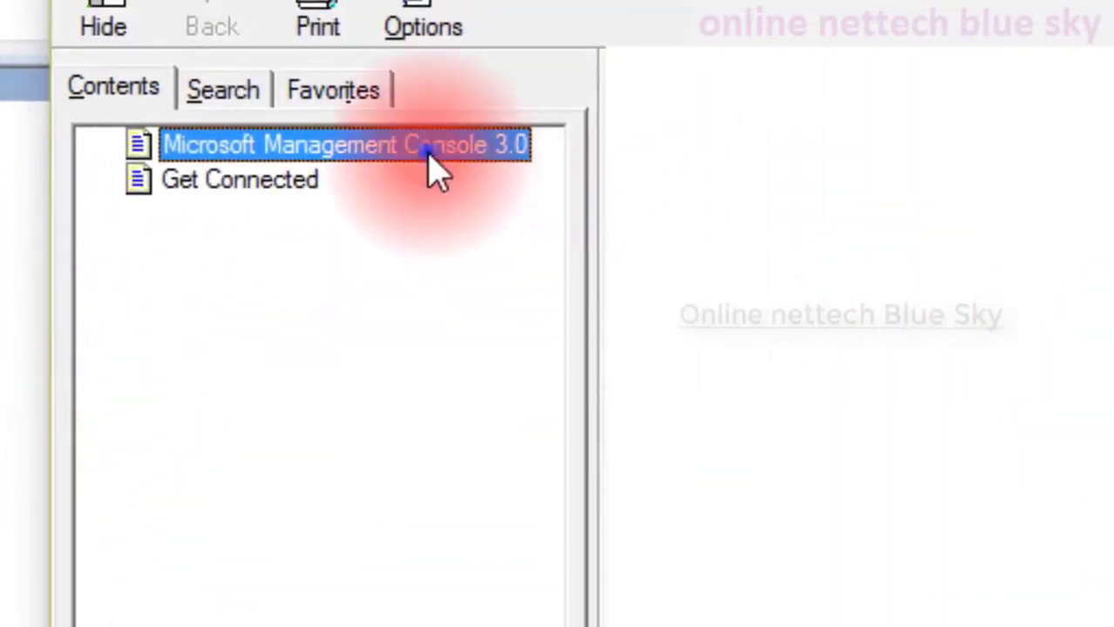
Step: View the Microsoft Management Console 3.0 topic in the help opened from the Device Management Enrollment Service
left_click(429, 150)
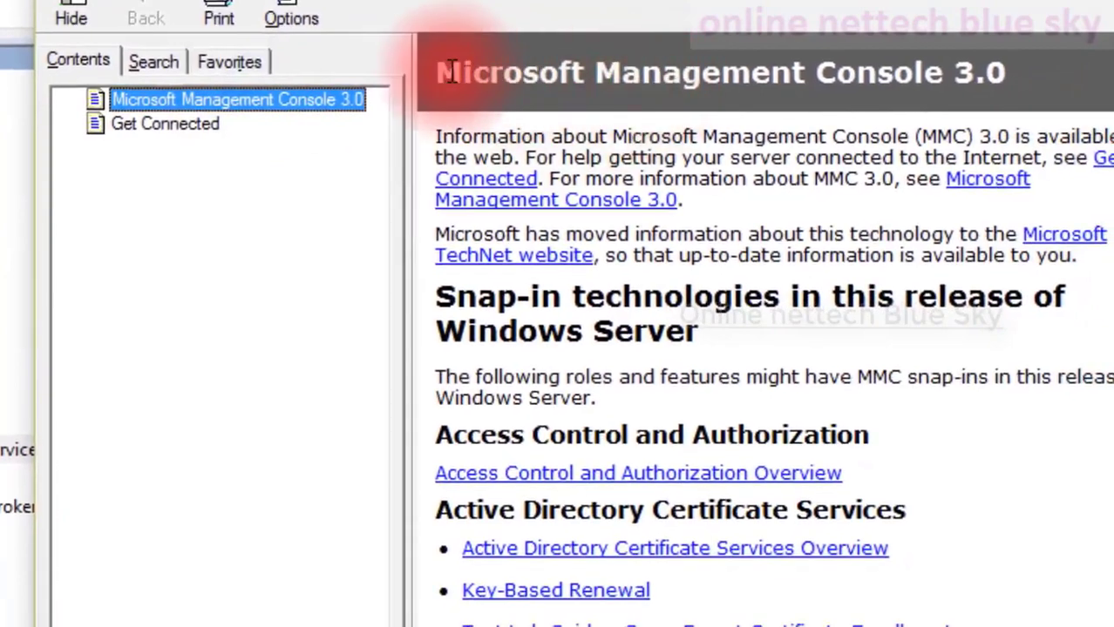
left_click_drag(450, 73, 950, 73)
left_click(150, 137)
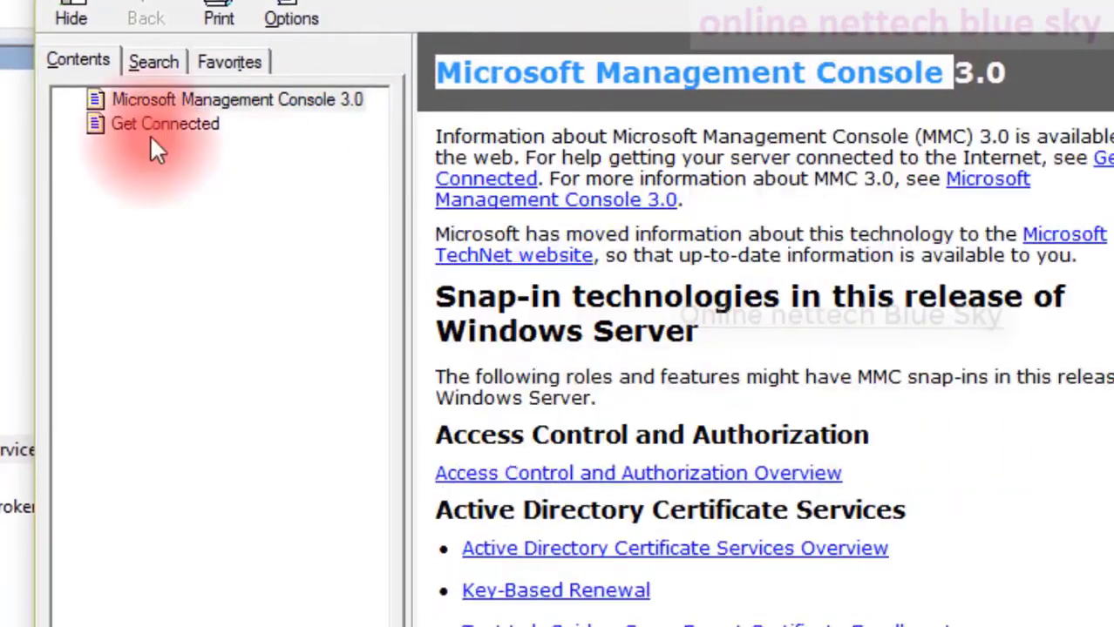
left_click(211, 98)
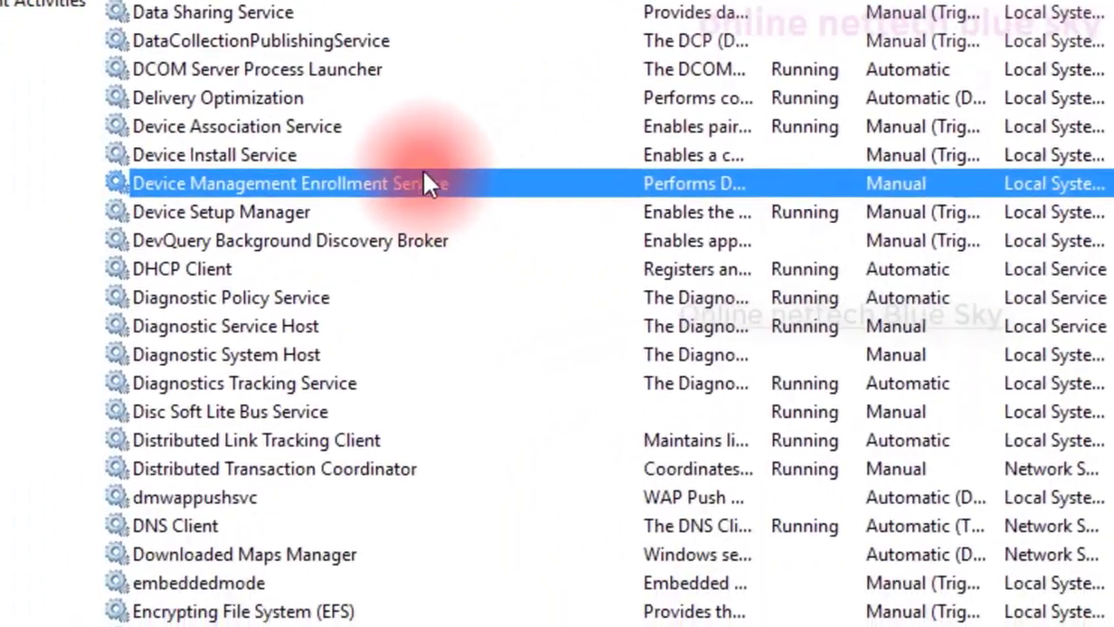
Step: Select the Device Association Service and browse the services list from there to its end
key("Up")
key("Up")
scroll(209, 331, "up", 8)
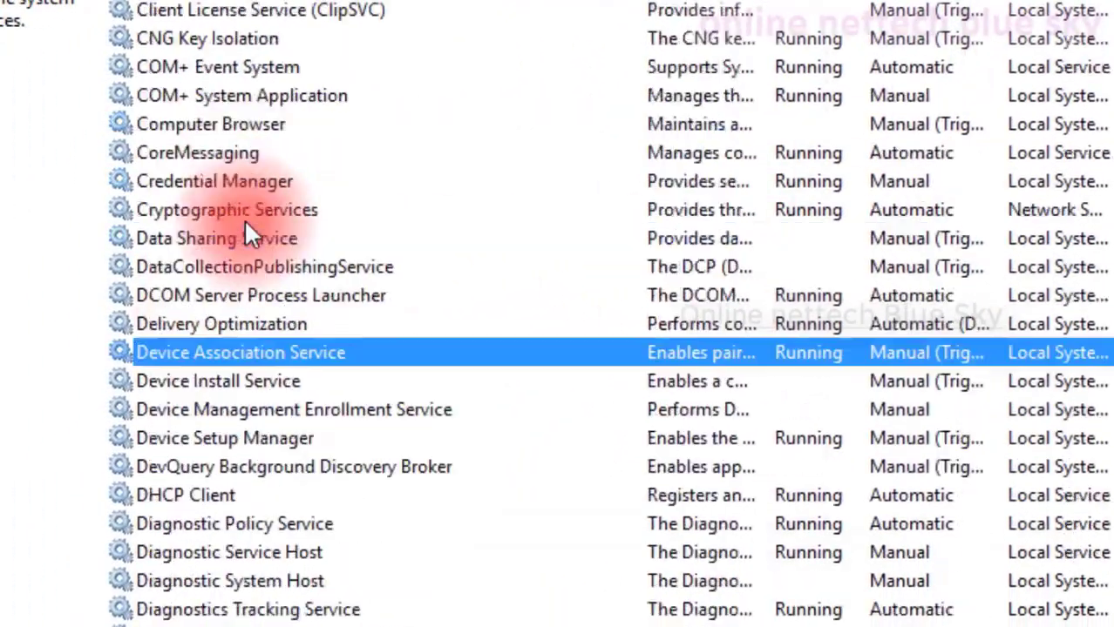
scroll(288, 40, "down", 20)
scroll(286, 39, "down", 9)
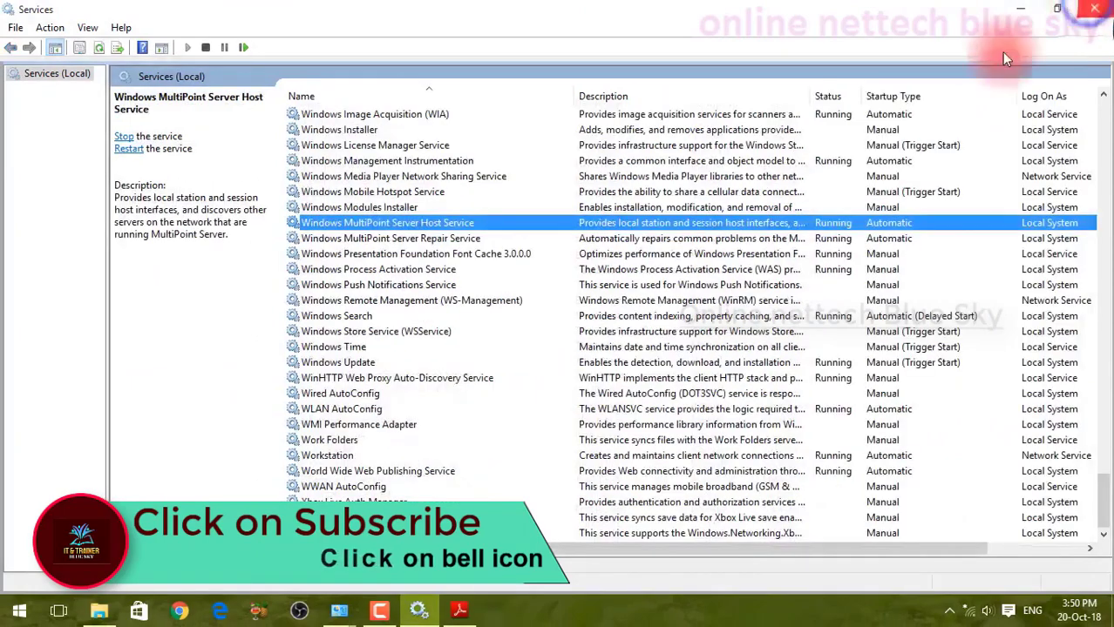
Step: Close the running Adobe Acrobat window, switch to the Administrative Tools window and select Windows Firewall with Advanced Security
right_click(457, 610)
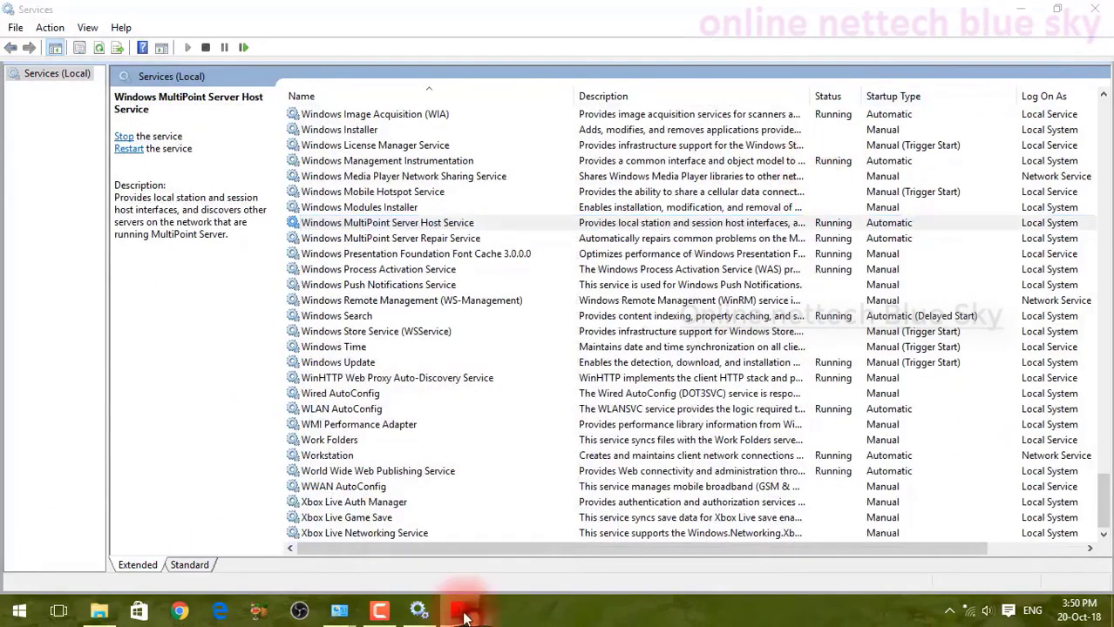
left_click(450, 579)
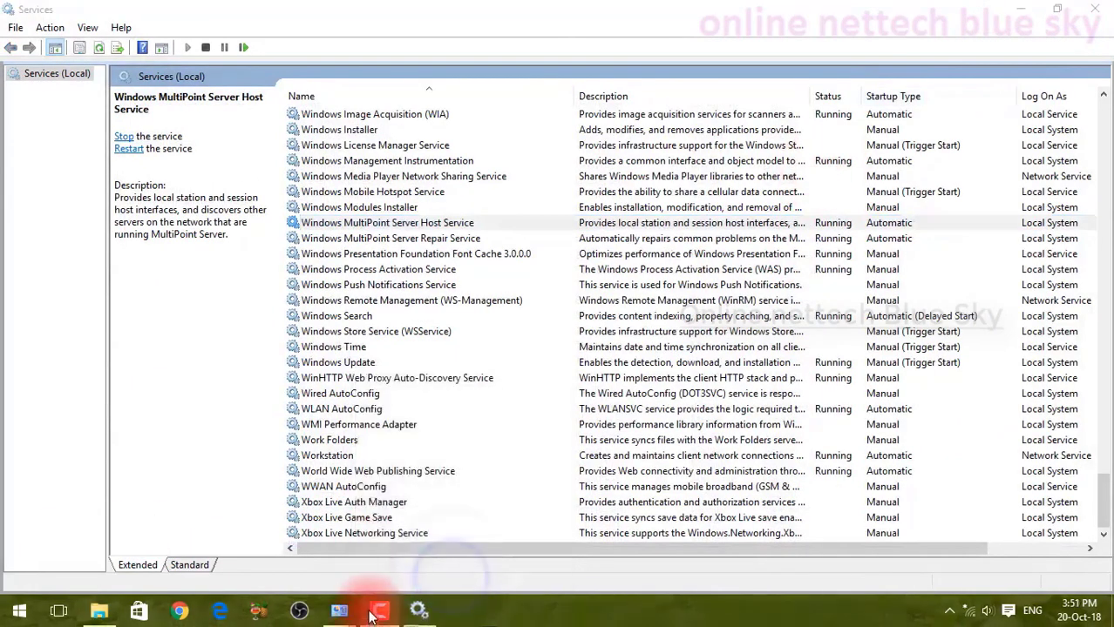
mouse_move(339, 610)
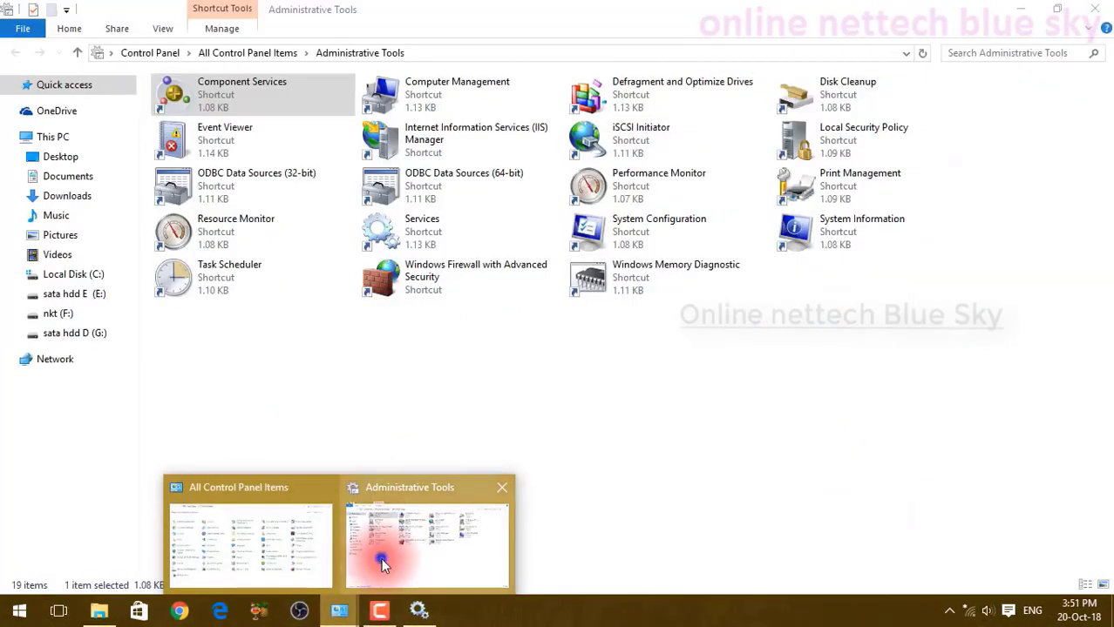
left_click(382, 560)
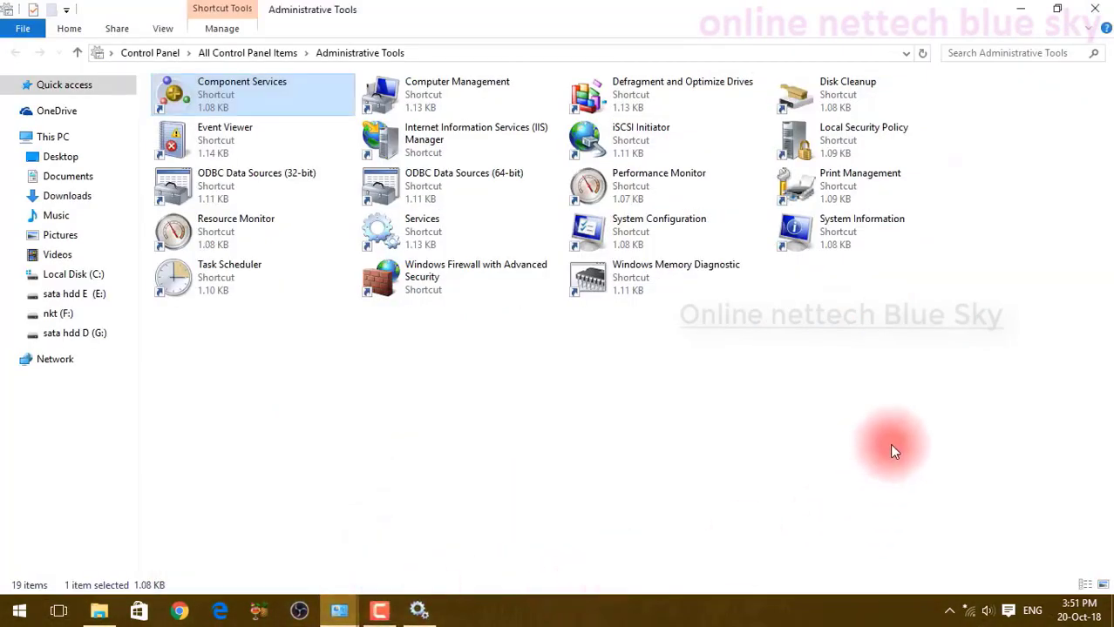
left_click(478, 284)
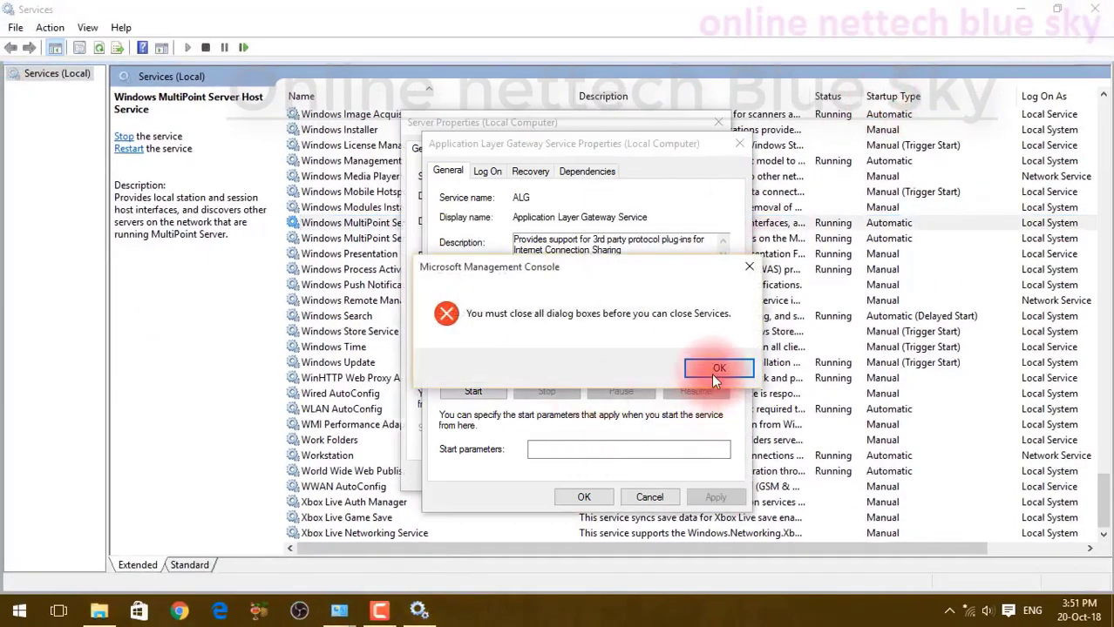
Step: Cancel the open Application Layer Gateway Service and Server properties dialogs and close the Services console
left_click(716, 369)
left_click(640, 497)
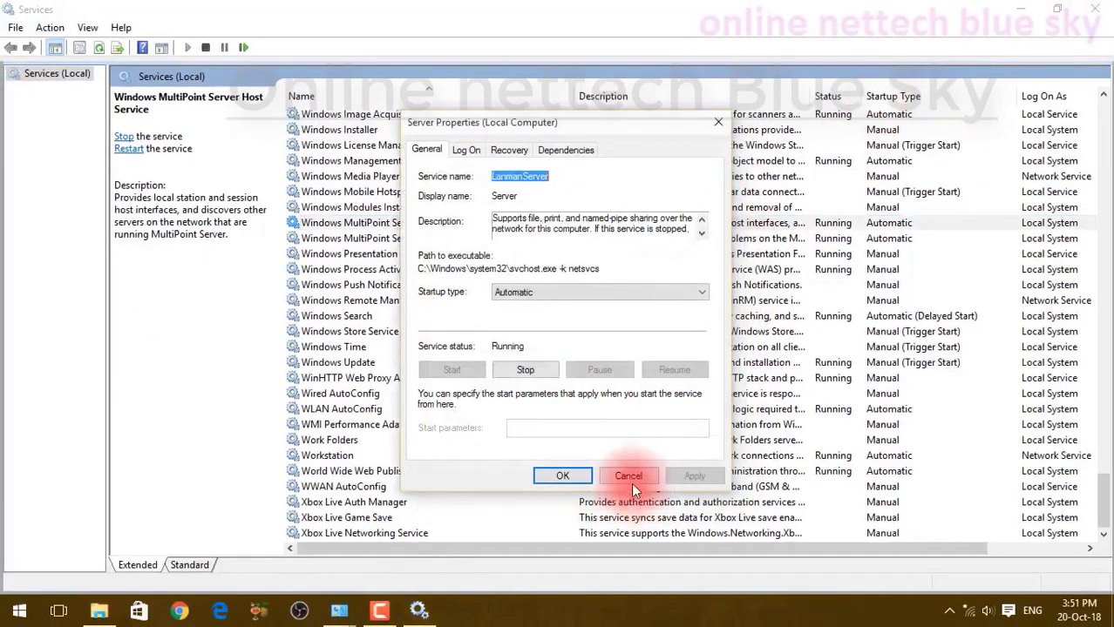
left_click(628, 477)
left_click(1094, 9)
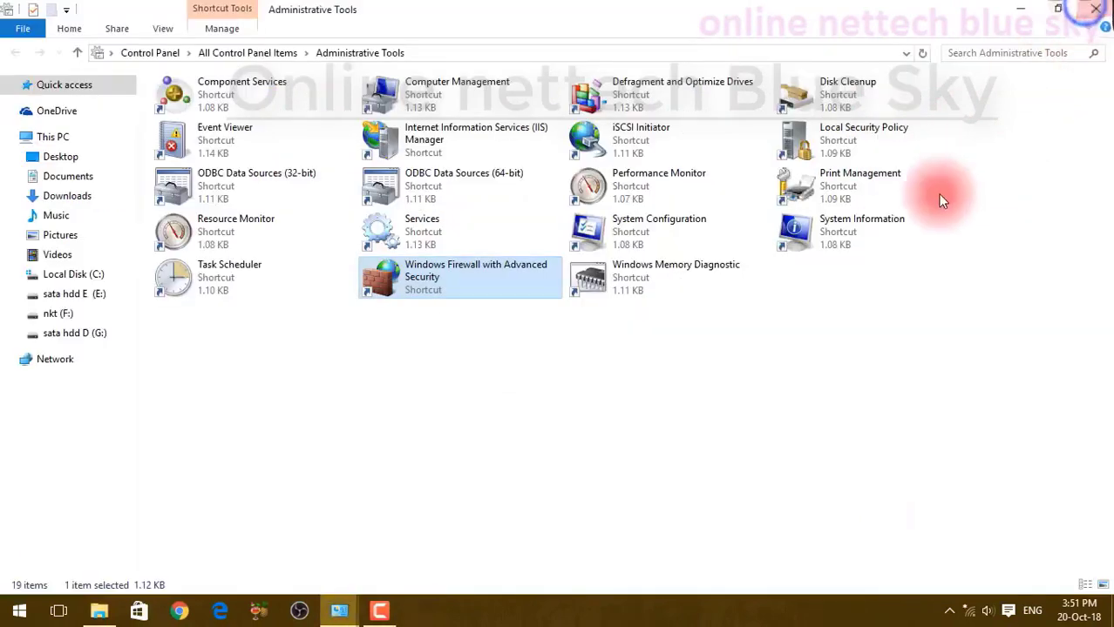